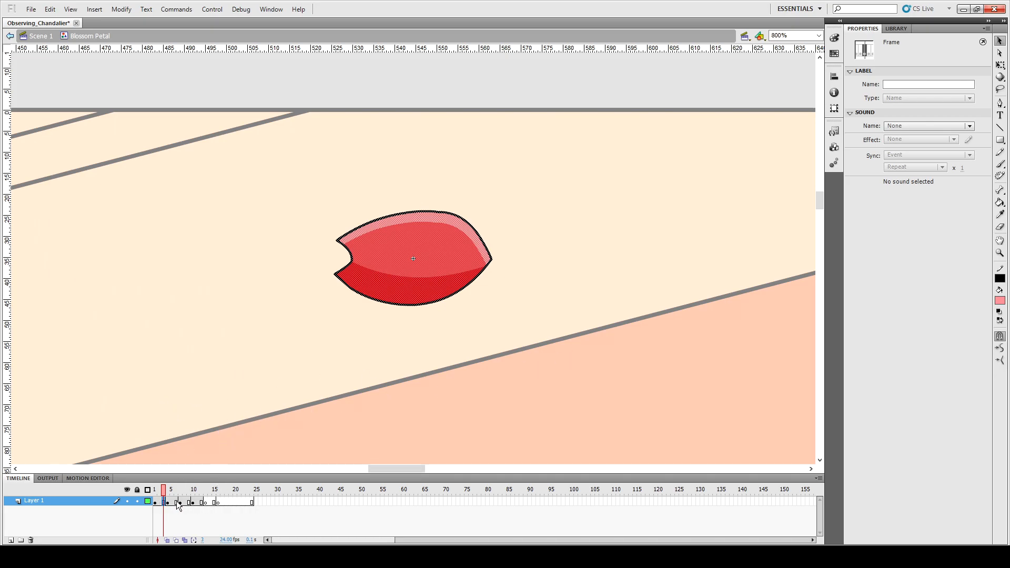
Step: Turn on onion skinning and go to frame 14, with the previous petal drawing showing as a guide
{"action": "left_click", "coordinate": [214, 503]}
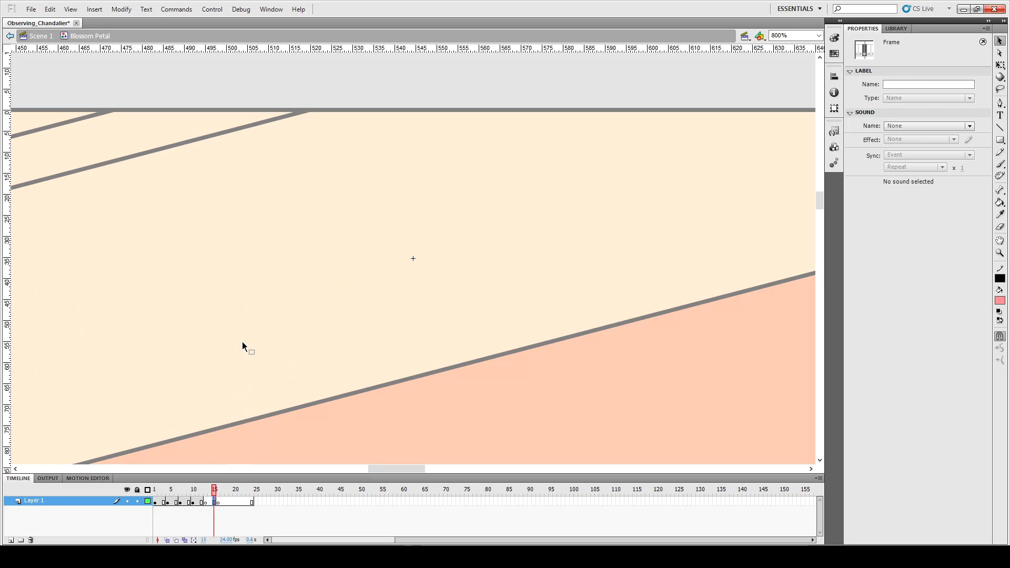
{"action": "left_click", "coordinate": [167, 541]}
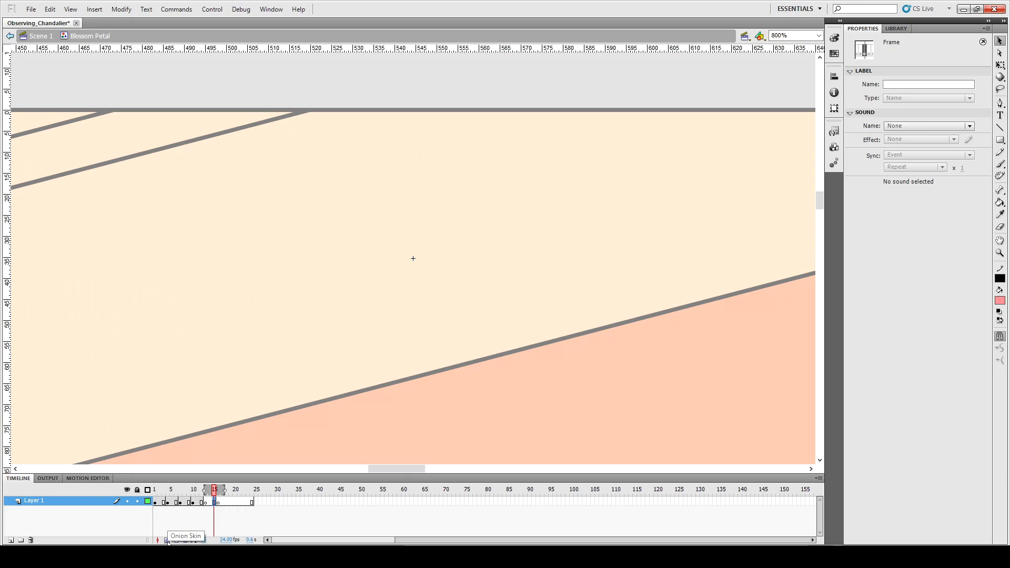
{"action": "key", "text": "comma"}
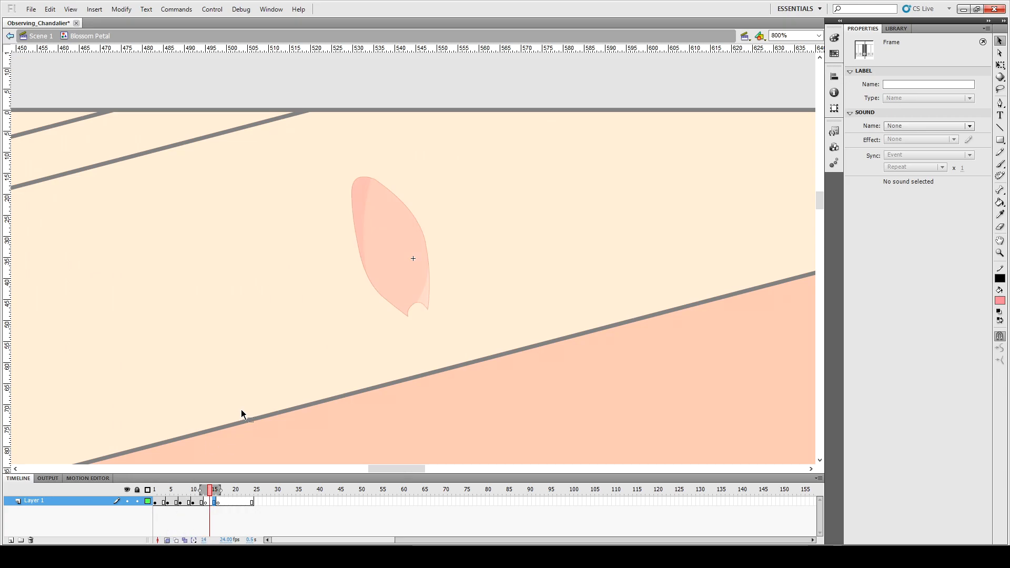
{"action": "left_click", "coordinate": [344, 321]}
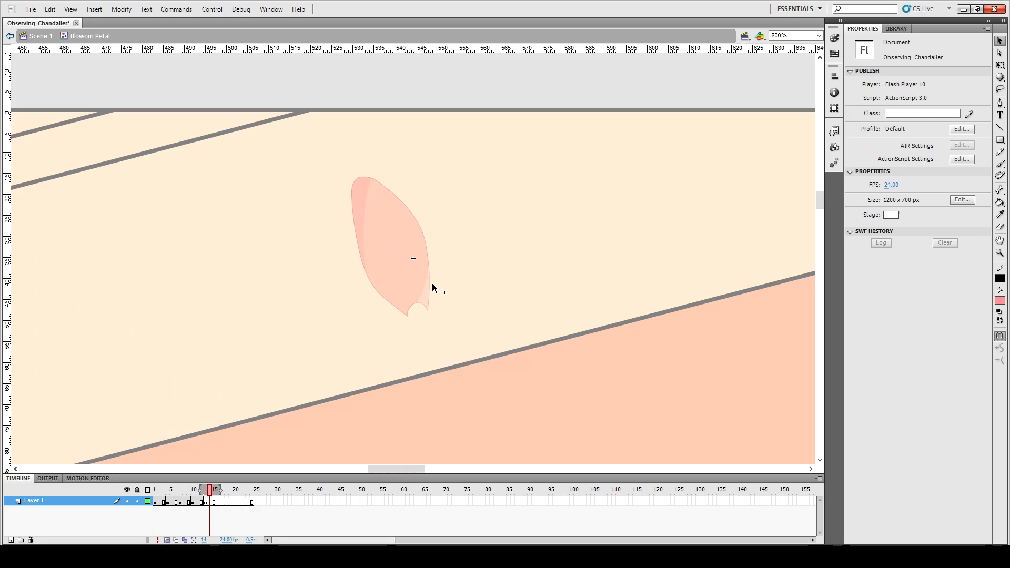
Step: Draw a small curved notch with the Pen tool at the lower end of the ghosted petal
{"action": "key", "text": "p"}
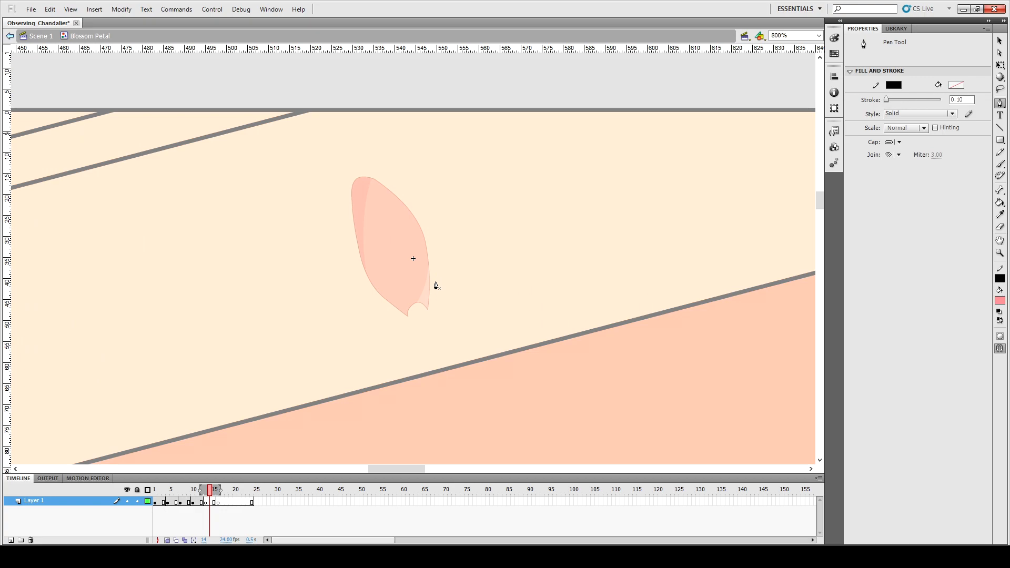
{"action": "left_click", "coordinate": [435, 290]}
{"action": "mouse_move", "coordinate": [422, 303]}
{"action": "left_mouse_down"}
{"action": "mouse_move", "coordinate": [438, 318]}
{"action": "mouse_move", "coordinate": [433, 330]}
{"action": "mouse_move", "coordinate": [423, 306]}
{"action": "left_mouse_up"}
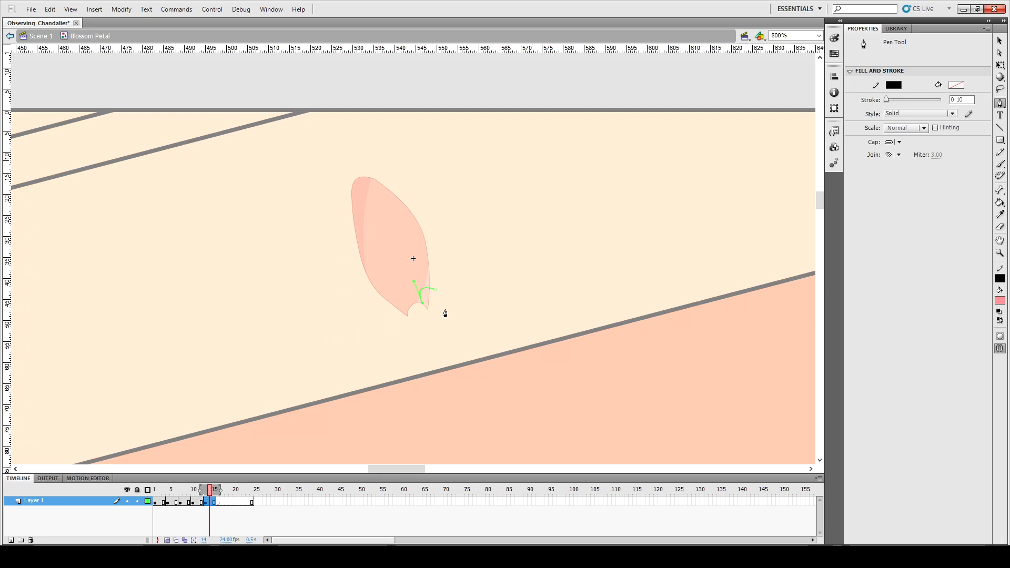
{"action": "key", "text": "v"}
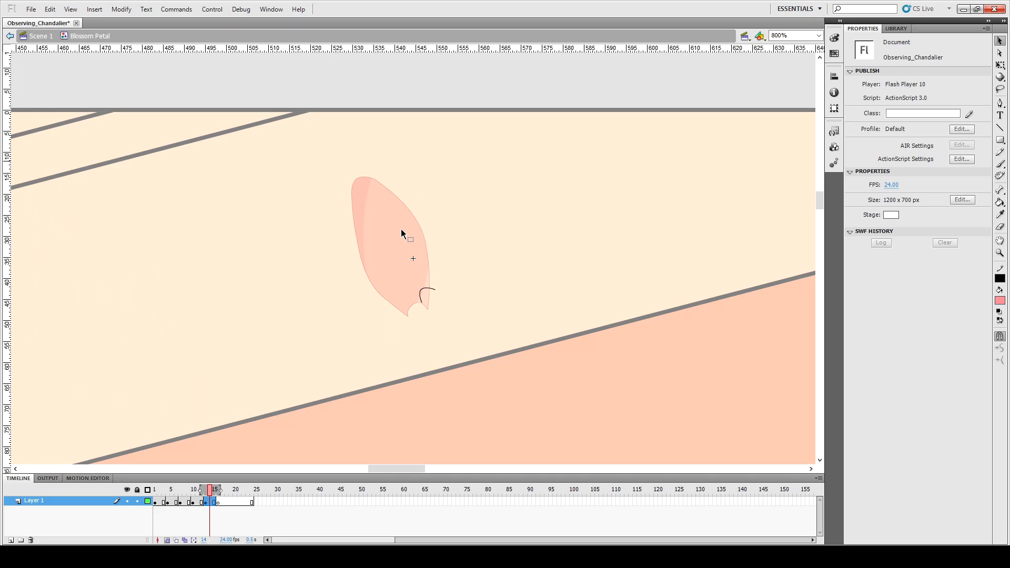
Step: Draw the petal's right edge as a Pen curve from its upper right side down to the notch corner
{"action": "key", "text": "p"}
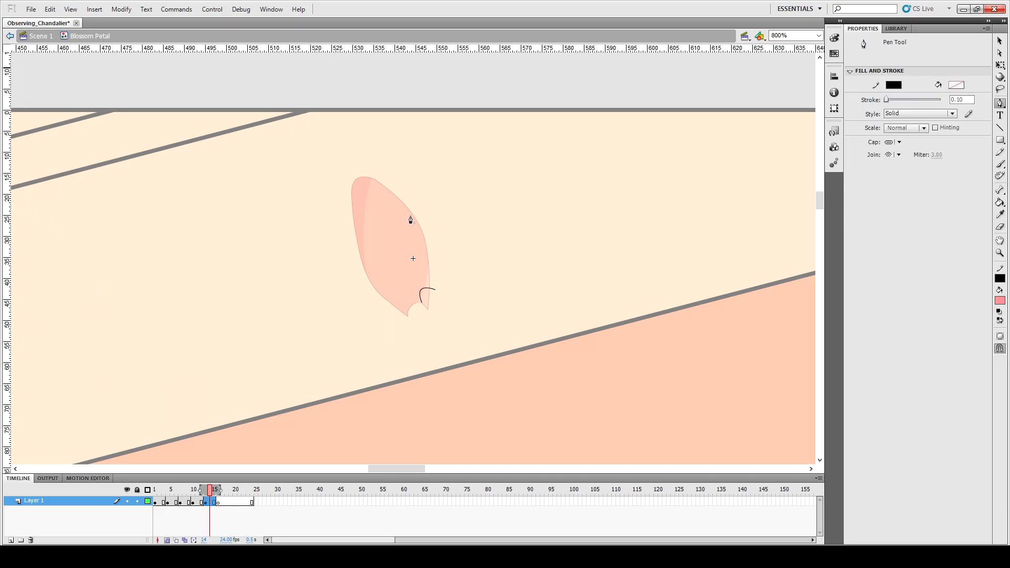
{"action": "left_click", "coordinate": [412, 214]}
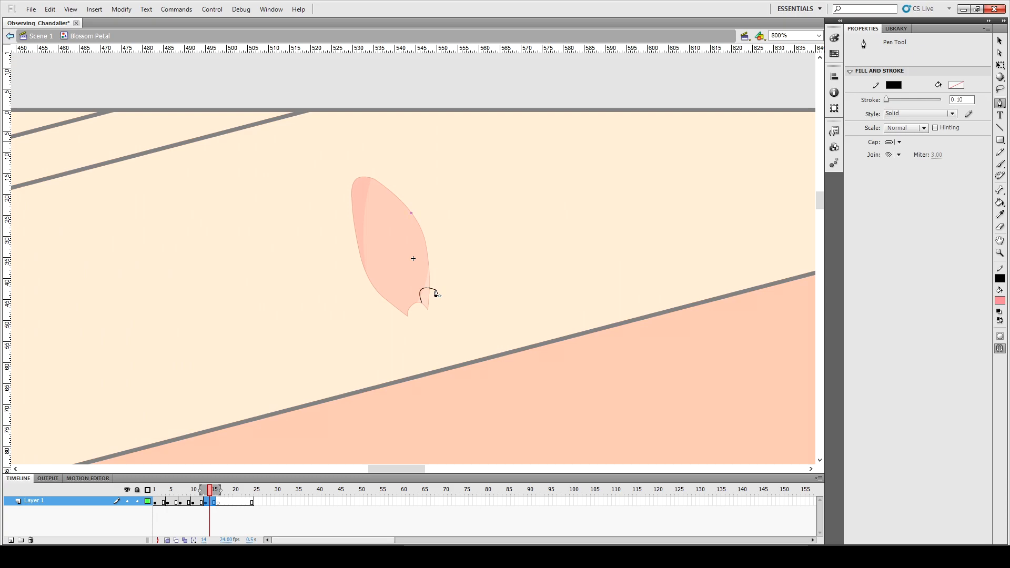
{"action": "left_click_drag", "start_coordinate": [435, 288], "coordinate": [434, 351]}
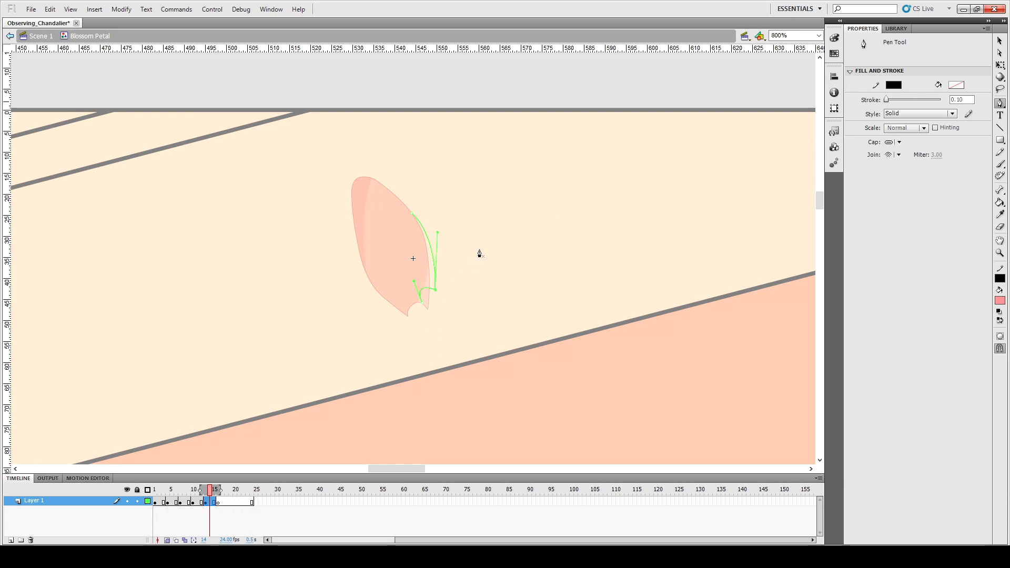
{"action": "key", "text": "v"}
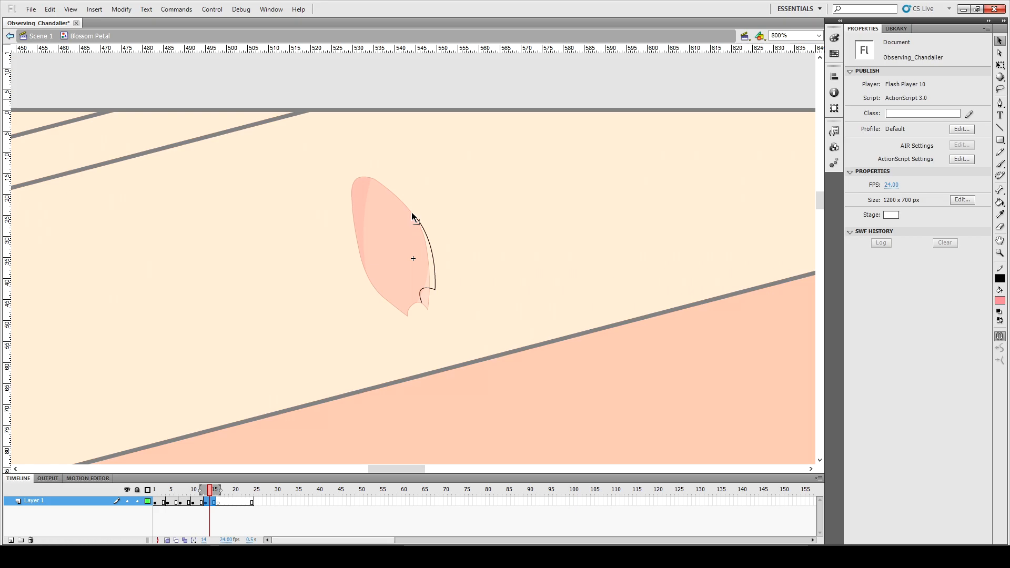
Step: Stretch the right edge curve up and to the left with Free Transform to about 8.5 wide by 23.3 high
{"action": "left_click_drag", "start_coordinate": [405, 199], "coordinate": [405, 199]}
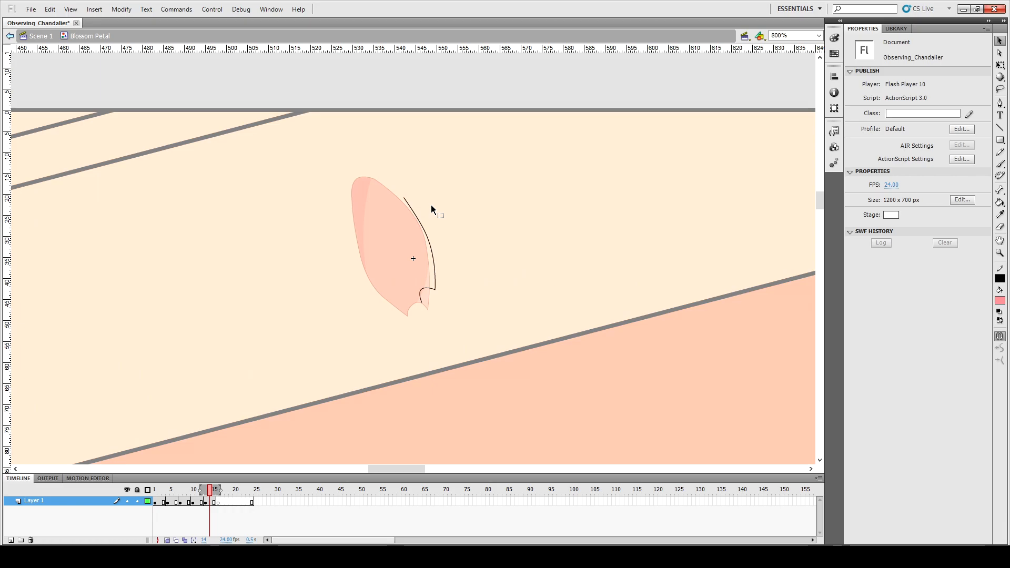
{"action": "left_click", "coordinate": [416, 215]}
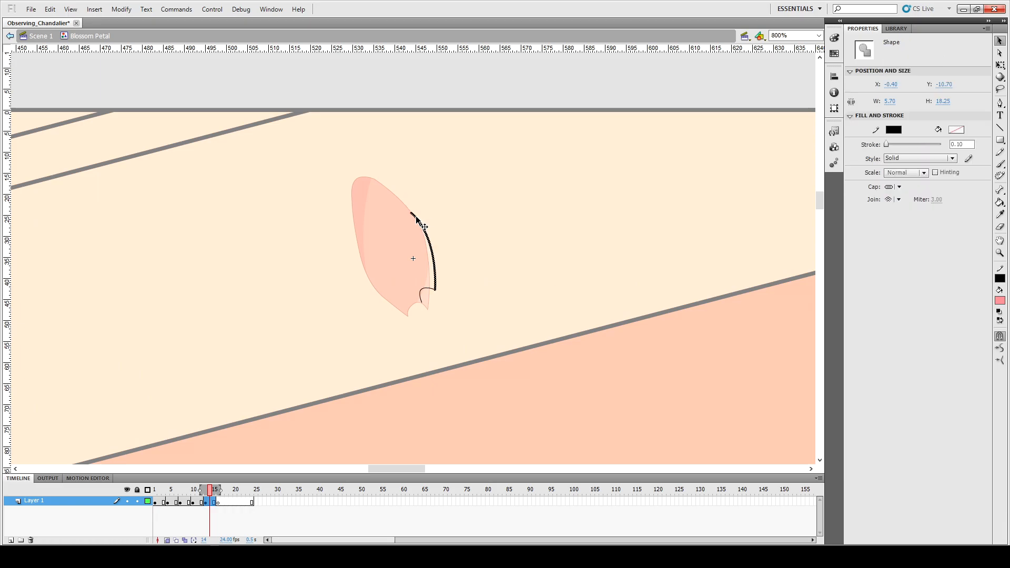
{"action": "key", "text": "q"}
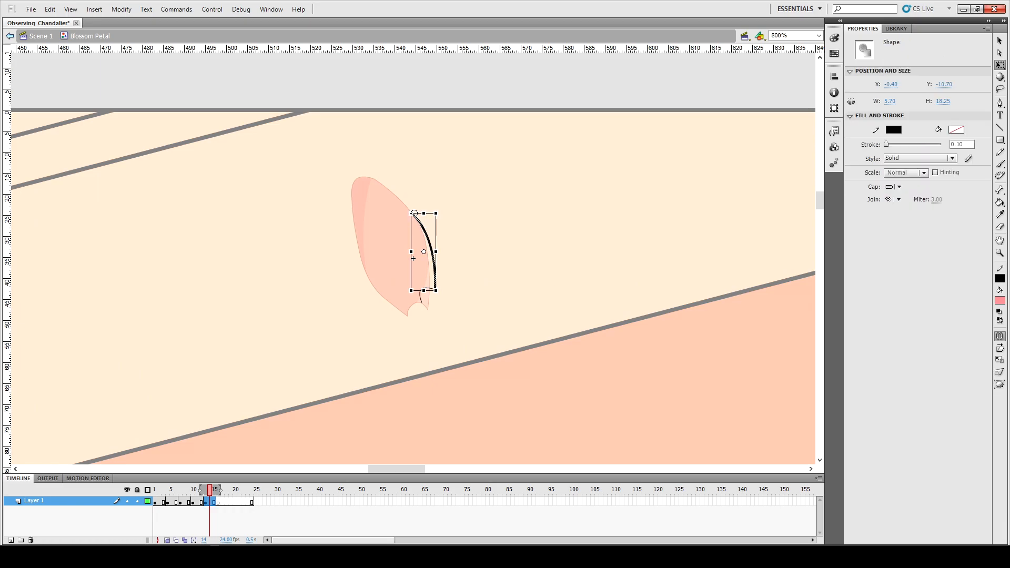
{"action": "left_click_drag", "start_coordinate": [411, 213], "coordinate": [399, 192]}
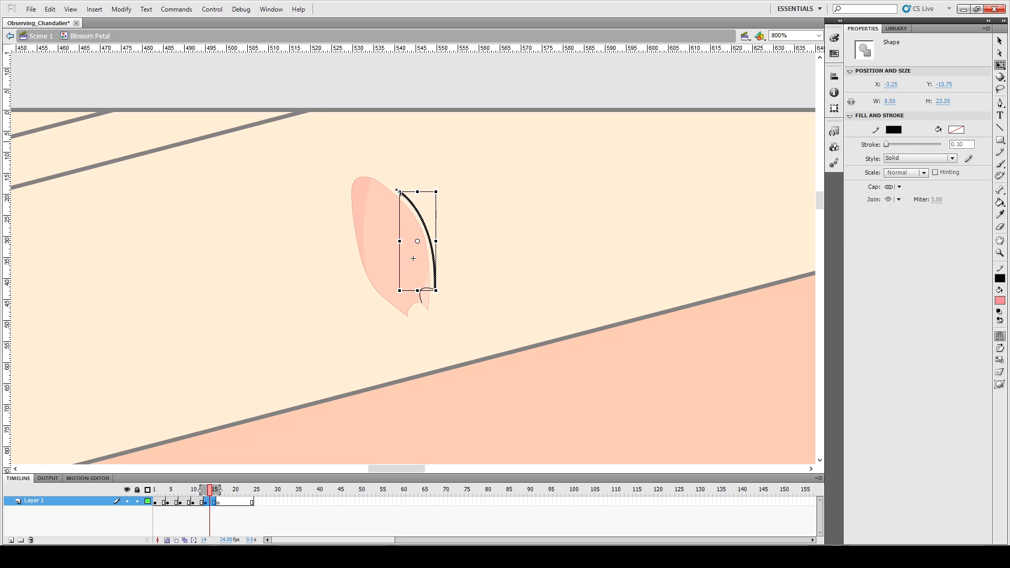
{"action": "left_click", "coordinate": [379, 230]}
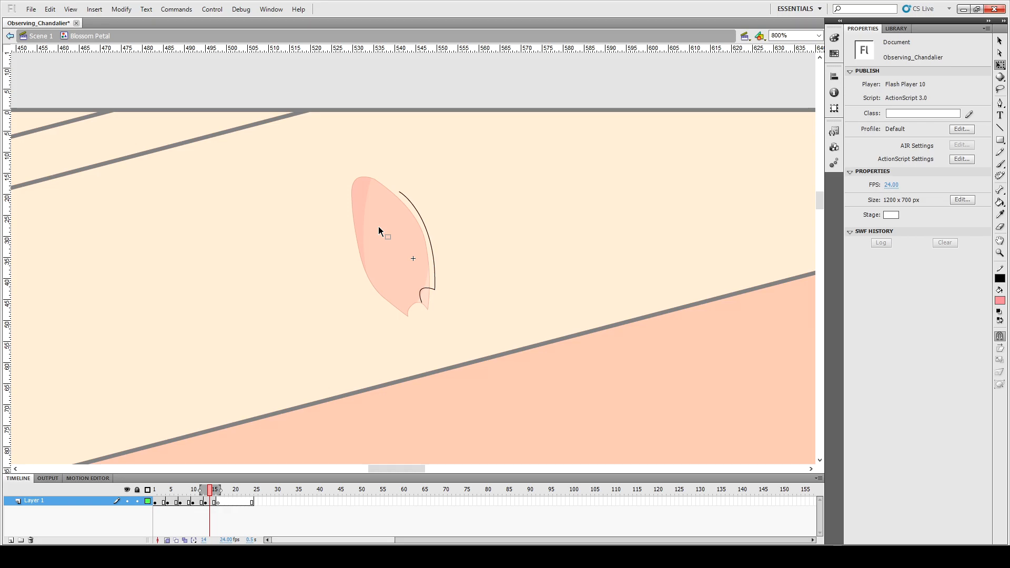
Step: Continue the outline with the Pen tool from the right edge's upper end around the petal tip and down the upper left side
{"action": "key", "text": "p"}
{"action": "left_click", "coordinate": [399, 192]}
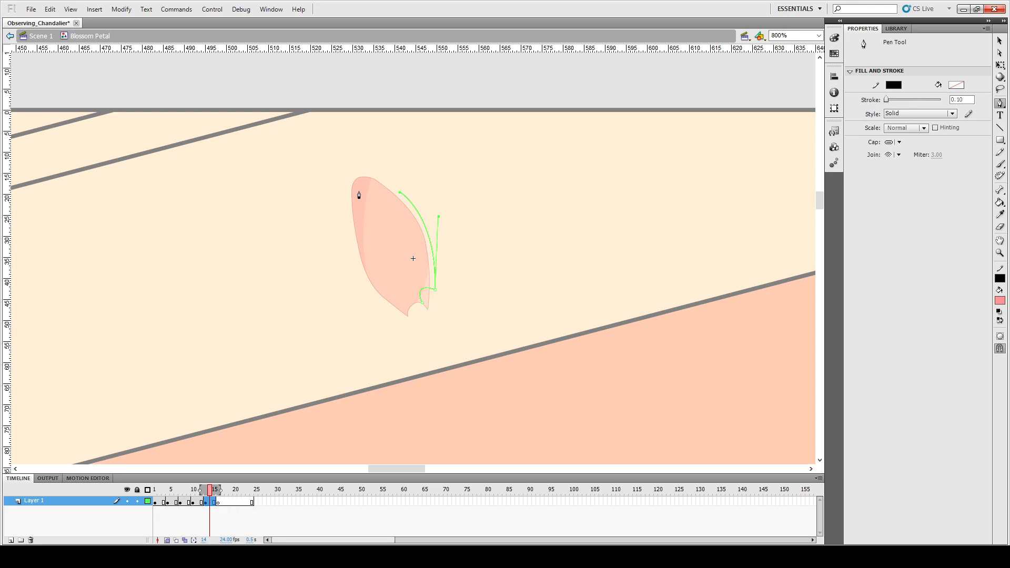
{"action": "left_click_drag", "start_coordinate": [359, 184], "coordinate": [344, 190]}
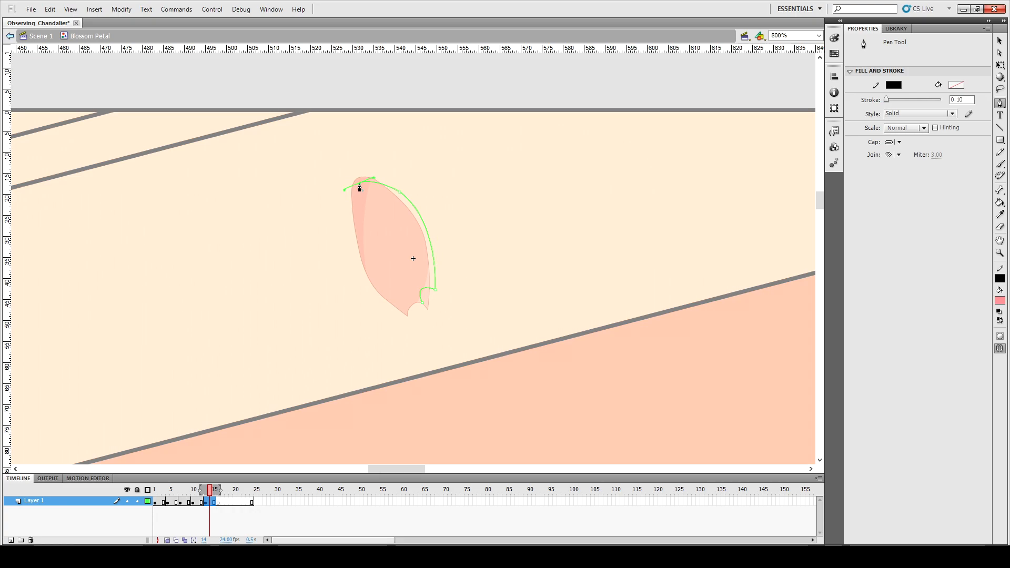
{"action": "left_click", "coordinate": [359, 185]}
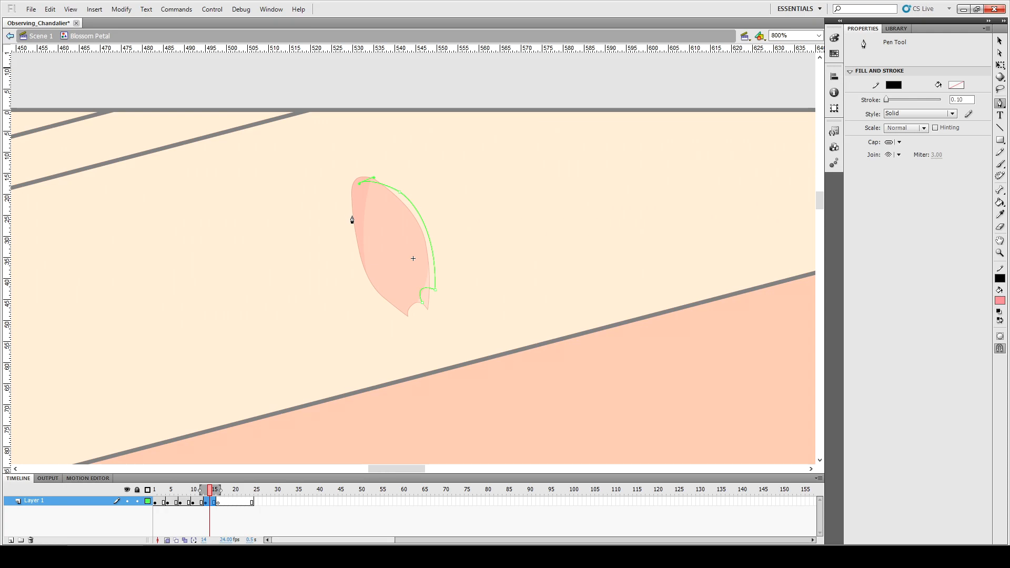
{"action": "left_click_drag", "start_coordinate": [351, 221], "coordinate": [354, 244]}
{"action": "key", "text": "v"}
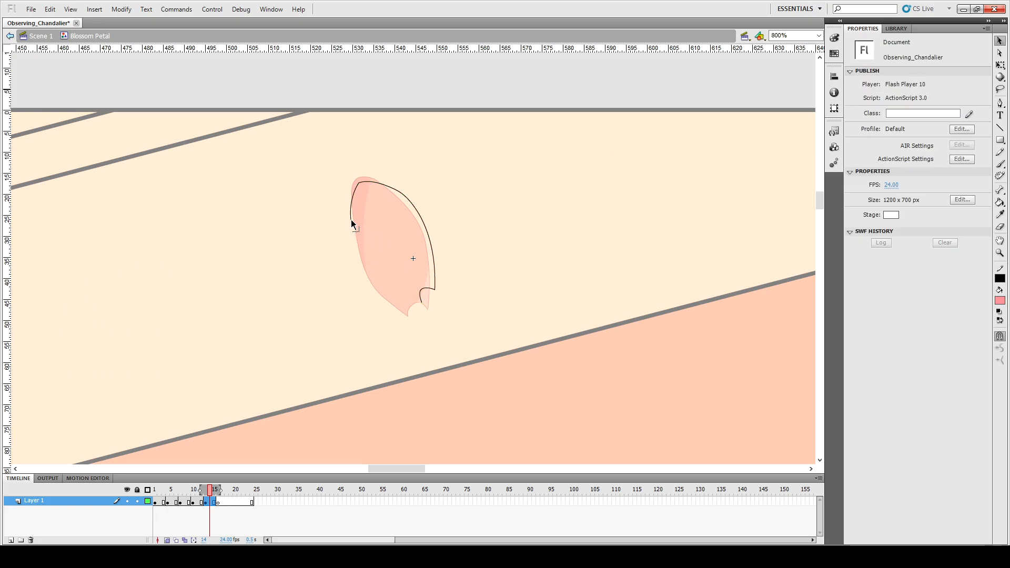
Step: Close the outline with an outward-curved line from the left side to the notch, and pull both notch corners slightly down
{"action": "left_click_drag", "start_coordinate": [350, 219], "coordinate": [351, 222]}
{"action": "key", "text": "n"}
{"action": "mouse_move", "coordinate": [351, 222]}
{"action": "left_mouse_down"}
{"action": "mouse_move", "coordinate": [362, 266]}
{"action": "mouse_move", "coordinate": [414, 308]}
{"action": "mouse_move", "coordinate": [422, 303]}
{"action": "left_mouse_up"}
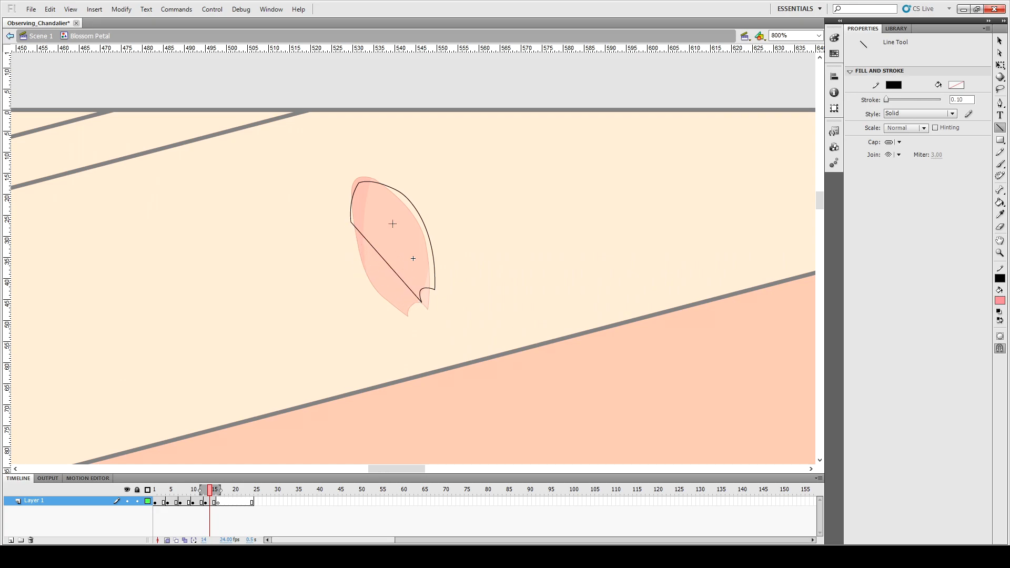
{"action": "key", "text": "v"}
{"action": "left_click_drag", "start_coordinate": [381, 258], "coordinate": [375, 279]}
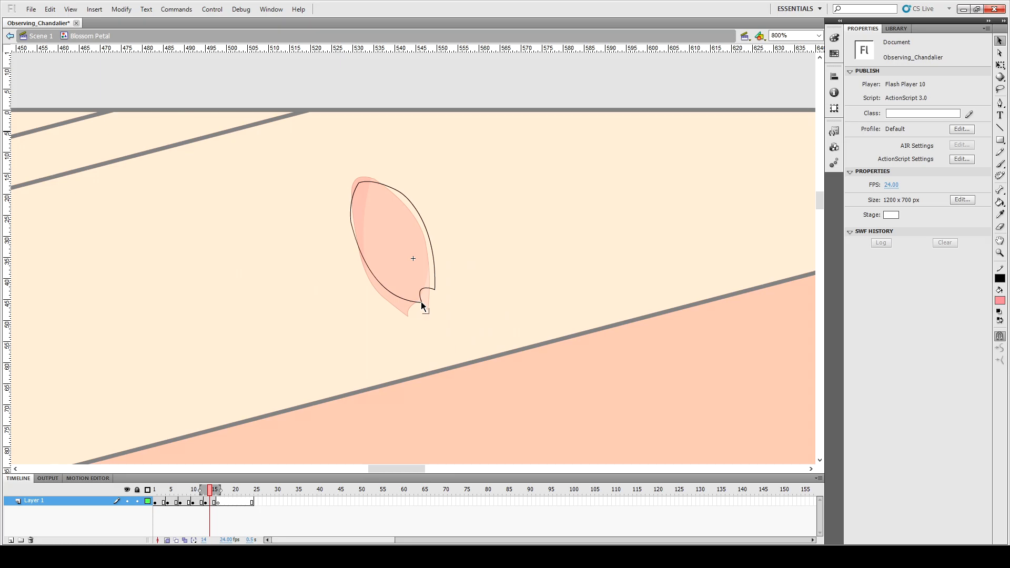
{"action": "left_click_drag", "start_coordinate": [421, 304], "coordinate": [423, 307]}
{"action": "left_click_drag", "start_coordinate": [435, 289], "coordinate": [435, 295]}
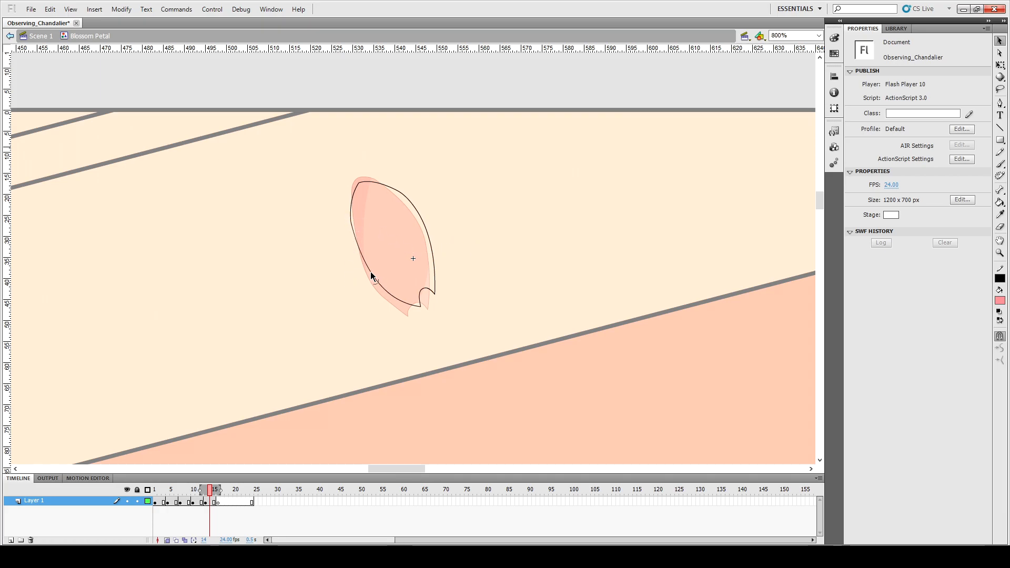
Step: Draw a line across the petal from its lower left edge to its upper right edge and bend it toward the left side
{"action": "key", "text": "n"}
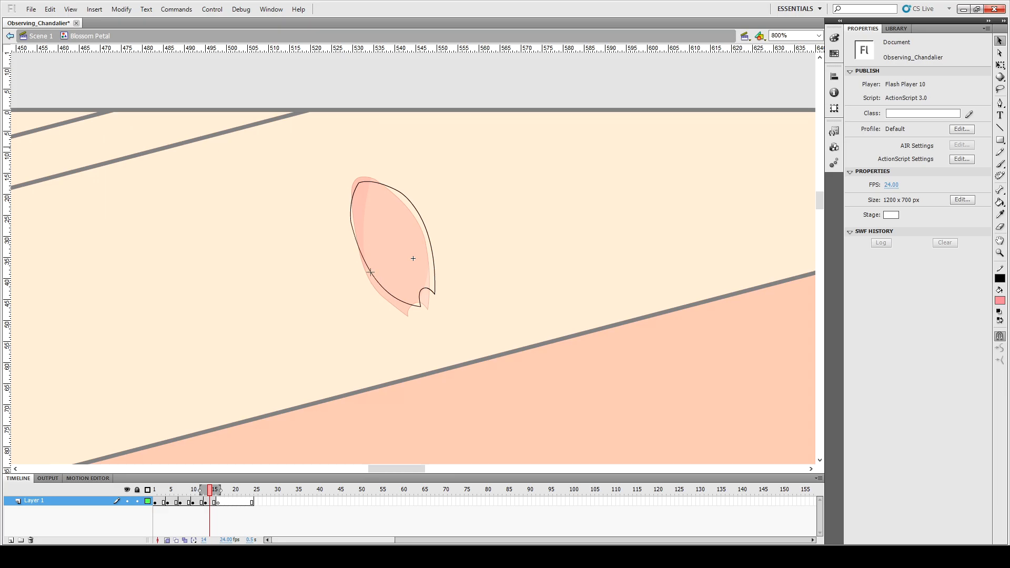
{"action": "mouse_move", "coordinate": [372, 272]}
{"action": "left_mouse_down"}
{"action": "mouse_move", "coordinate": [369, 199]}
{"action": "mouse_move", "coordinate": [397, 193]}
{"action": "left_mouse_up"}
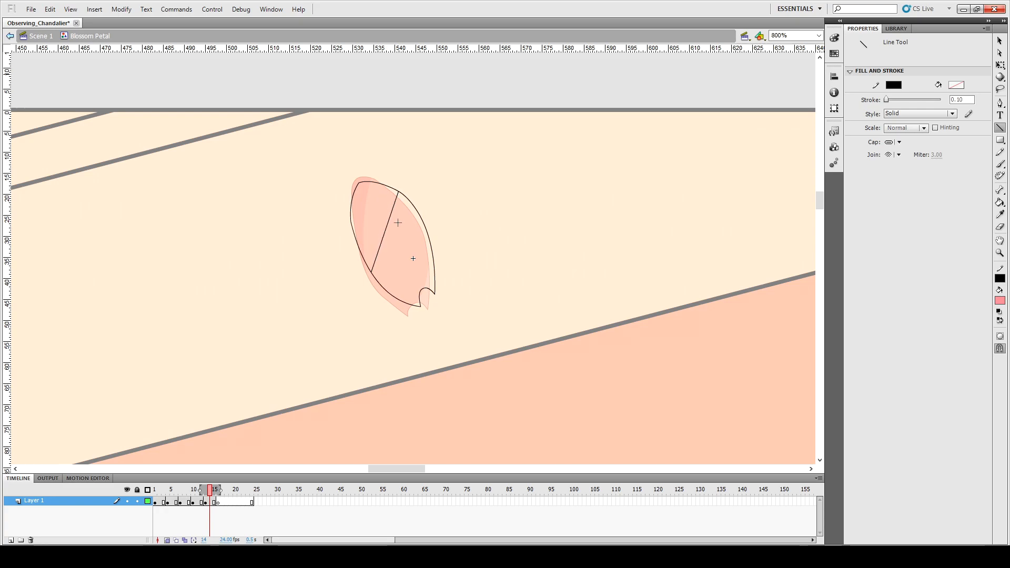
{"action": "key", "text": "v"}
{"action": "left_click_drag", "start_coordinate": [386, 229], "coordinate": [372, 220]}
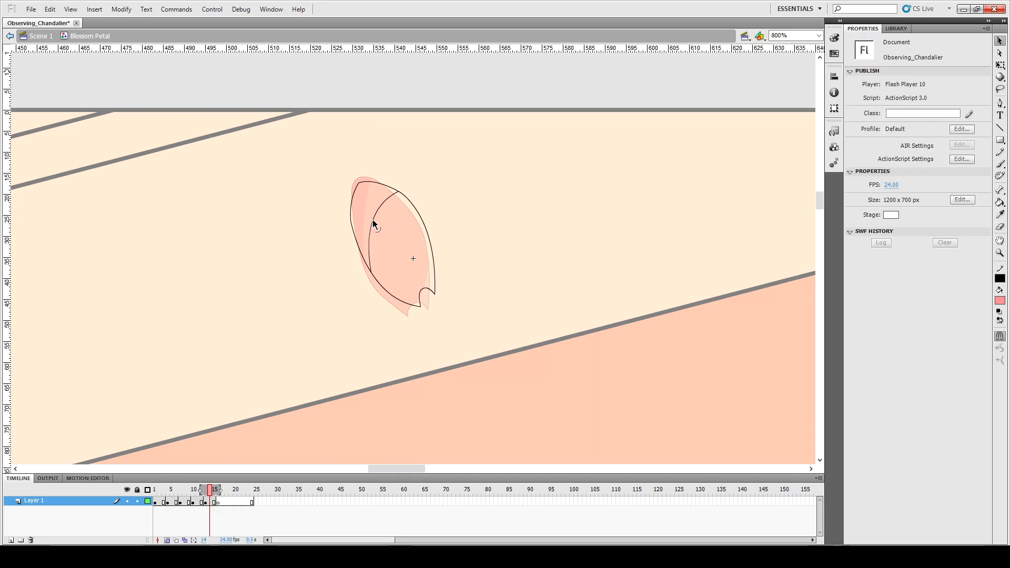
Step: Sample the dark red from the frame 12 petal and fill the new petal's tip and left shading area on frame 13
{"action": "key", "text": "comma"}
{"action": "key", "text": "comma"}
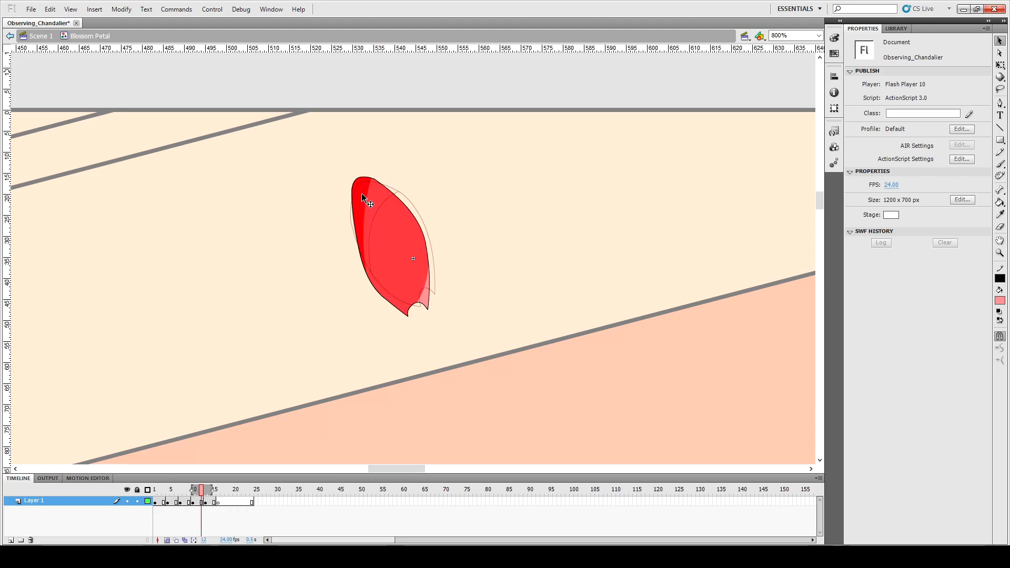
{"action": "key", "text": "k"}
{"action": "key", "text": "period"}
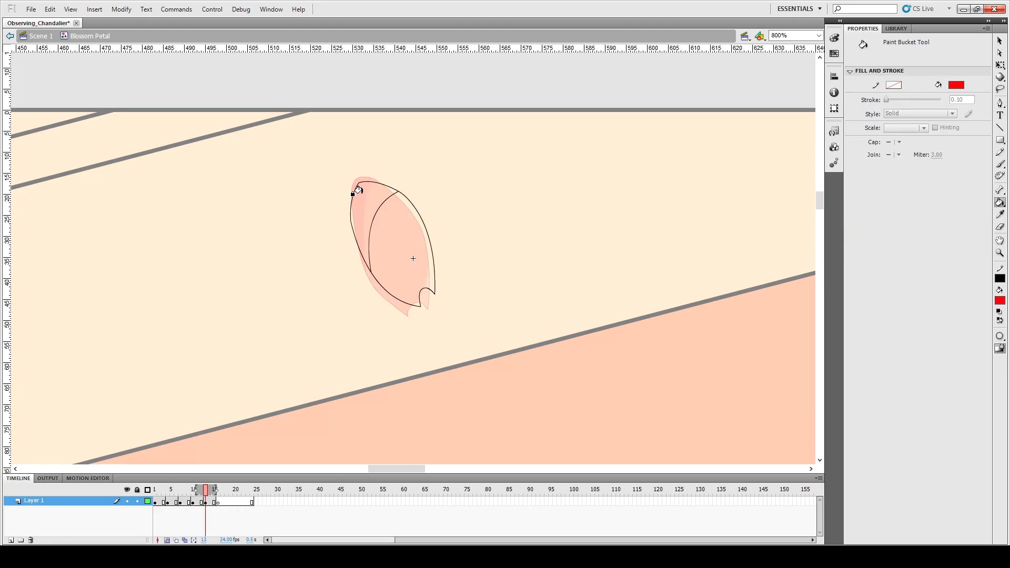
{"action": "left_click", "coordinate": [360, 204]}
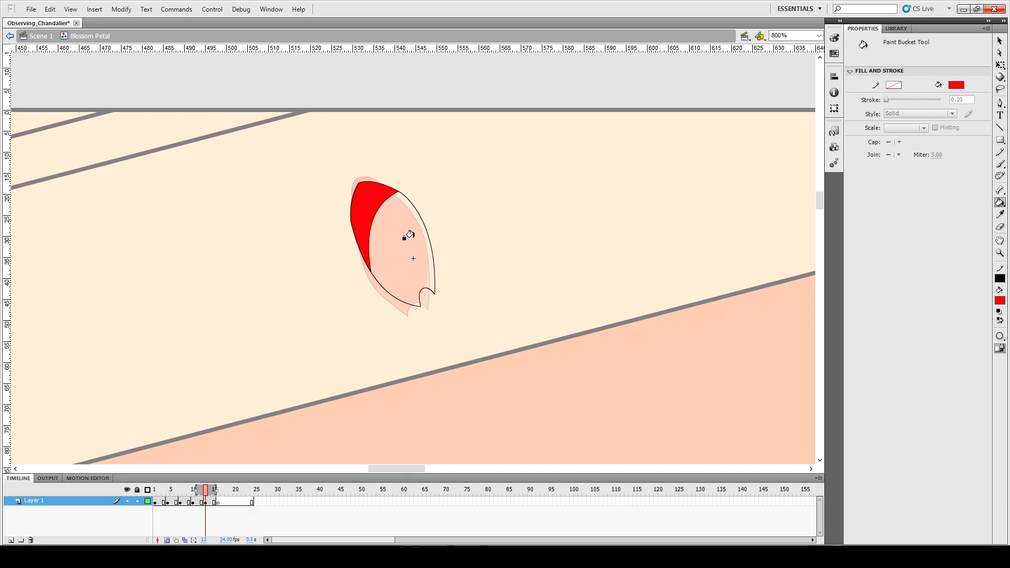
Step: Draw a slightly curved highlight boundary from the notch up to the petal's right edge
{"action": "key", "text": "n"}
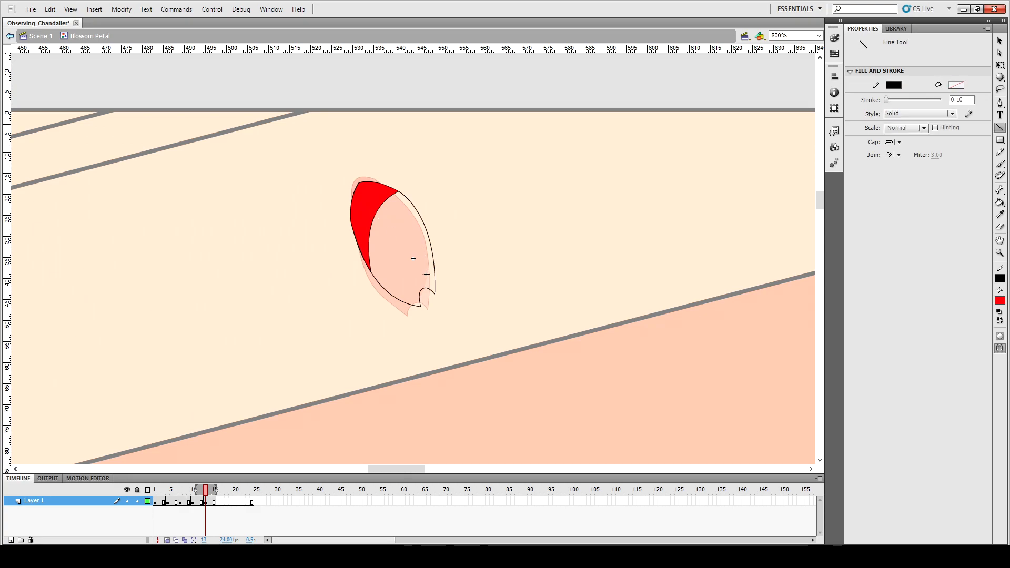
{"action": "left_click_drag", "start_coordinate": [422, 288], "coordinate": [431, 249]}
{"action": "key", "text": "v"}
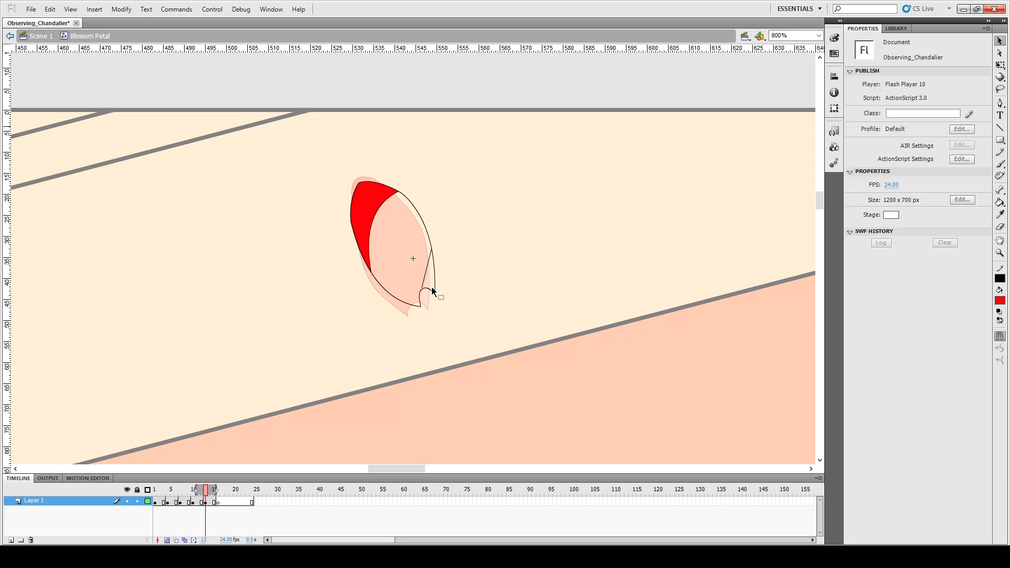
{"action": "left_click_drag", "start_coordinate": [424, 290], "coordinate": [425, 292]}
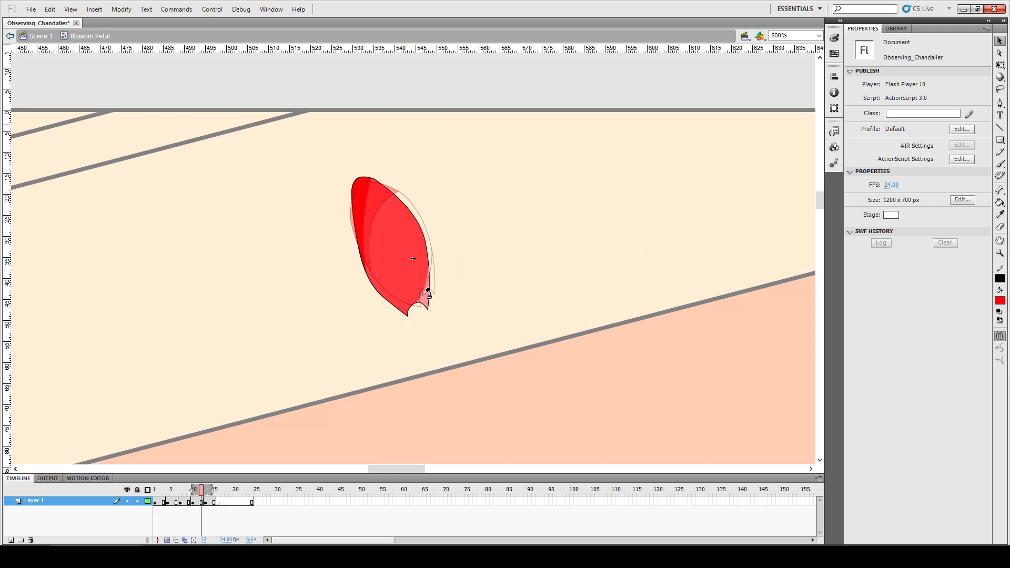
Step: Fill the small highlight beside the notch with light pink and the petal body with medium red, sampled from the previous drawing
{"action": "key", "text": "k"}
{"action": "key", "text": "."}
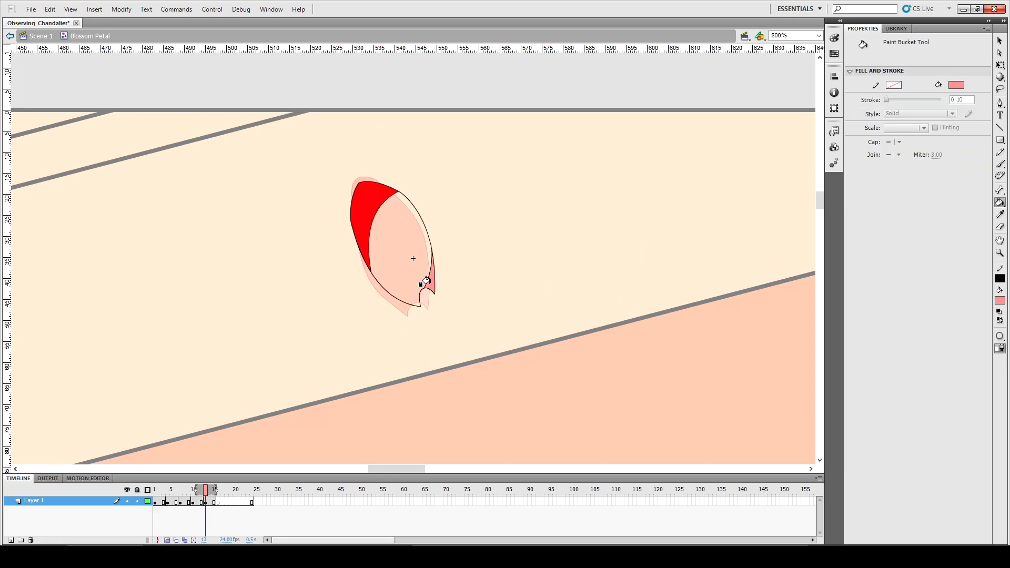
{"action": "left_click", "coordinate": [396, 269], "text": "alt"}
{"action": "key", "text": "."}
{"action": "left_click", "coordinate": [389, 256]}
Step: Delete the black boundary line between the petal's dark red shading and its medium red body
{"action": "key", "text": "v"}
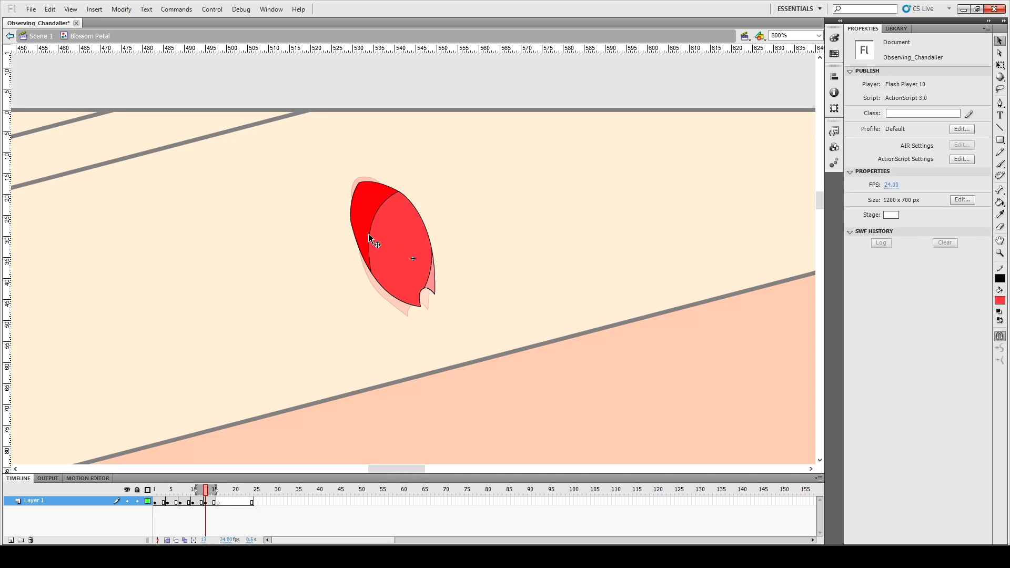
{"action": "left_click", "coordinate": [370, 235]}
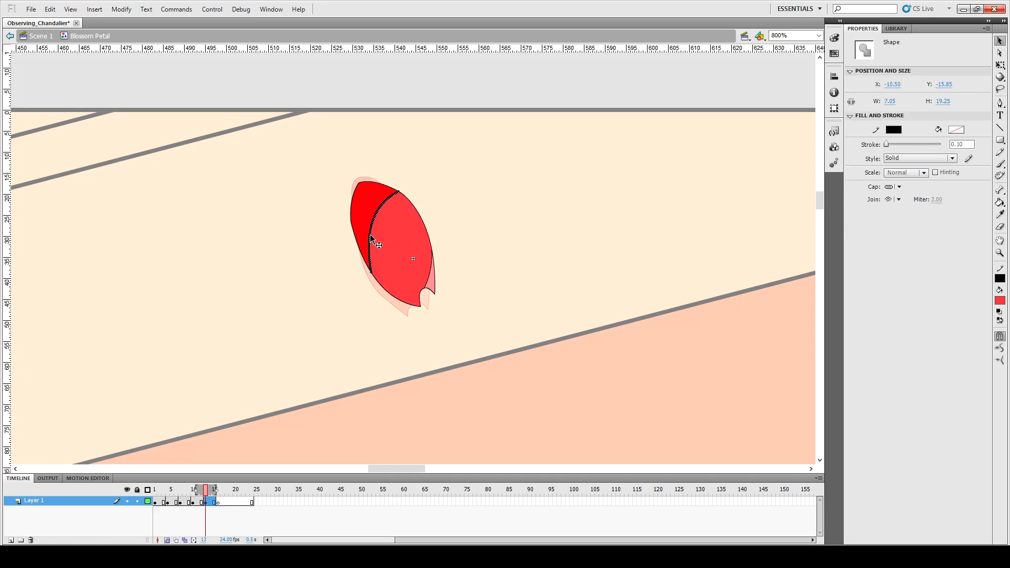
{"action": "key", "text": "Delete"}
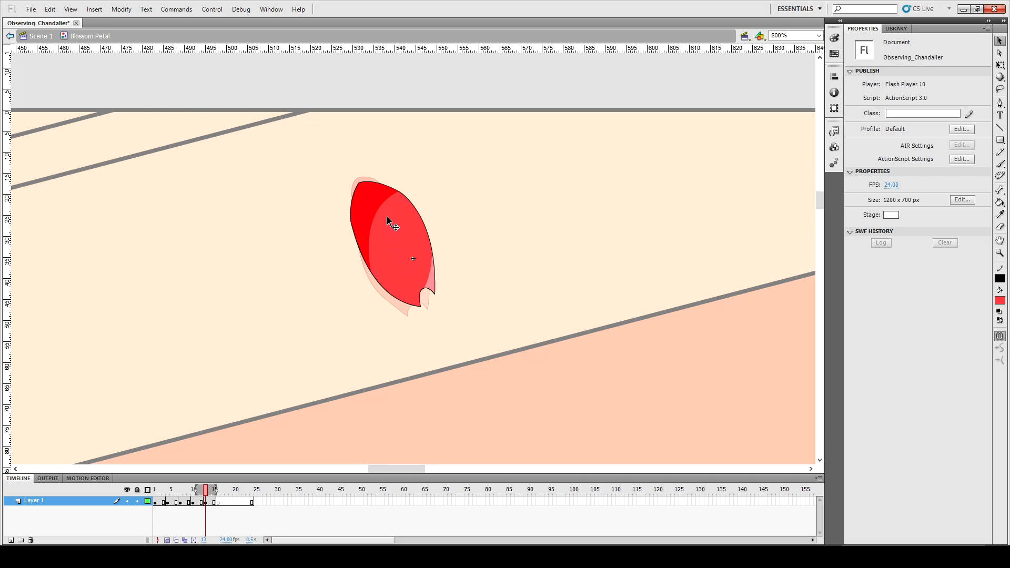
Step: Draw a straight centre vein line from the upper part of the petal's medium red body down to the notch
{"action": "key", "text": "n"}
{"action": "left_click_drag", "start_coordinate": [382, 217], "coordinate": [423, 289]}
{"action": "left_click_drag", "start_coordinate": [422, 289], "coordinate": [423, 289]}
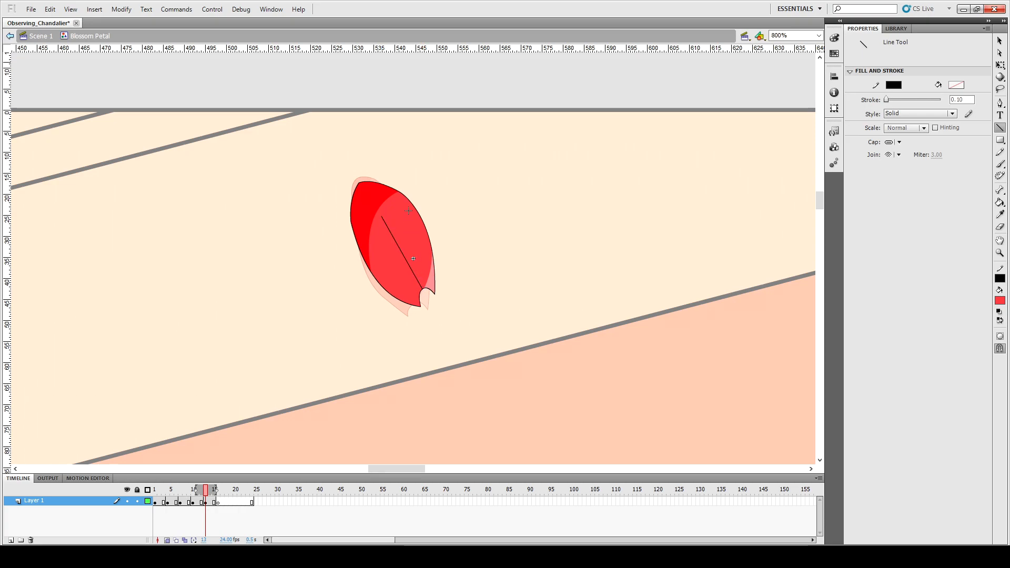
{"action": "key", "text": "v"}
{"action": "left_click", "coordinate": [400, 249]}
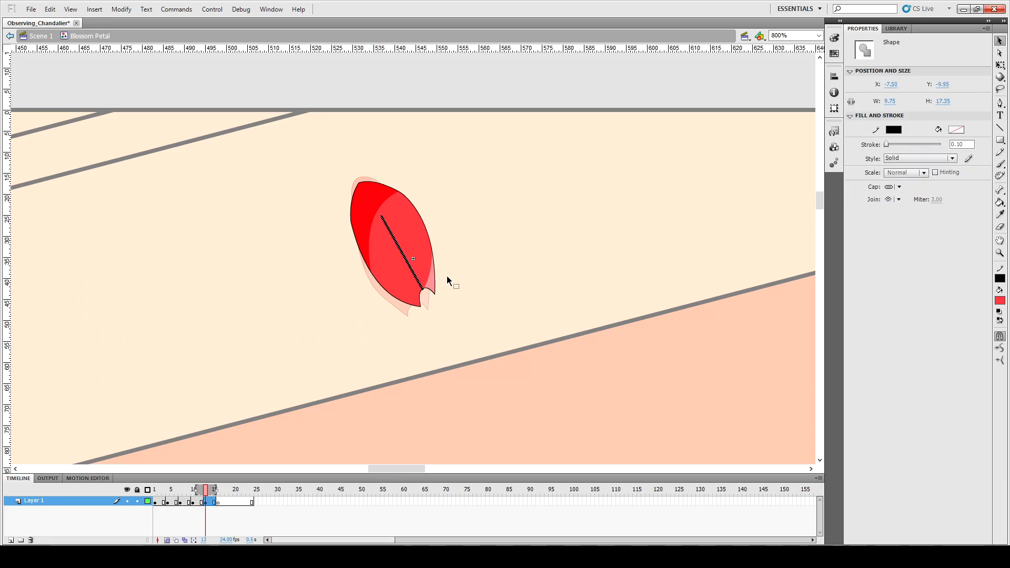
Step: Copy the hex colour code of the light pink highlight beside the notch
{"action": "key", "text": "k"}
{"action": "key", "text": "v"}
{"action": "left_click", "coordinate": [491, 251]}
{"action": "left_click", "coordinate": [430, 284]}
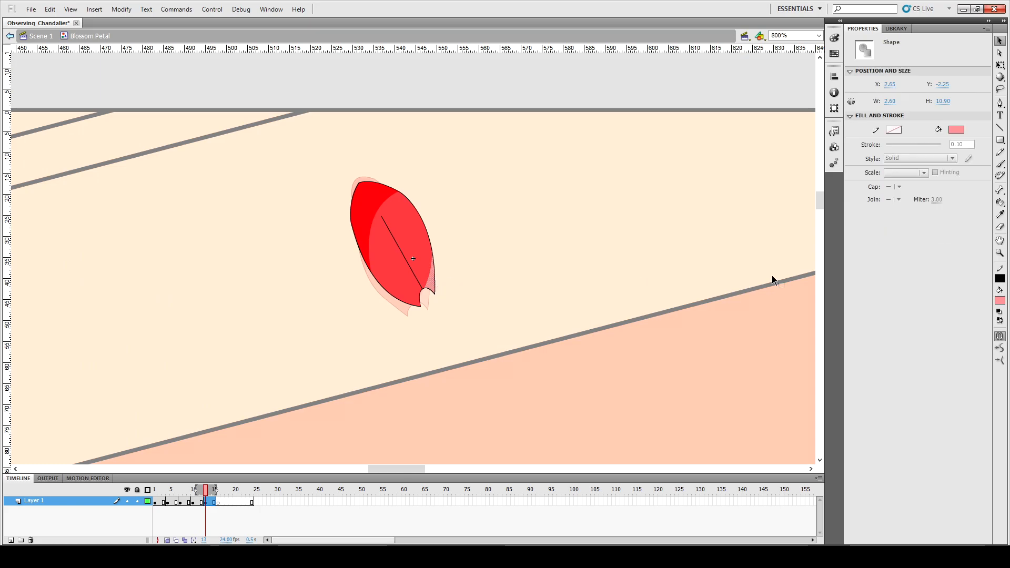
{"action": "left_click", "coordinate": [1000, 300]}
{"action": "left_click", "coordinate": [877, 314]}
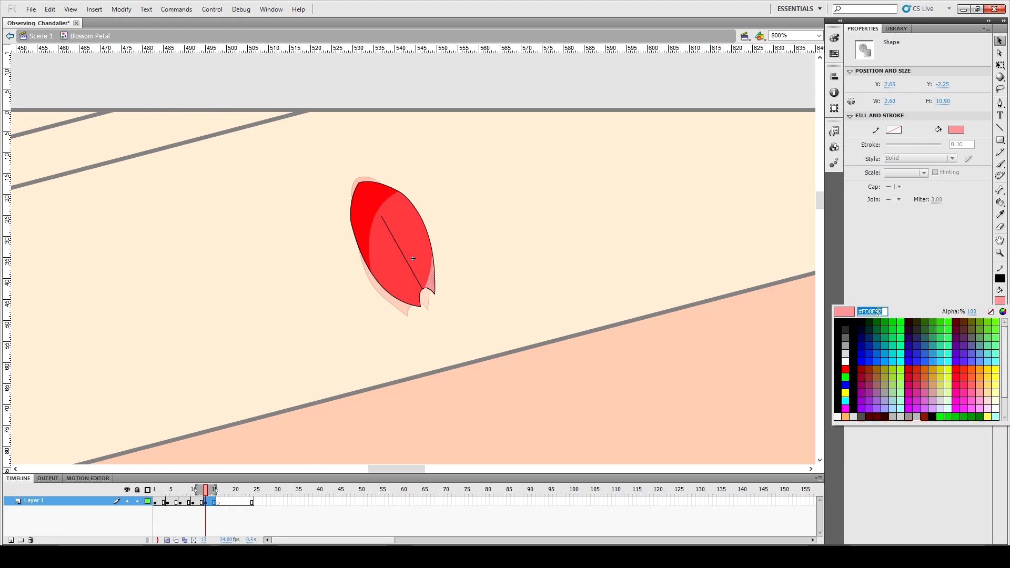
{"action": "key", "text": "Return"}
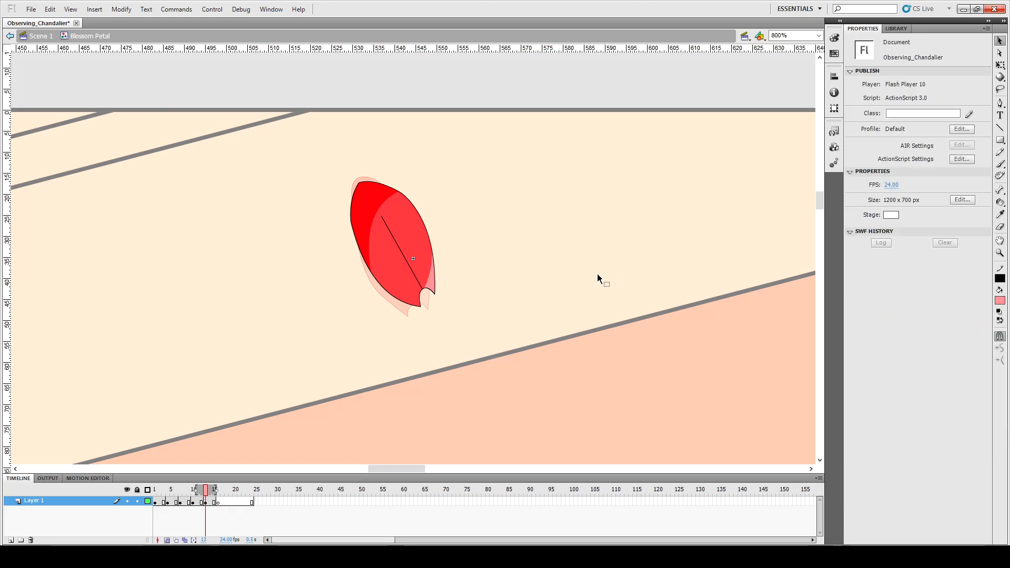
Step: Recolour the vein line's stroke with the copied light pink and bend it slightly toward the petal's lower left side
{"action": "left_click", "coordinate": [406, 244]}
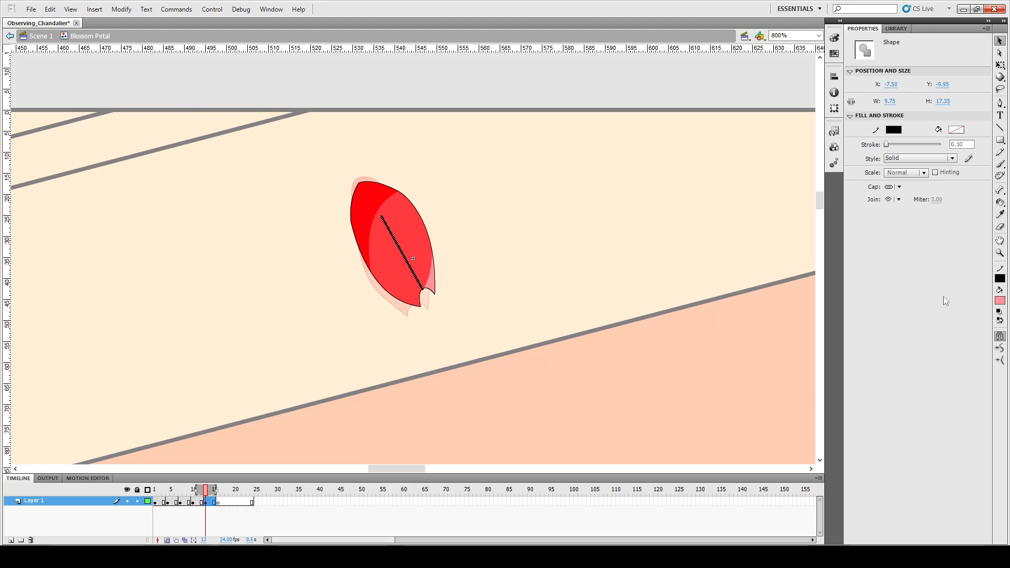
{"action": "left_click", "coordinate": [999, 278]}
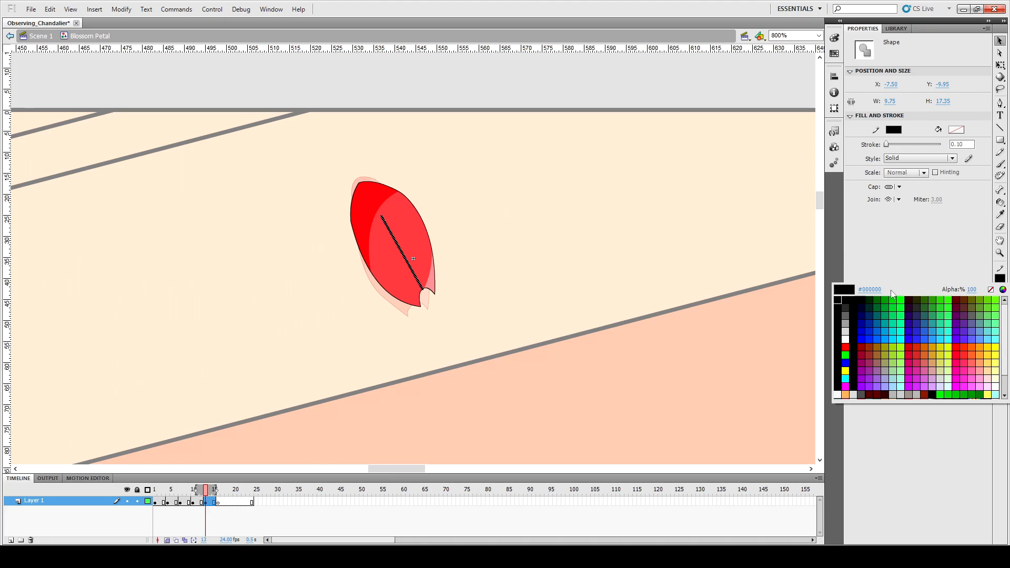
{"action": "left_click", "coordinate": [875, 289]}
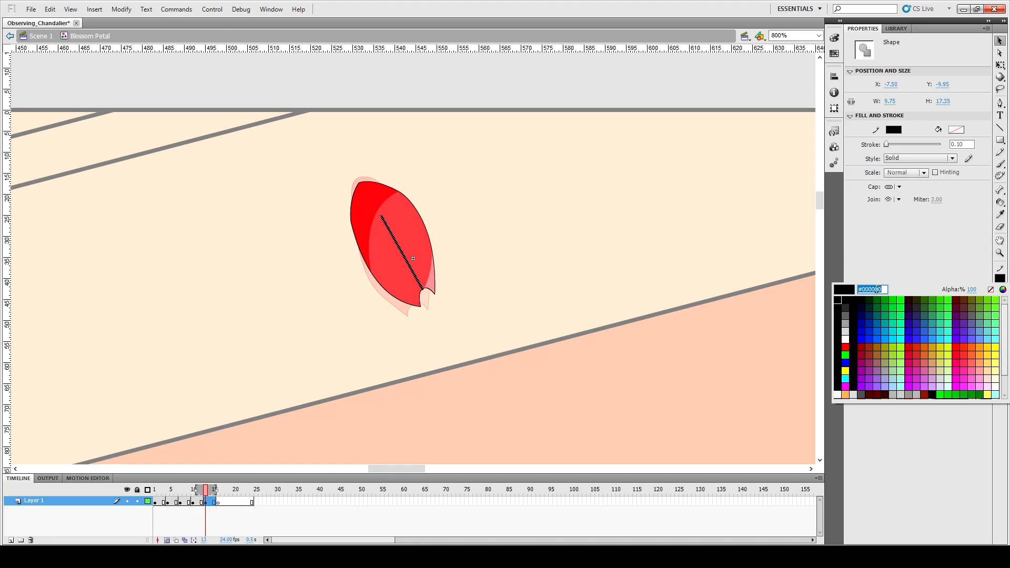
{"action": "type", "text": "#FD8B92"}
{"action": "key", "text": "Return"}
{"action": "left_click", "coordinate": [550, 252]}
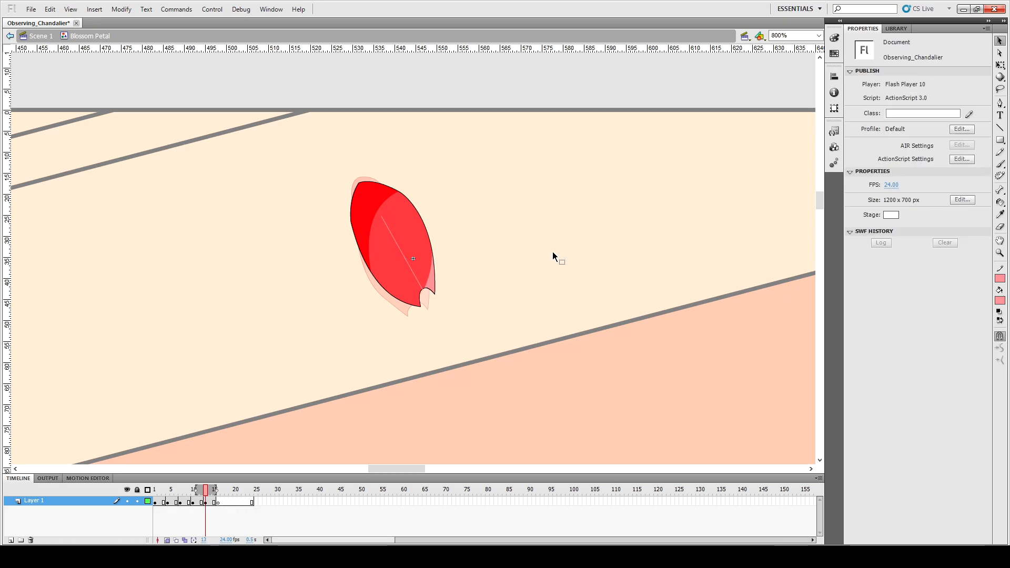
{"action": "scroll", "coordinate": [383, 206], "scroll_direction": "down", "scroll_amount": 1}
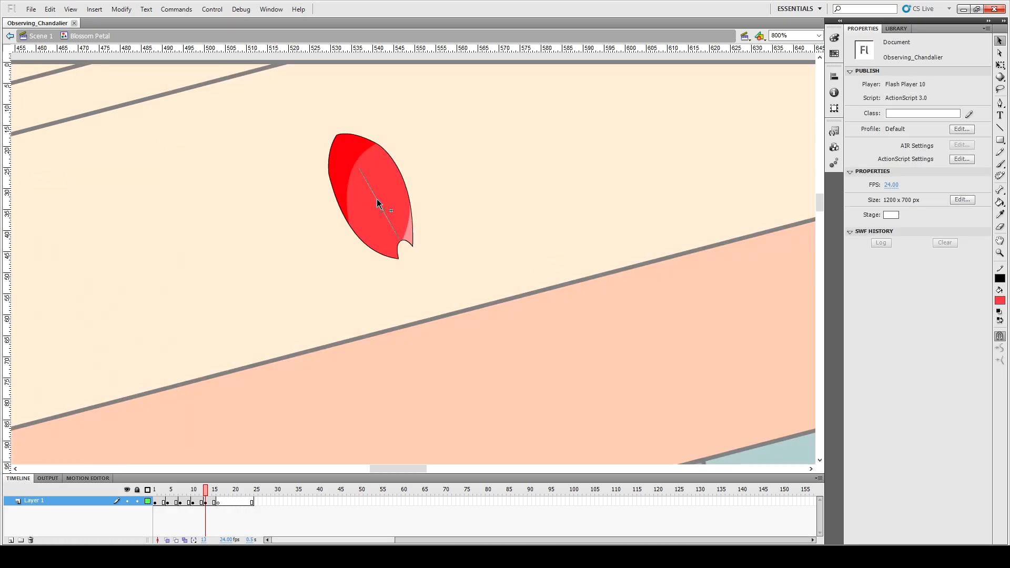
{"action": "left_click_drag", "start_coordinate": [373, 199], "coordinate": [371, 201]}
Step: On the first petal drawing, at frame 2, draw a straight vein line from the petal's tip to just short of the notch
{"action": "left_click", "coordinate": [160, 503]}
{"action": "left_click", "coordinate": [443, 286]}
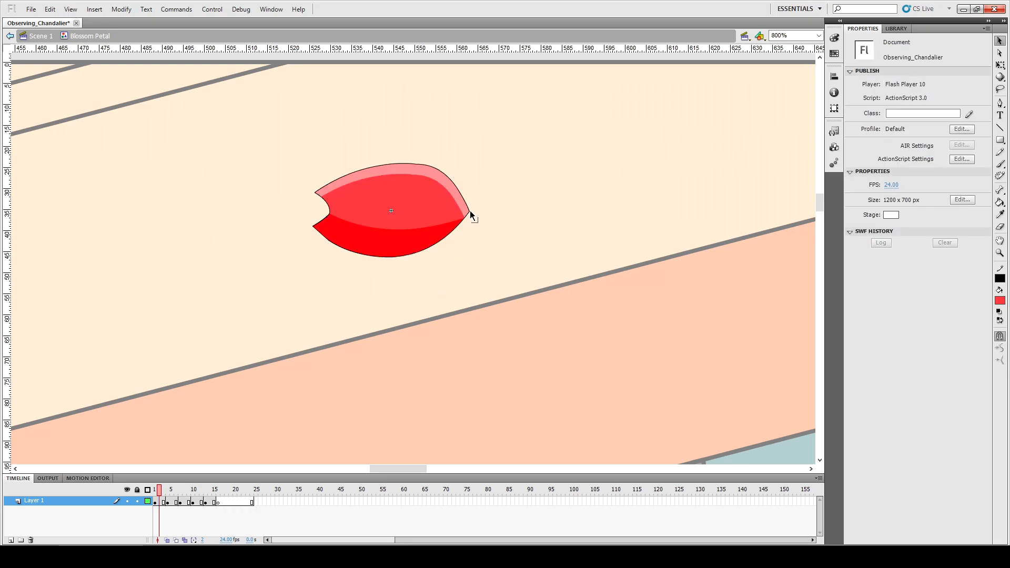
{"action": "key", "text": "n"}
{"action": "left_click_drag", "start_coordinate": [469, 212], "coordinate": [339, 209]}
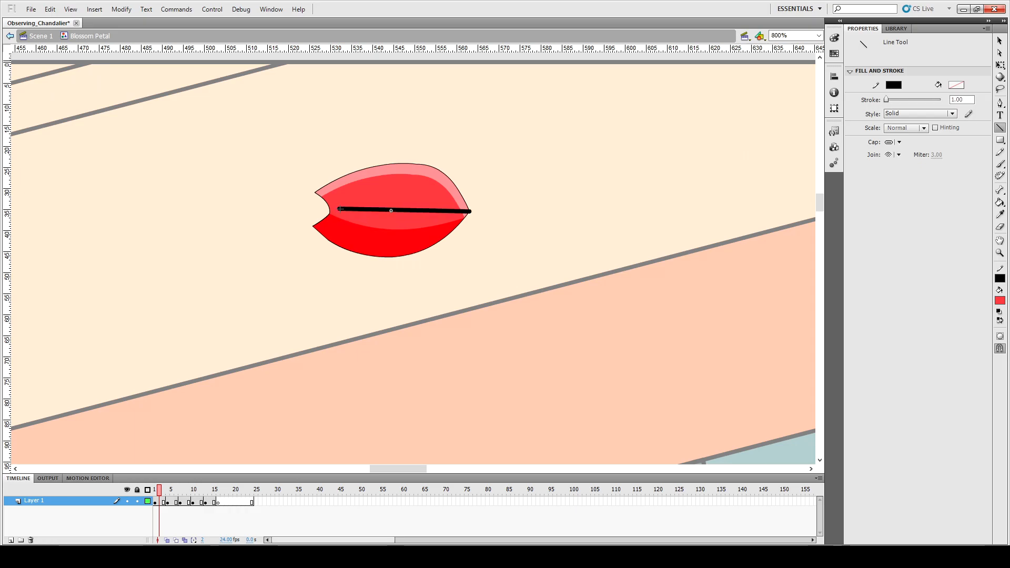
Step: Set the stroke thickness of the first petal's vein line to 0.1
{"action": "key", "text": "v"}
{"action": "left_click", "coordinate": [418, 209]}
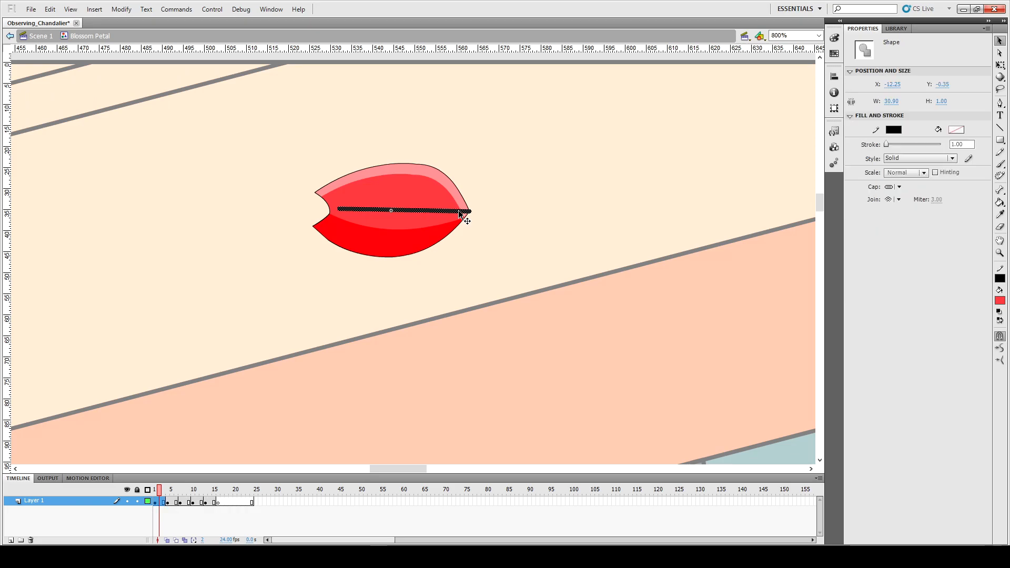
{"action": "double_click", "coordinate": [962, 143]}
{"action": "type", "text": "0."}
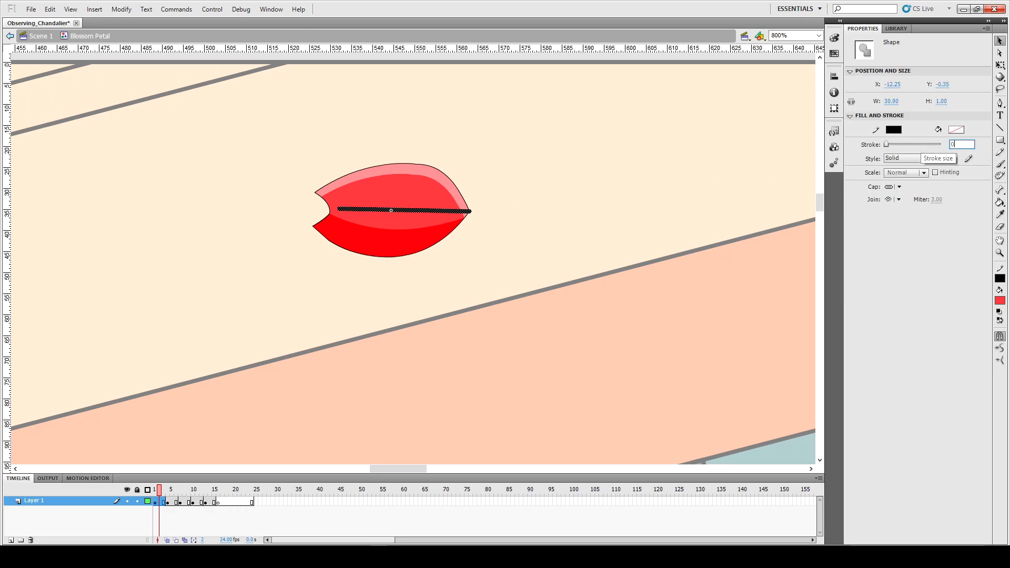
{"action": "type", "text": "1"}
{"action": "key", "text": "Return"}
{"action": "left_click", "coordinate": [529, 197]}
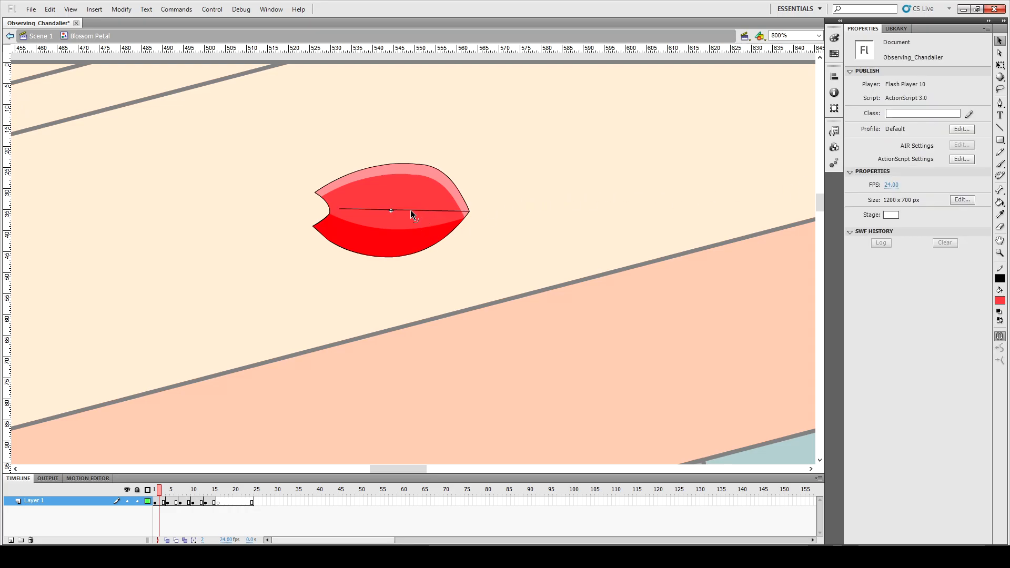
Step: Bend the first petal's vein slightly downward and delete its short end segment over the highlight at the tip
{"action": "left_click_drag", "start_coordinate": [409, 209], "coordinate": [411, 216]}
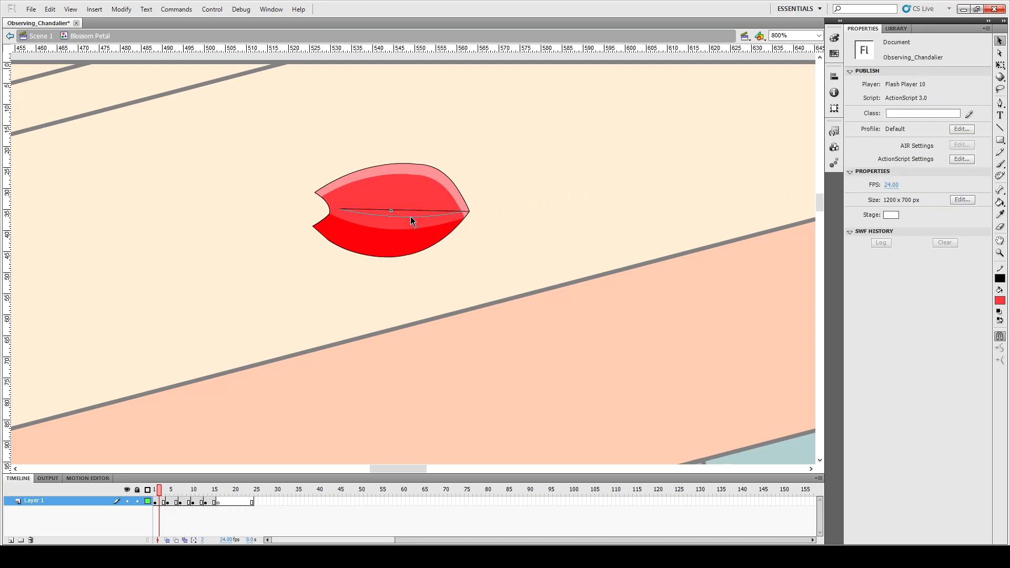
{"action": "left_click", "coordinate": [465, 211]}
{"action": "key", "text": "Delete"}
Step: Sample the light pink stroke from the frame 13 vein and apply it to the vein on frame 1
{"action": "left_click", "coordinate": [205, 502]}
{"action": "left_click", "coordinate": [436, 208]}
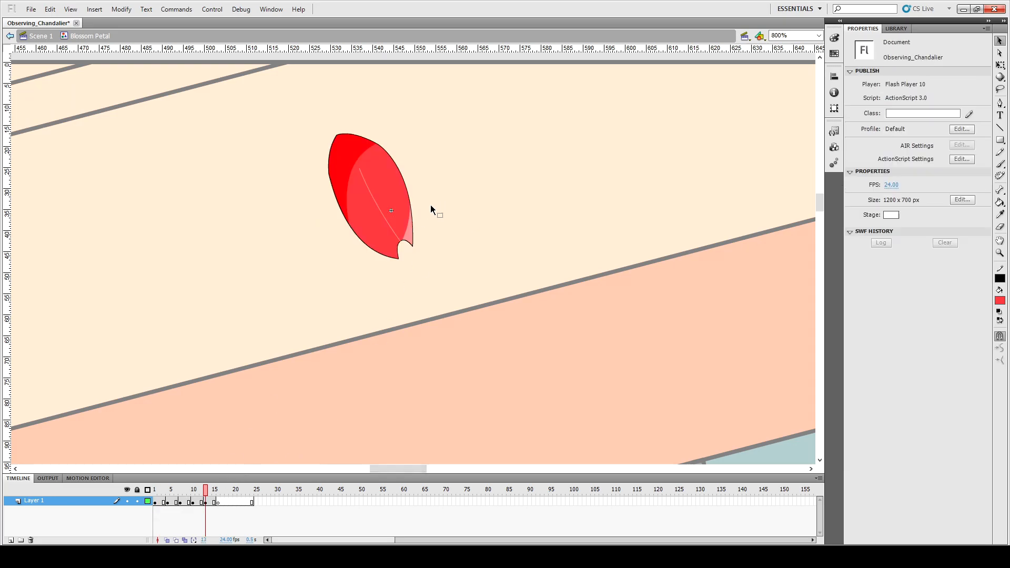
{"action": "key", "text": "i"}
{"action": "left_click", "coordinate": [391, 225]}
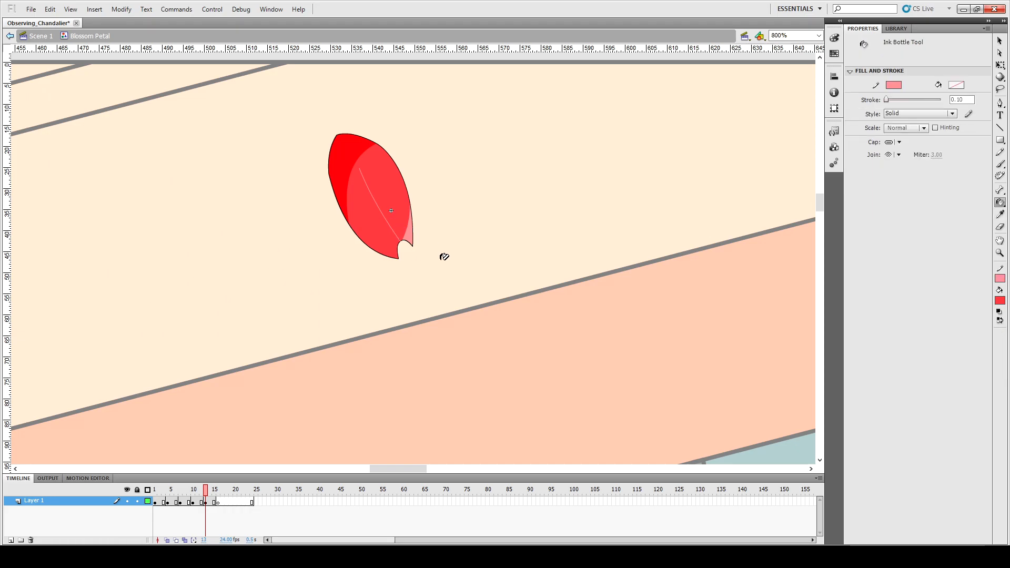
{"action": "left_click", "coordinate": [156, 503]}
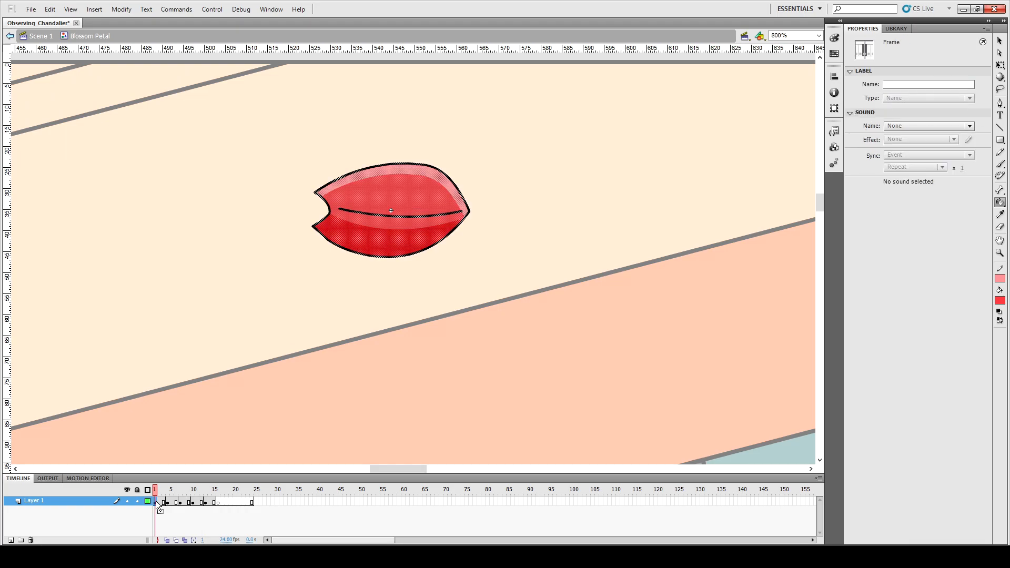
{"action": "left_click", "coordinate": [443, 258]}
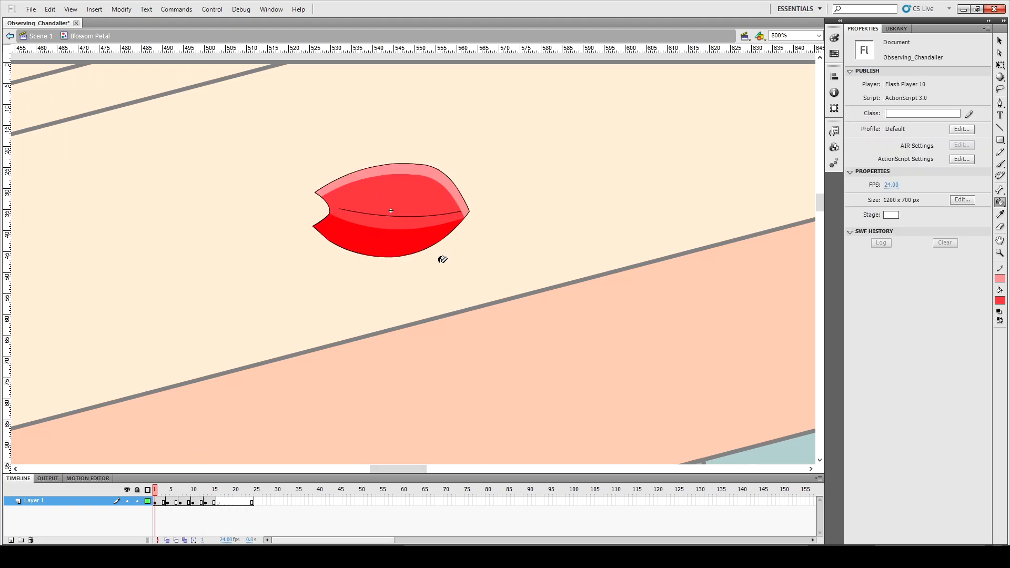
{"action": "left_click", "coordinate": [416, 214]}
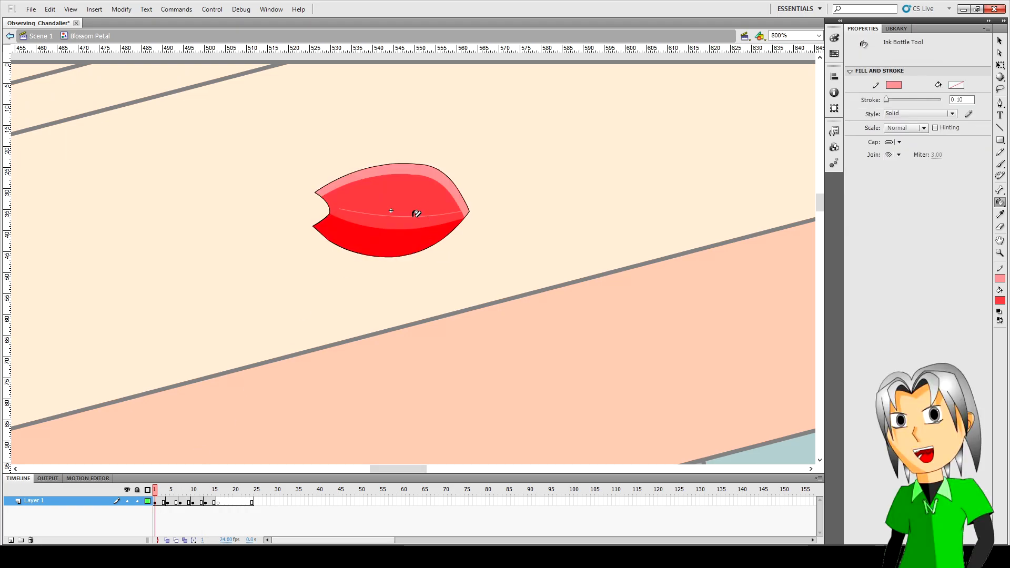
Step: Stretch the frame 1 vein horizontally toward the petal's tip with Free Transform
{"action": "key", "text": "v"}
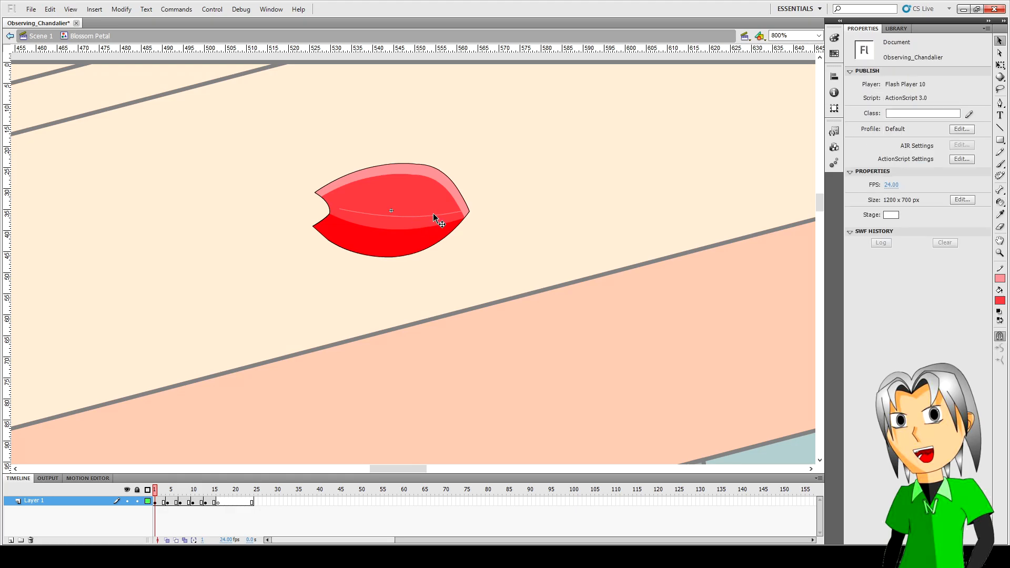
{"action": "left_click", "coordinate": [437, 220]}
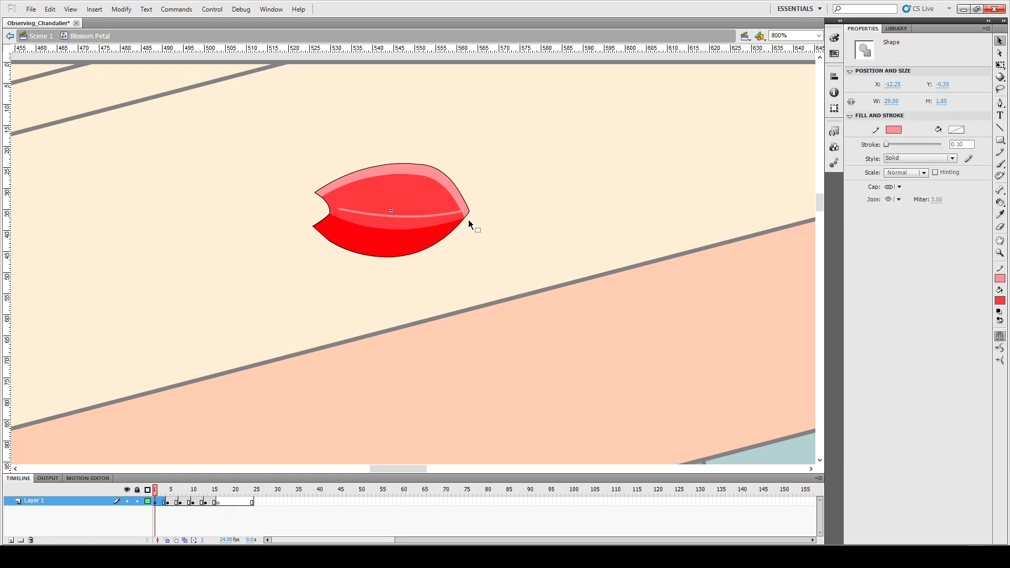
{"action": "key", "text": "q"}
{"action": "left_click_drag", "start_coordinate": [463, 214], "coordinate": [472, 214]}
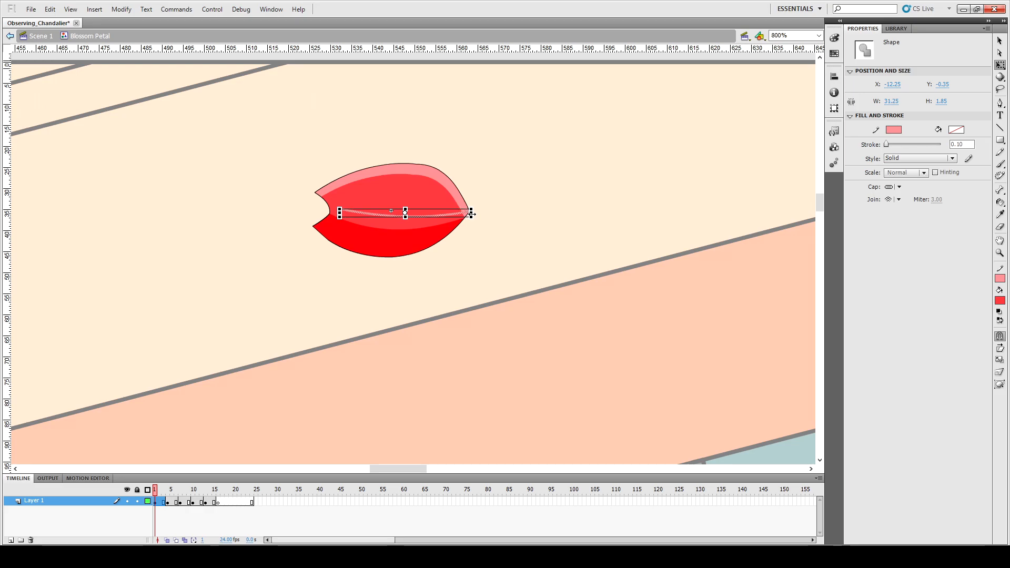
{"action": "left_click", "coordinate": [489, 217]}
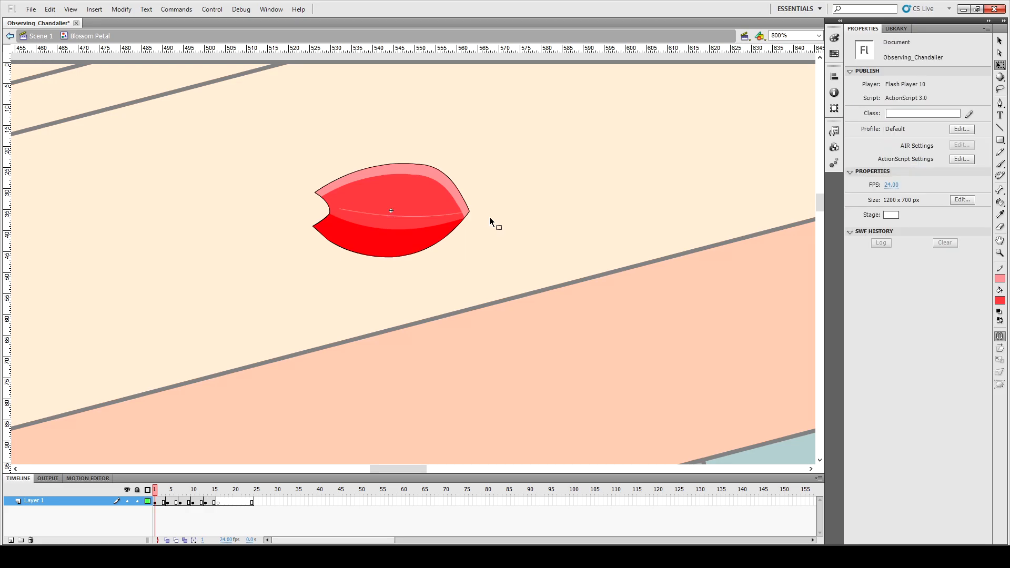
Step: Set the frame 1 vein's stroke thickness to 0.50 and check the petal at a smaller zoom
{"action": "left_click", "coordinate": [426, 216]}
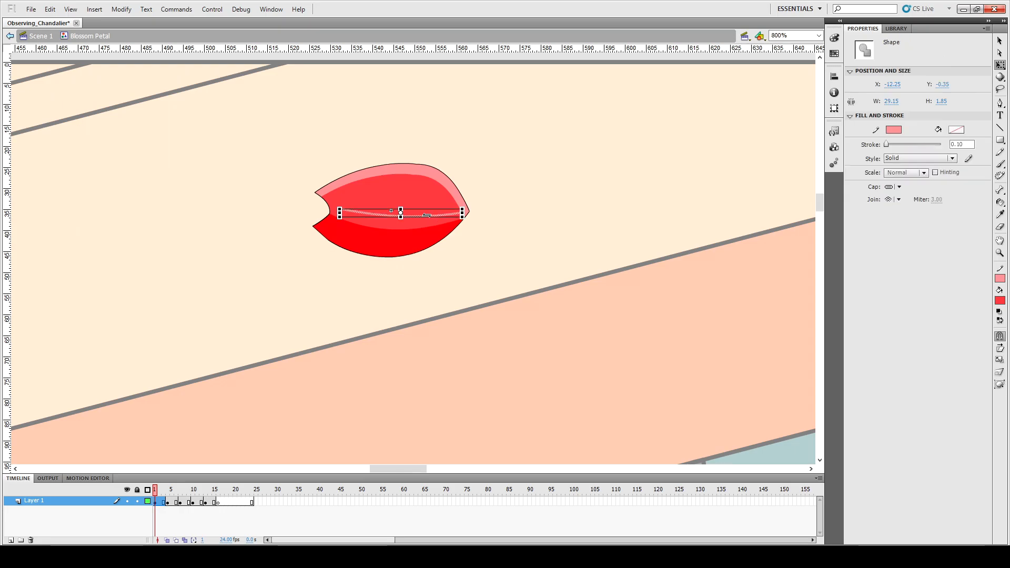
{"action": "left_click", "coordinate": [960, 145]}
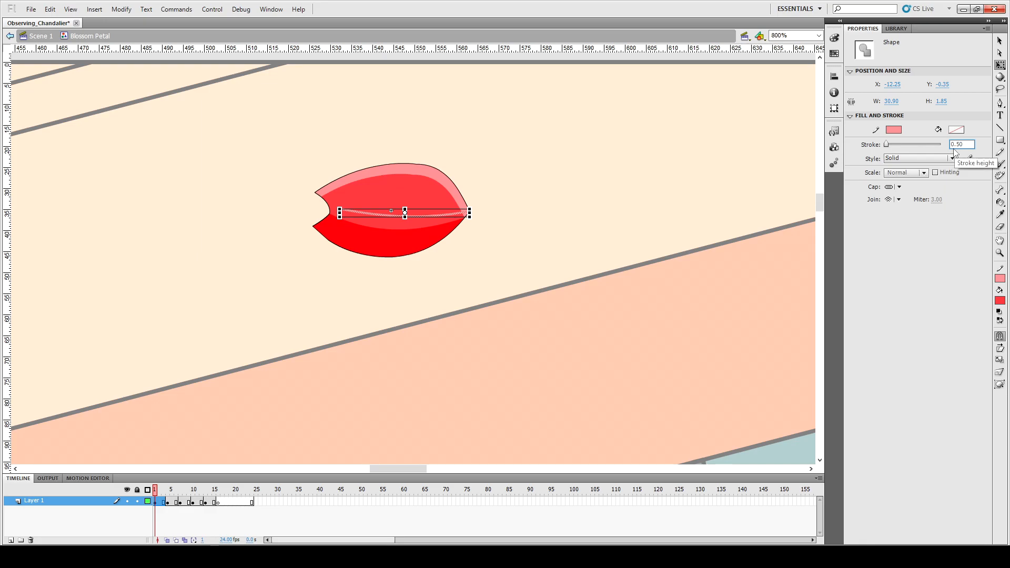
{"action": "left_click", "coordinate": [608, 192]}
{"action": "key", "text": "ctrl+1"}
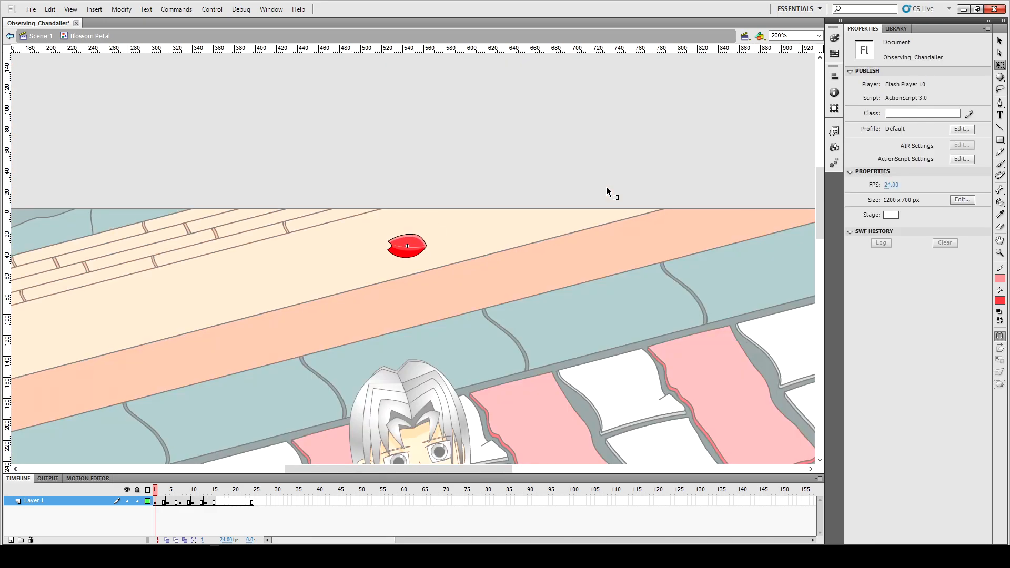
{"action": "key", "text": "ctrl+8"}
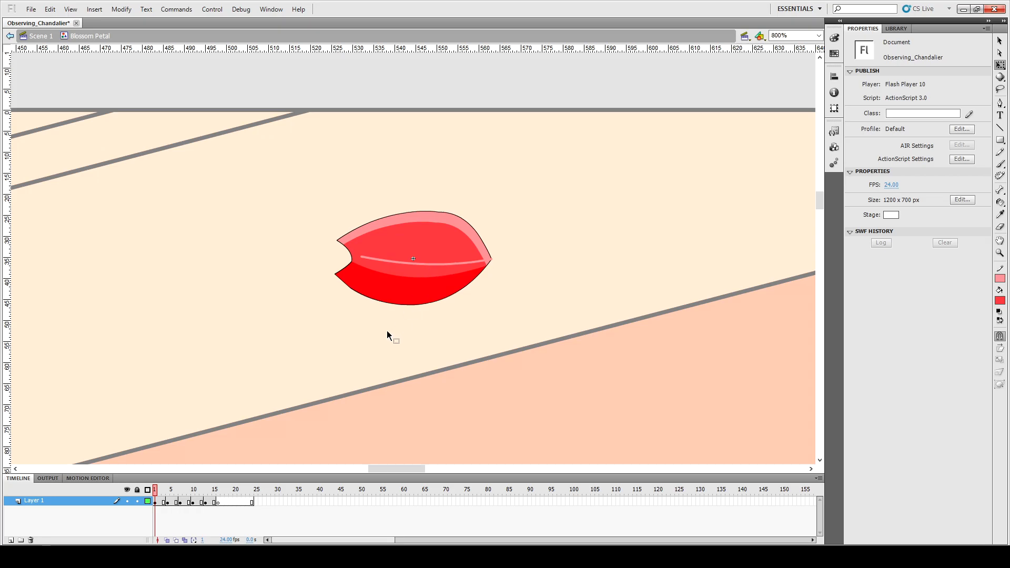
Step: On frame 14, set the stroke thickness of the petal's light pink vein to 0.50
{"action": "left_click", "coordinate": [212, 503]}
{"action": "left_click", "coordinate": [455, 274]}
{"action": "left_click", "coordinate": [413, 274]}
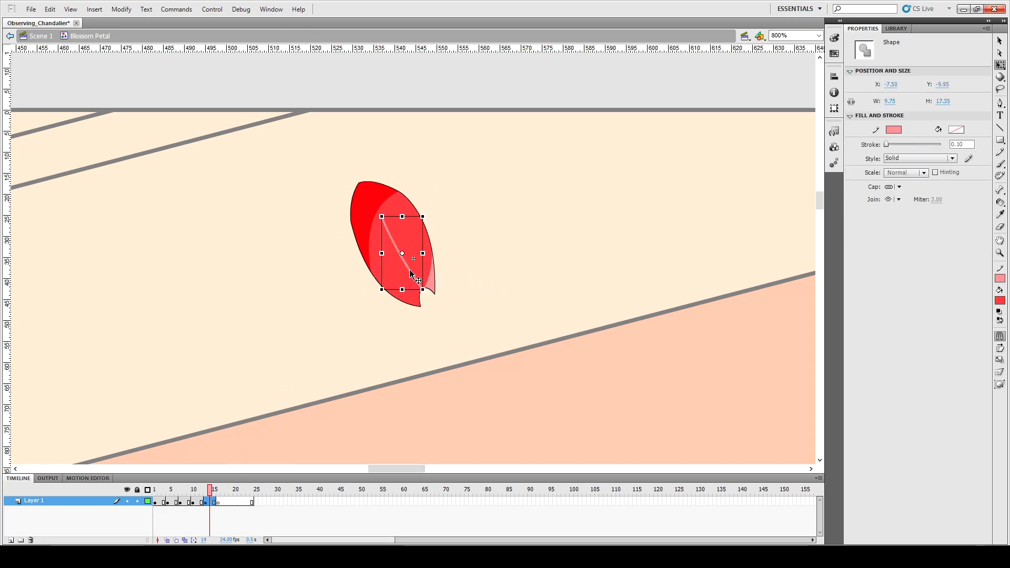
{"action": "left_click", "coordinate": [961, 147]}
{"action": "key", "text": "BackSpace"}
{"action": "type", "text": "5"}
{"action": "key", "text": "Return"}
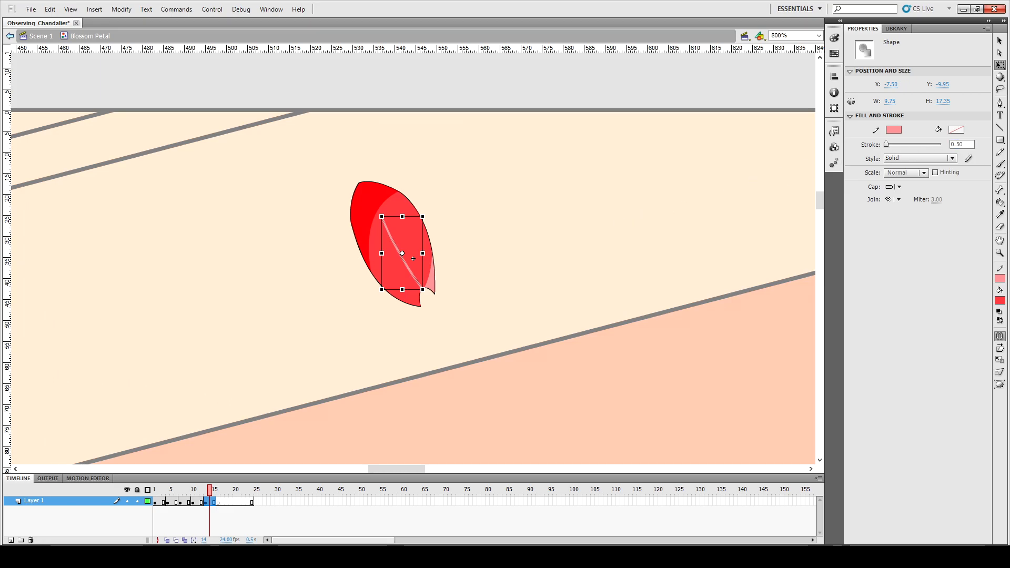
{"action": "left_click", "coordinate": [537, 262]}
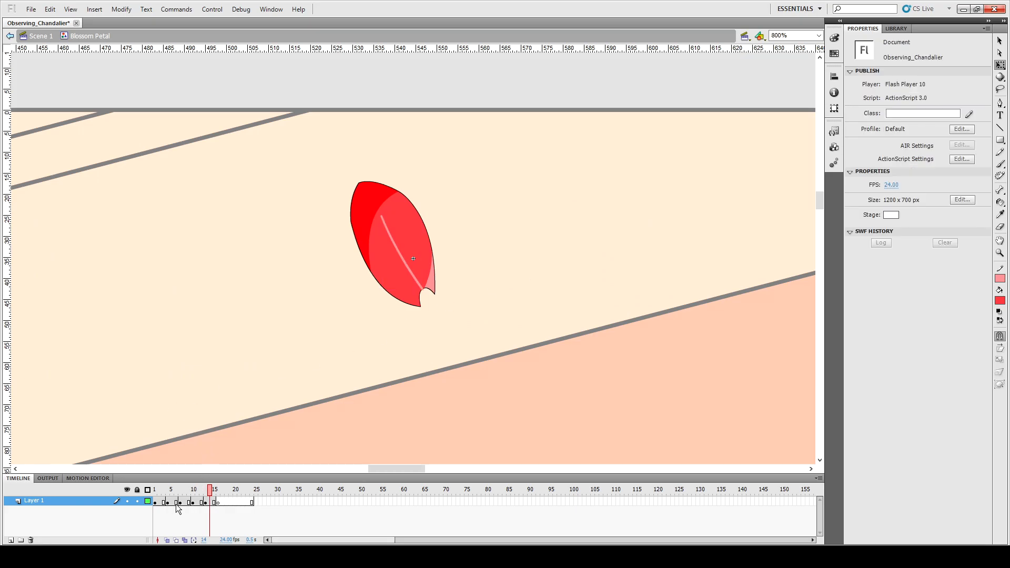
Step: On frame 5, draw a light pink line from the petal's notch toward its tip, bend it into a curve and extend its upper end
{"action": "left_click", "coordinate": [159, 502]}
{"action": "left_click", "coordinate": [215, 345]}
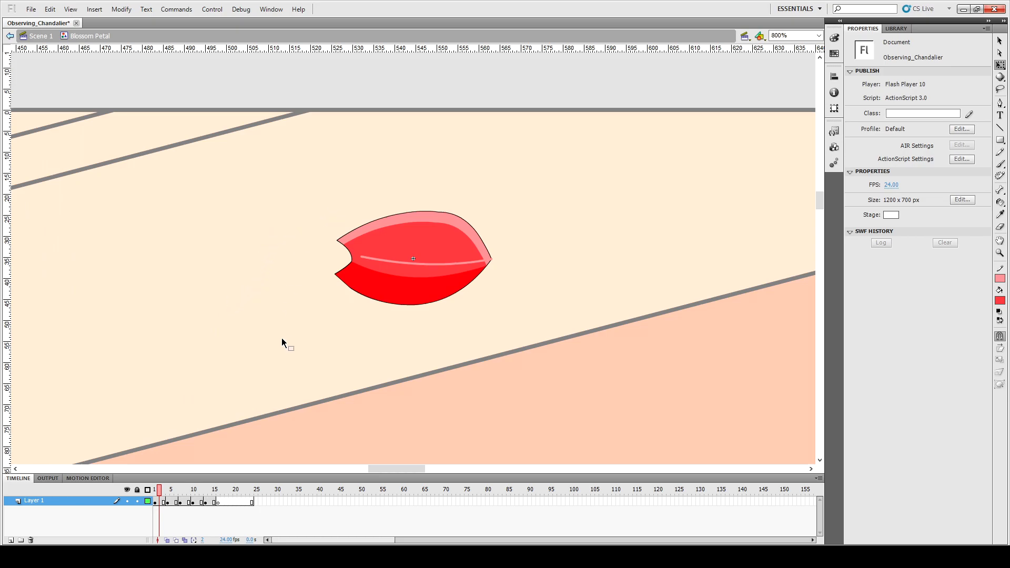
{"action": "left_click", "coordinate": [171, 502]}
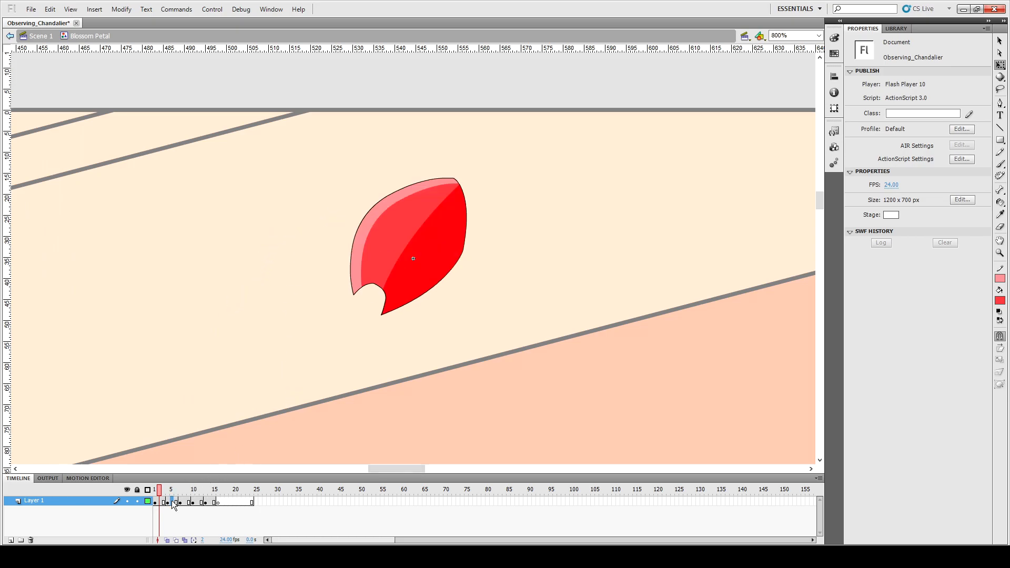
{"action": "left_click", "coordinate": [254, 341]}
{"action": "key", "text": "n"}
{"action": "mouse_move", "coordinate": [380, 287]}
{"action": "left_mouse_down"}
{"action": "mouse_move", "coordinate": [398, 229]}
{"action": "mouse_move", "coordinate": [432, 204]}
{"action": "mouse_move", "coordinate": [422, 206]}
{"action": "left_mouse_up"}
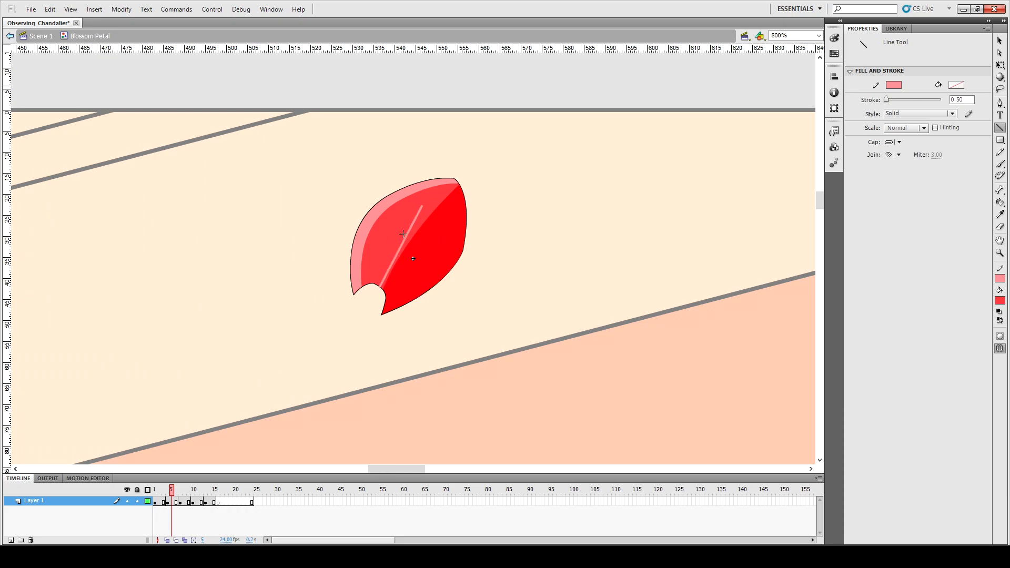
{"action": "key", "text": "v"}
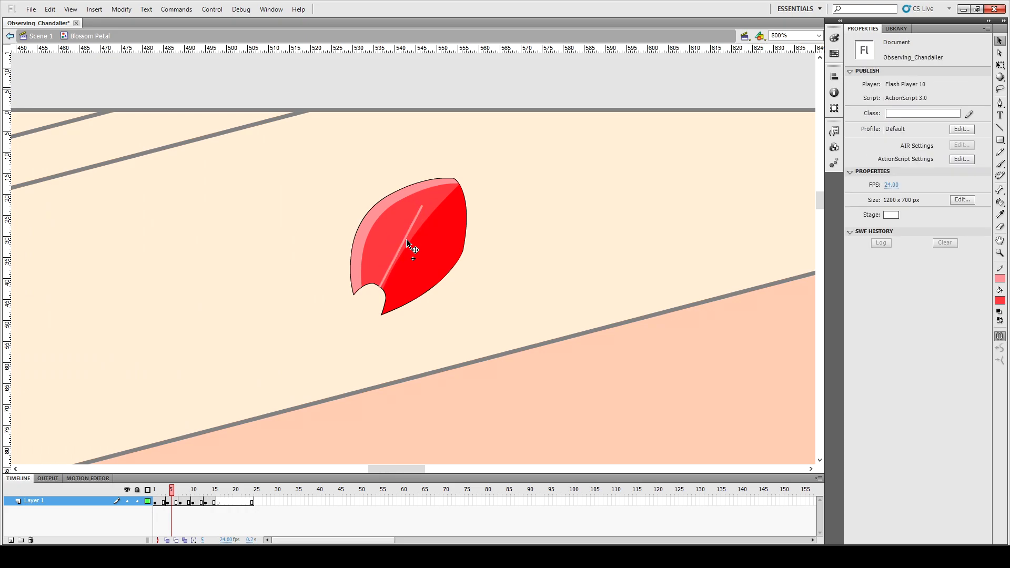
{"action": "left_click_drag", "start_coordinate": [405, 240], "coordinate": [401, 240]}
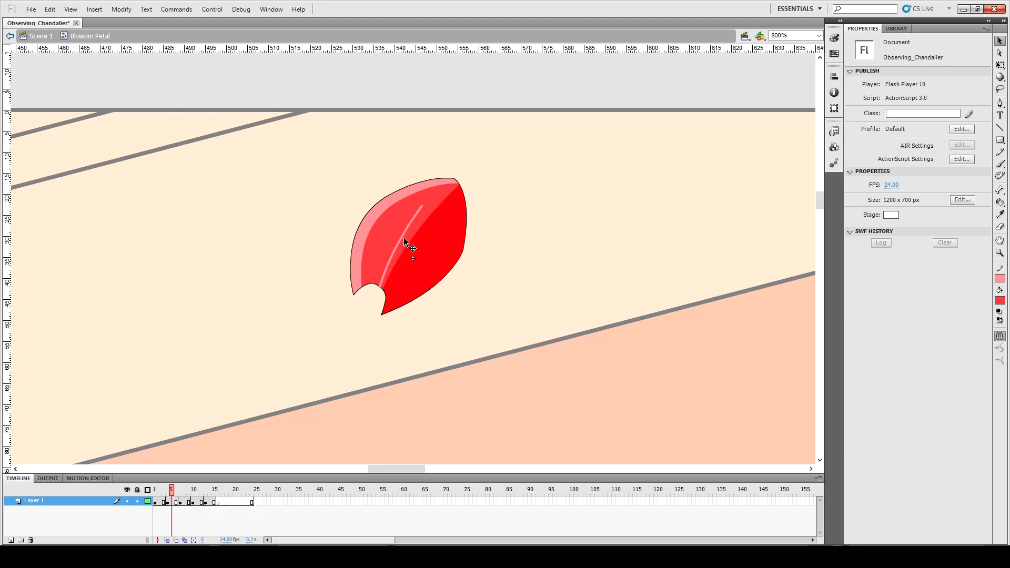
{"action": "left_click", "coordinate": [422, 206]}
{"action": "left_click_drag", "start_coordinate": [434, 205], "coordinate": [435, 205]}
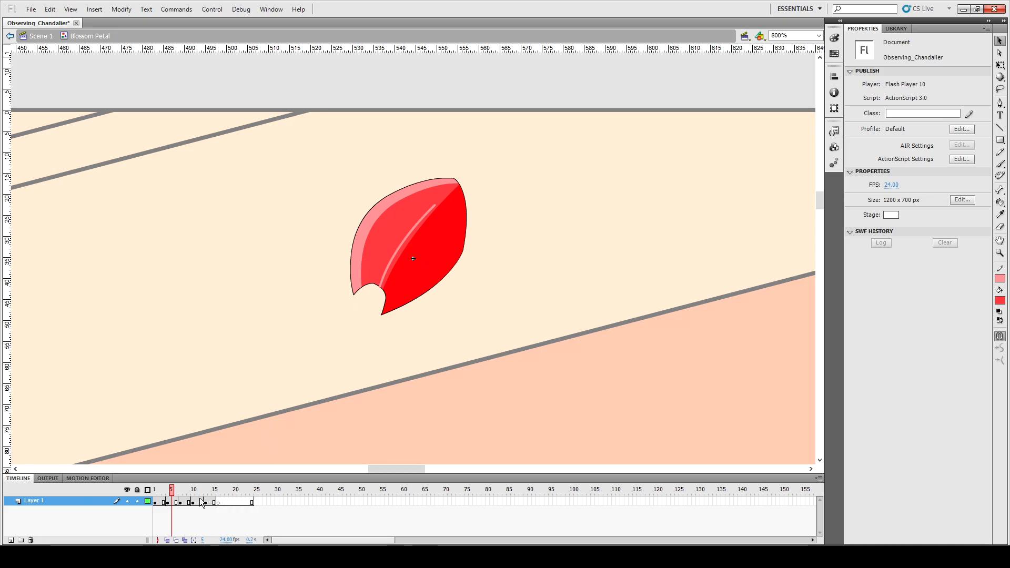
Step: On frame 8, draw a light pink vein upward from the narrow petal's notch, curve it and lengthen its upper end
{"action": "left_click", "coordinate": [185, 503]}
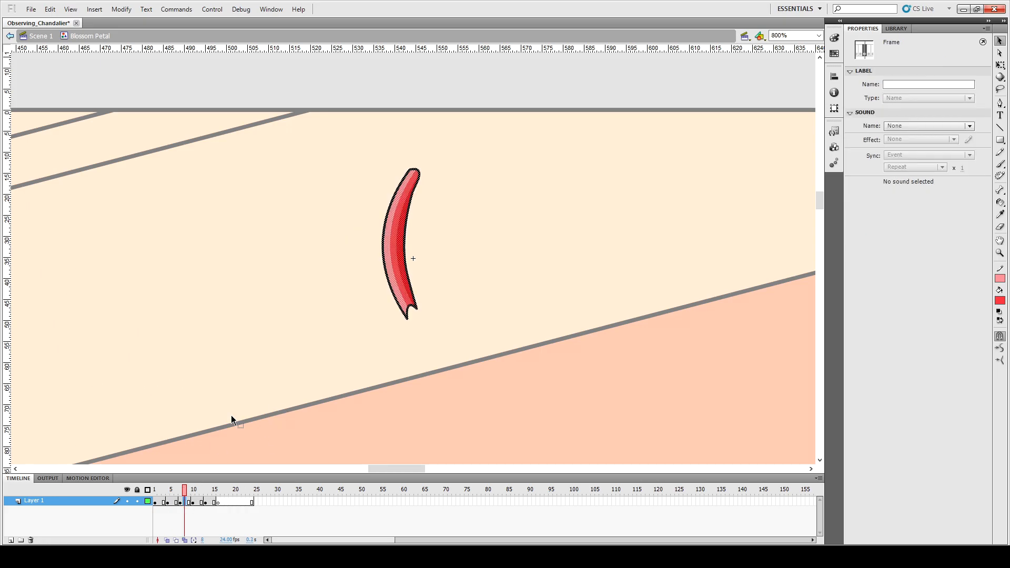
{"action": "left_click", "coordinate": [440, 286]}
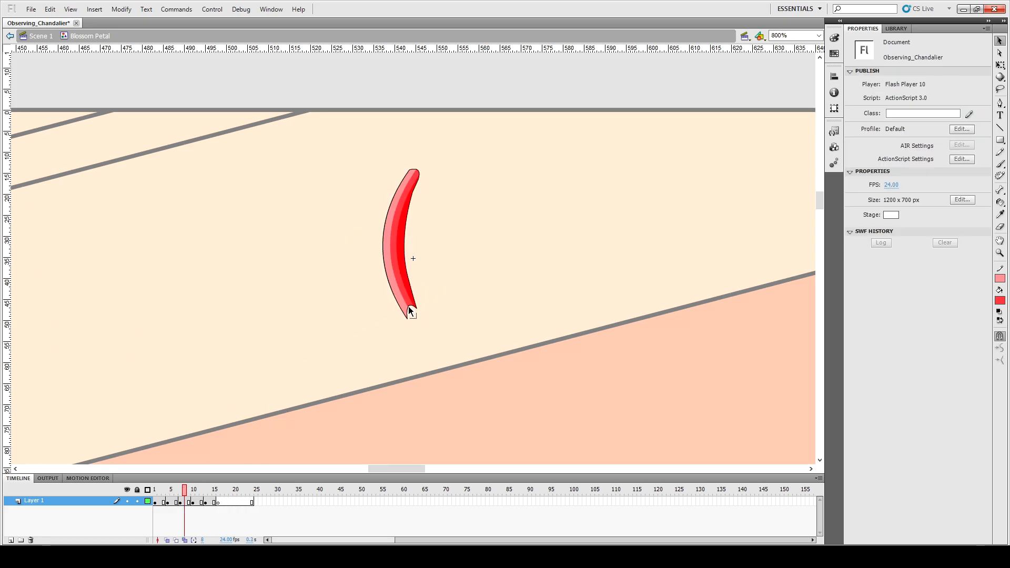
{"action": "key", "text": "ctrl+equal"}
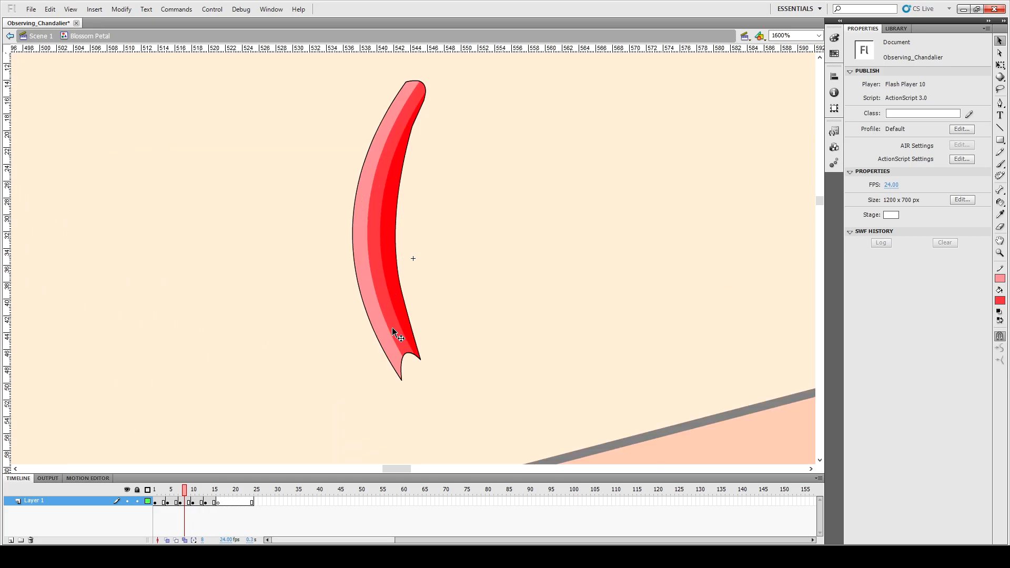
{"action": "key", "text": "n"}
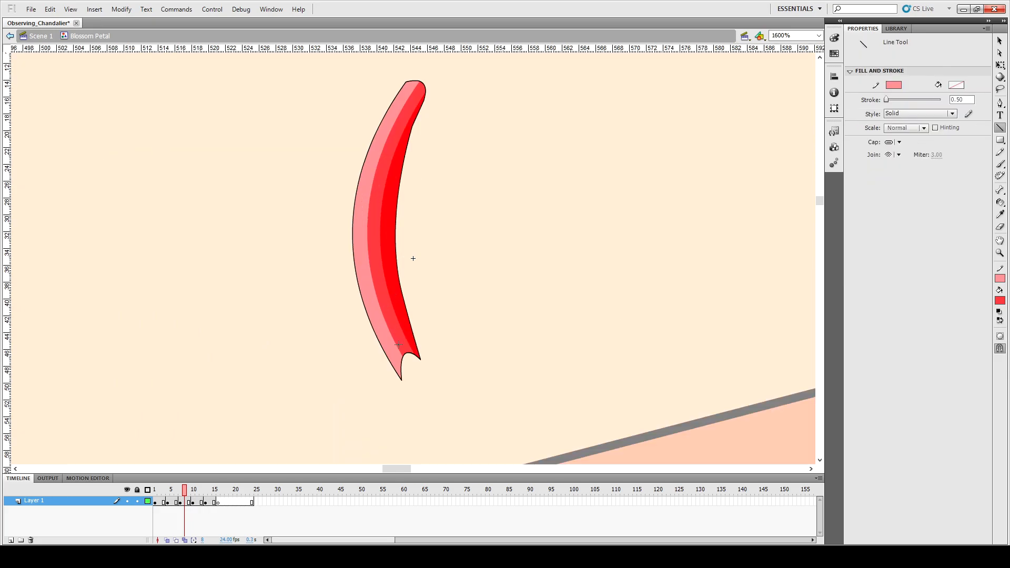
{"action": "left_click_drag", "start_coordinate": [407, 354], "coordinate": [375, 258]}
{"action": "key", "text": "v"}
{"action": "left_click_drag", "start_coordinate": [391, 303], "coordinate": [386, 303]}
{"action": "left_click_drag", "start_coordinate": [375, 259], "coordinate": [374, 225]}
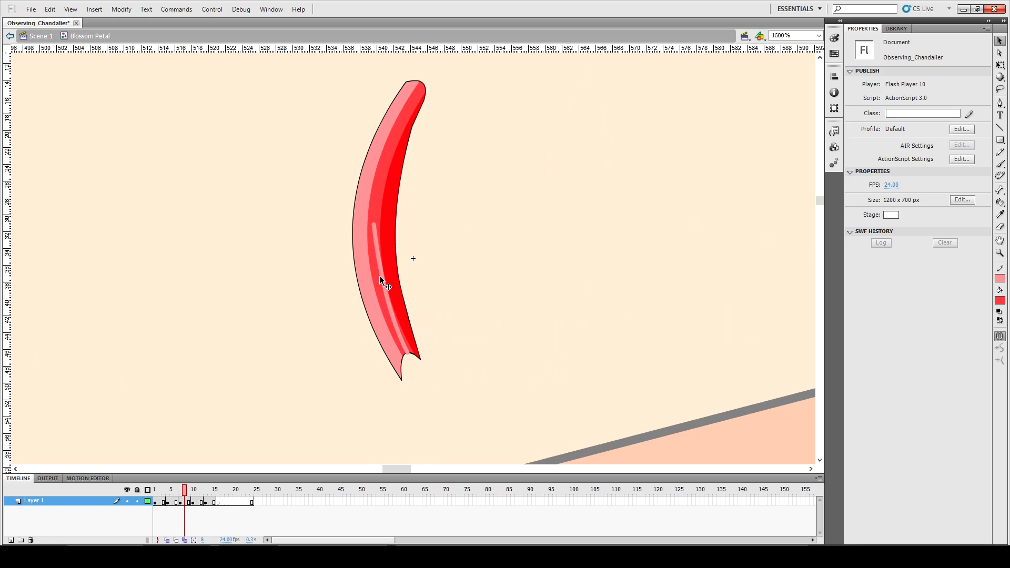
Step: Lengthen the frame 8 vein further up the petal and refine its bend to follow the petal's curve
{"action": "left_click_drag", "start_coordinate": [386, 297], "coordinate": [381, 296]}
{"action": "left_click_drag", "start_coordinate": [373, 223], "coordinate": [377, 202]}
{"action": "left_click_drag", "start_coordinate": [382, 283], "coordinate": [377, 282]}
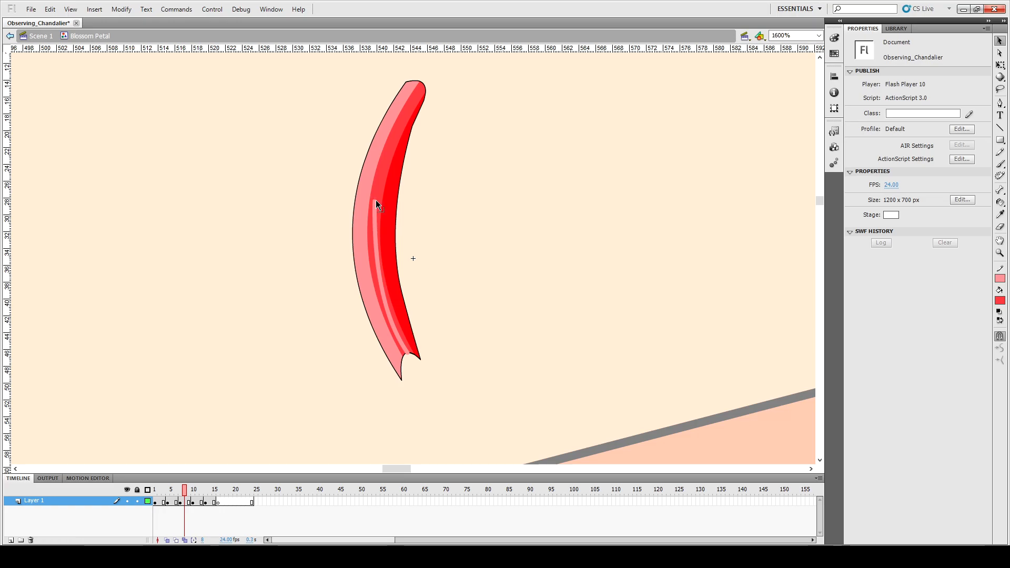
{"action": "left_click_drag", "start_coordinate": [375, 198], "coordinate": [377, 191]}
{"action": "left_click_drag", "start_coordinate": [380, 270], "coordinate": [378, 271]}
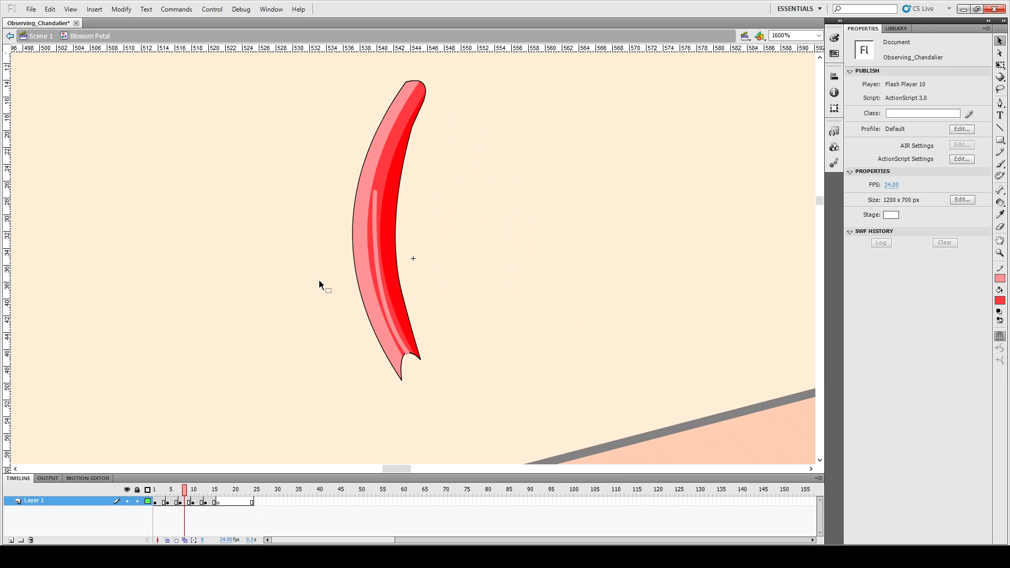
Step: On frame 11, draw a light pink vein from the petal's notch toward its tip and bend it slightly
{"action": "left_click", "coordinate": [197, 501]}
{"action": "left_click", "coordinate": [251, 386]}
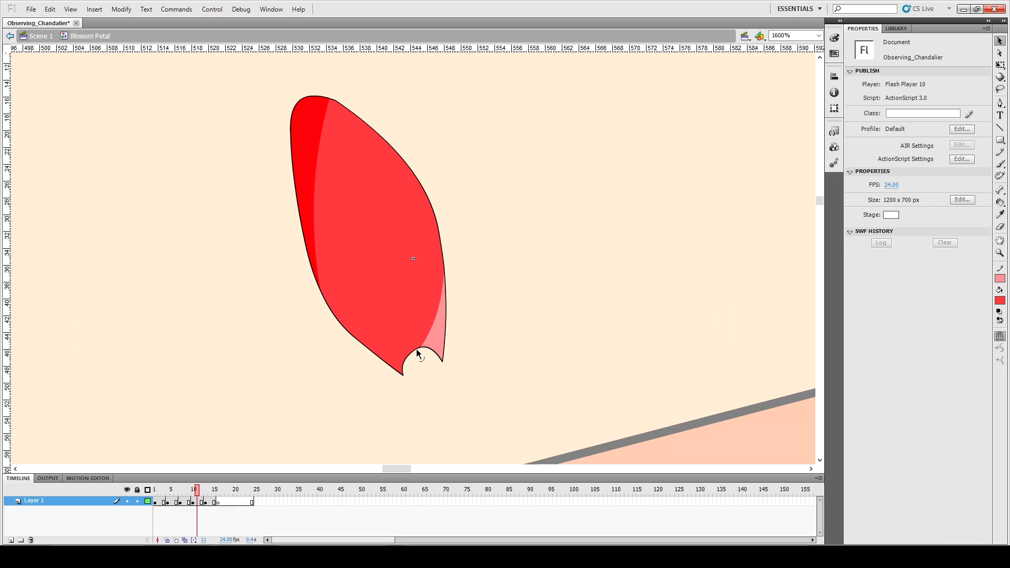
{"action": "key", "text": "n"}
{"action": "mouse_move", "coordinate": [417, 348]}
{"action": "left_mouse_down"}
{"action": "mouse_move", "coordinate": [374, 289]}
{"action": "mouse_move", "coordinate": [347, 183]}
{"action": "left_mouse_up"}
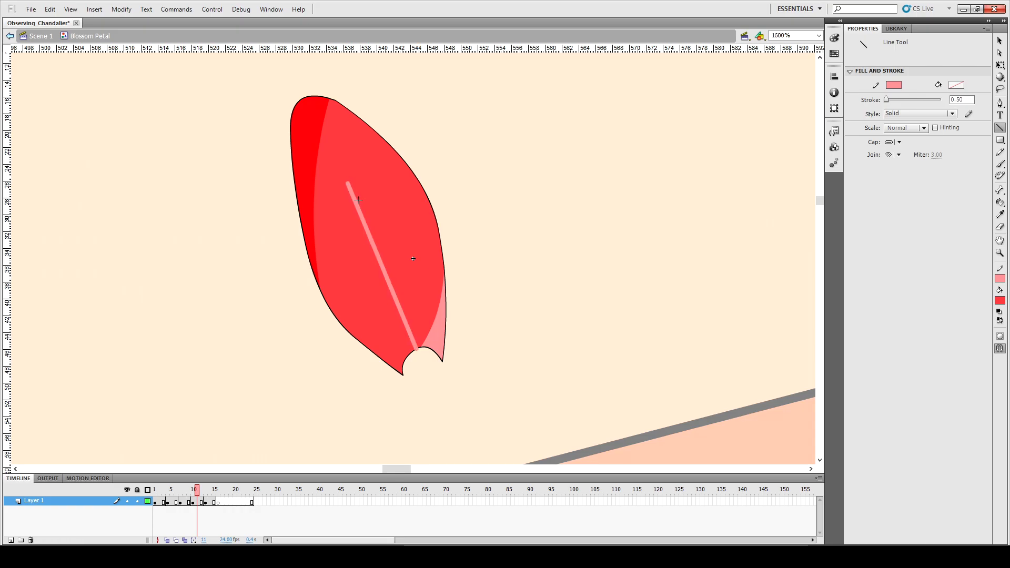
{"action": "key", "text": "v"}
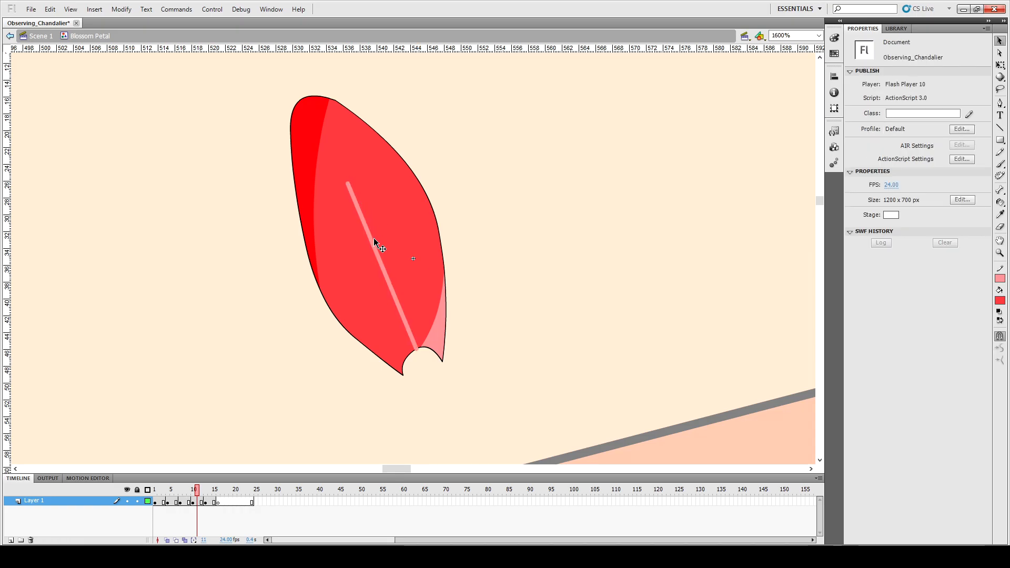
{"action": "left_click_drag", "start_coordinate": [377, 254], "coordinate": [373, 254]}
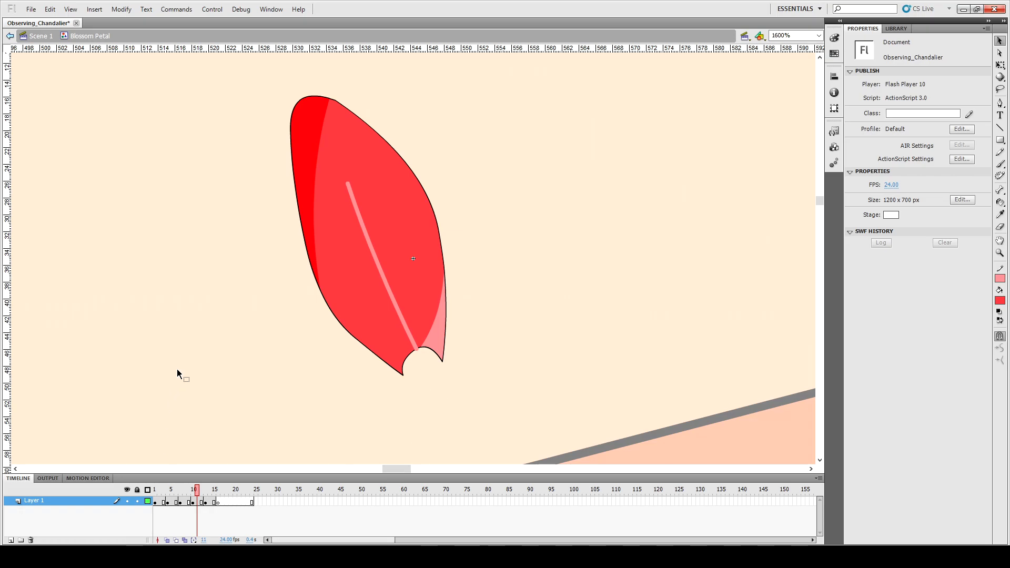
Step: Add a keyframe holding the petal on frame 2 and an empty keyframe on frame 3 of Layer 1
{"action": "left_click", "coordinate": [159, 502]}
{"action": "left_click", "coordinate": [188, 412]}
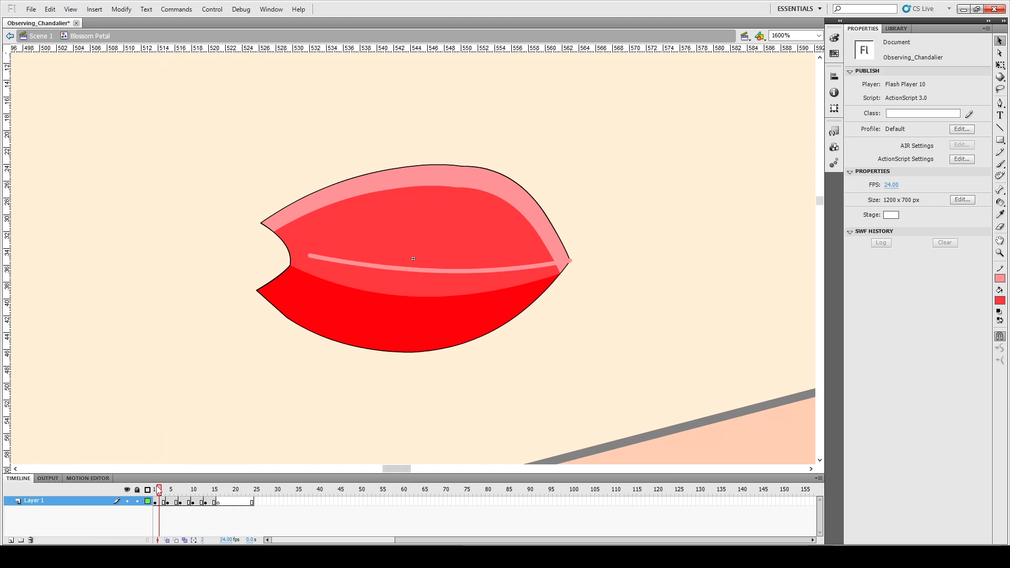
{"action": "left_click", "coordinate": [159, 503]}
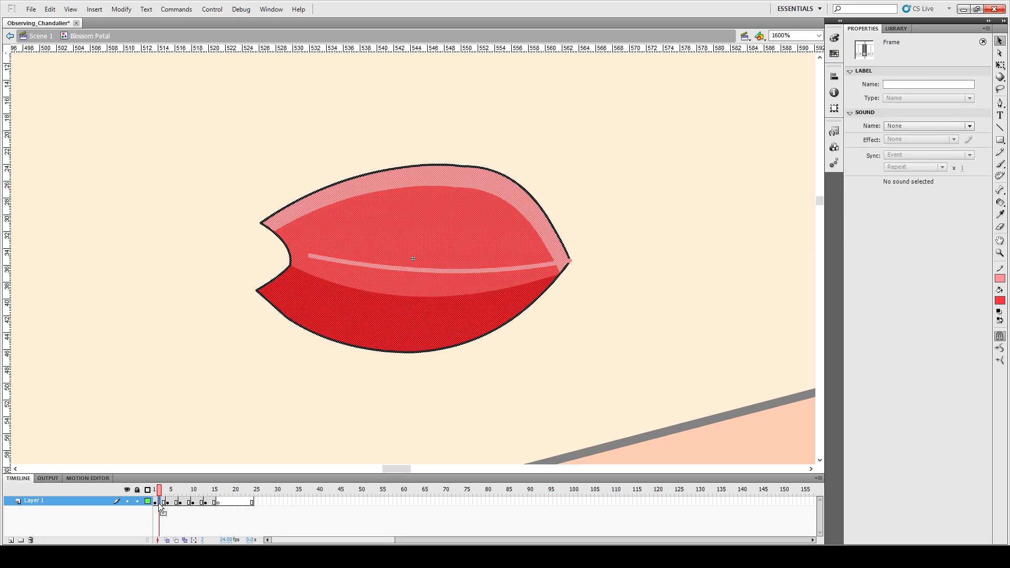
{"action": "left_click", "coordinate": [163, 503]}
{"action": "left_click", "coordinate": [159, 503]}
{"action": "left_click", "coordinate": [163, 503]}
{"action": "key", "text": "Delete"}
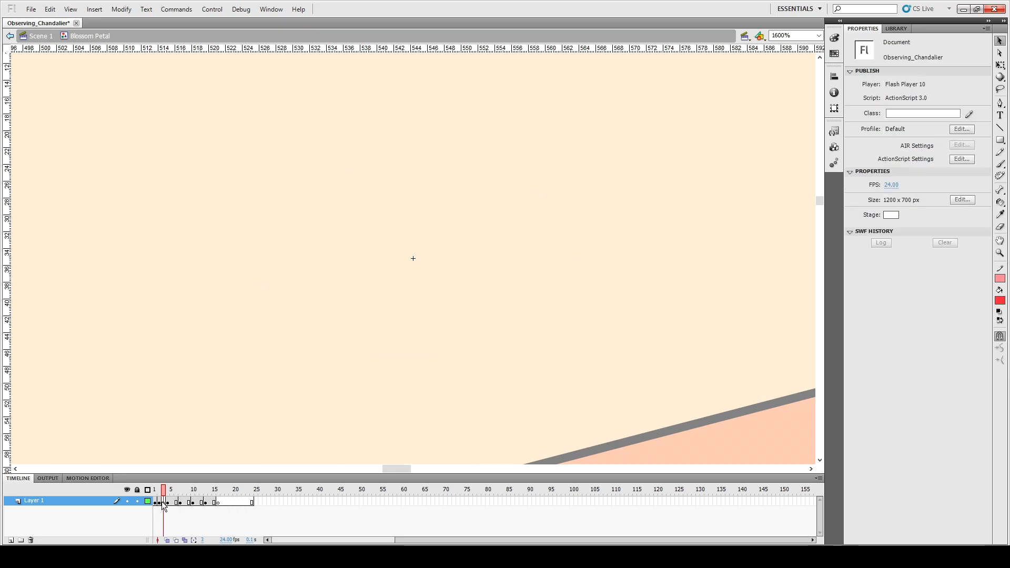
Step: Turn on onion skinning around frame 2 to show the neighbouring petal drawings
{"action": "left_click", "coordinate": [159, 502]}
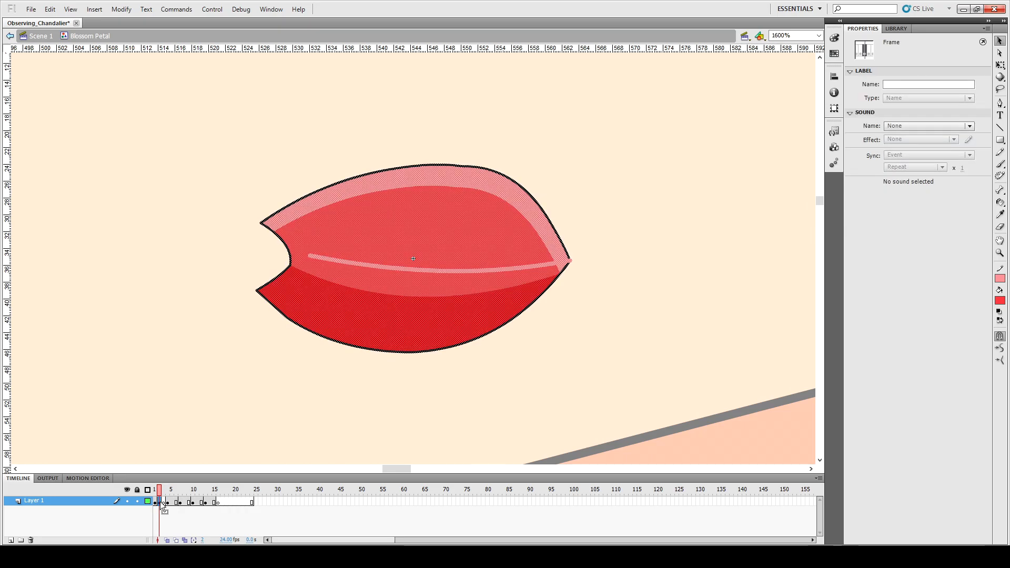
{"action": "left_click", "coordinate": [166, 540]}
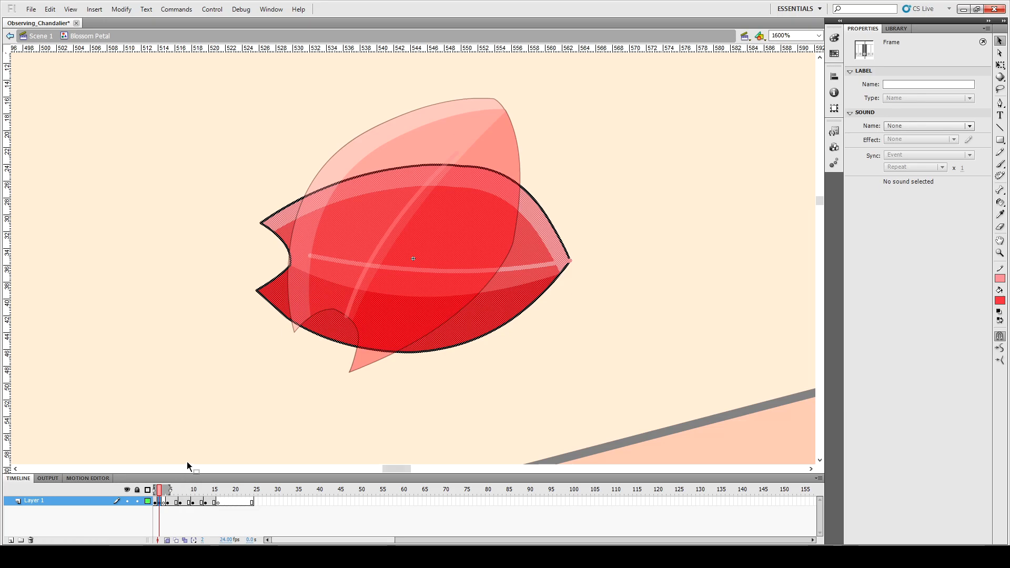
{"action": "left_click", "coordinate": [197, 416]}
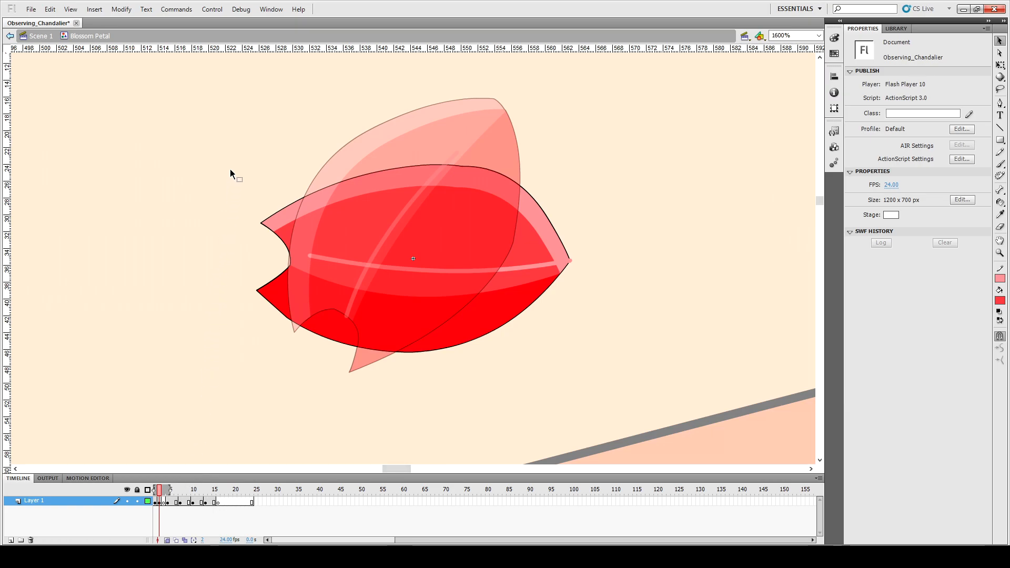
Step: Rotate the whole frame 2 petal counterclockwise toward the next drawing with Free Transform and nudge it slightly upward
{"action": "mouse_move", "coordinate": [222, 143]}
{"action": "left_mouse_down"}
{"action": "mouse_move", "coordinate": [471, 410]}
{"action": "mouse_move", "coordinate": [610, 397]}
{"action": "left_mouse_up"}
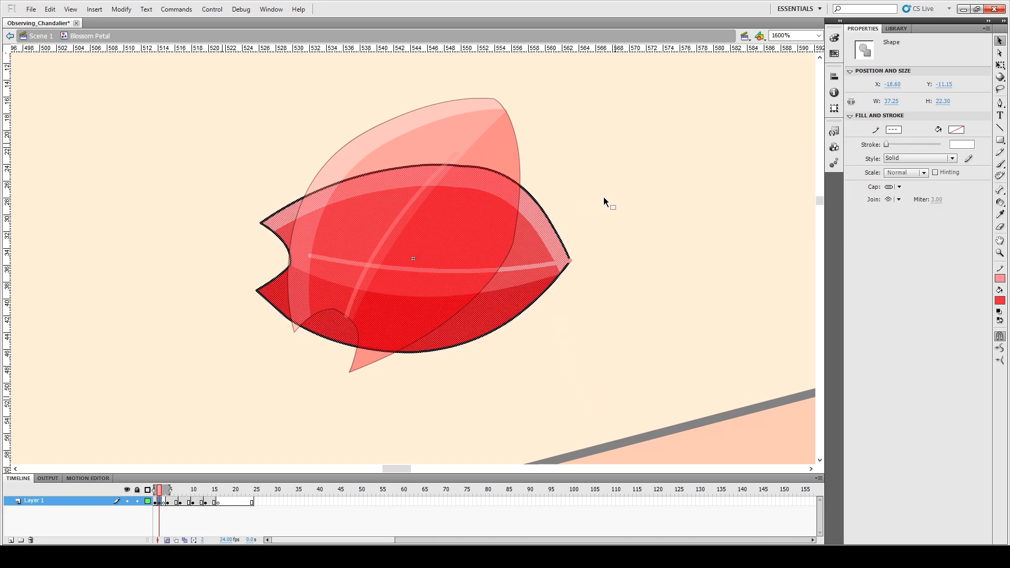
{"action": "key", "text": "q"}
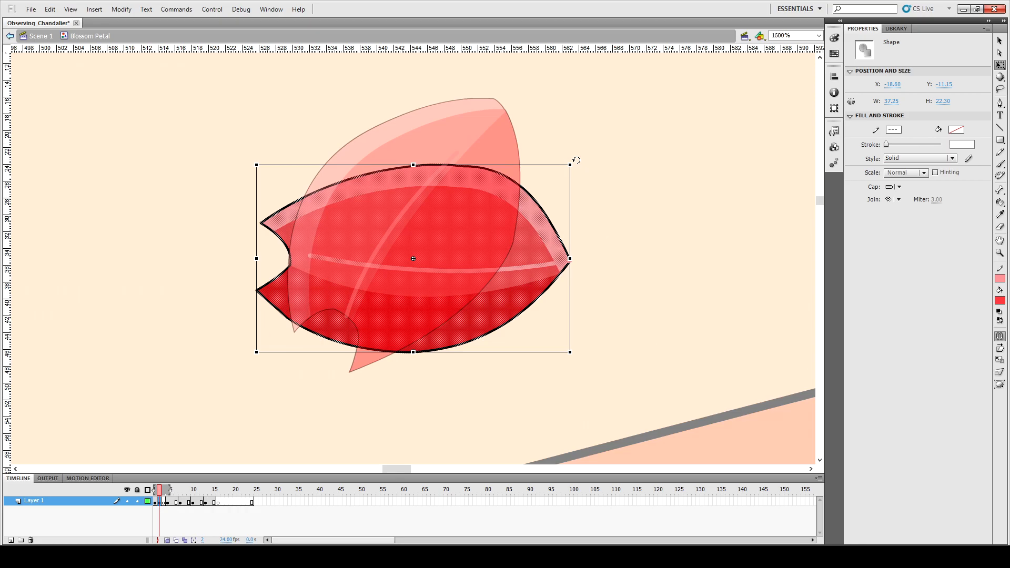
{"action": "left_click_drag", "start_coordinate": [575, 158], "coordinate": [555, 96]}
{"action": "key", "text": "Up"}
{"action": "key", "text": "Up"}
{"action": "key", "text": "Up"}
{"action": "key", "text": "Up"}
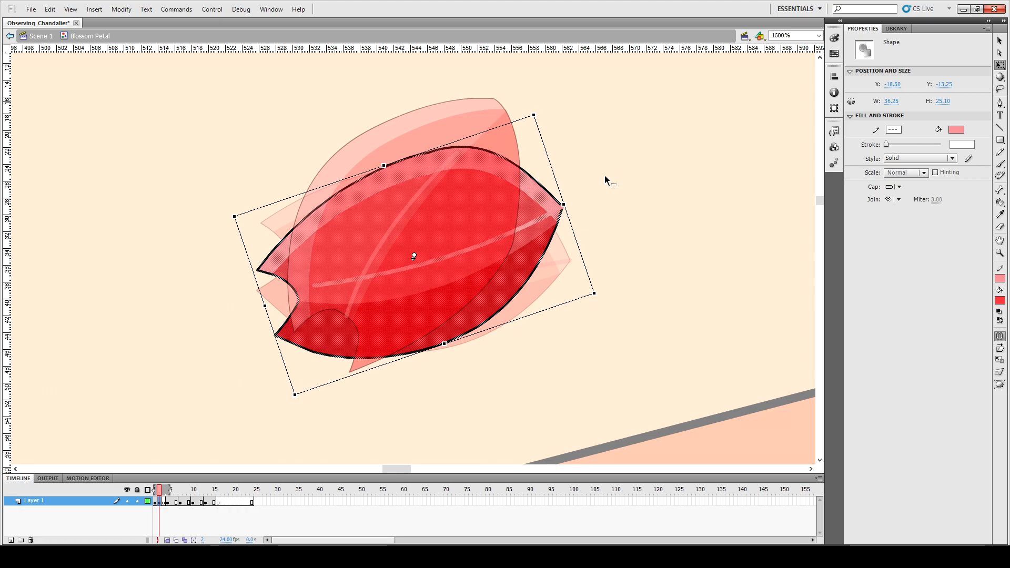
{"action": "left_click", "coordinate": [605, 178]}
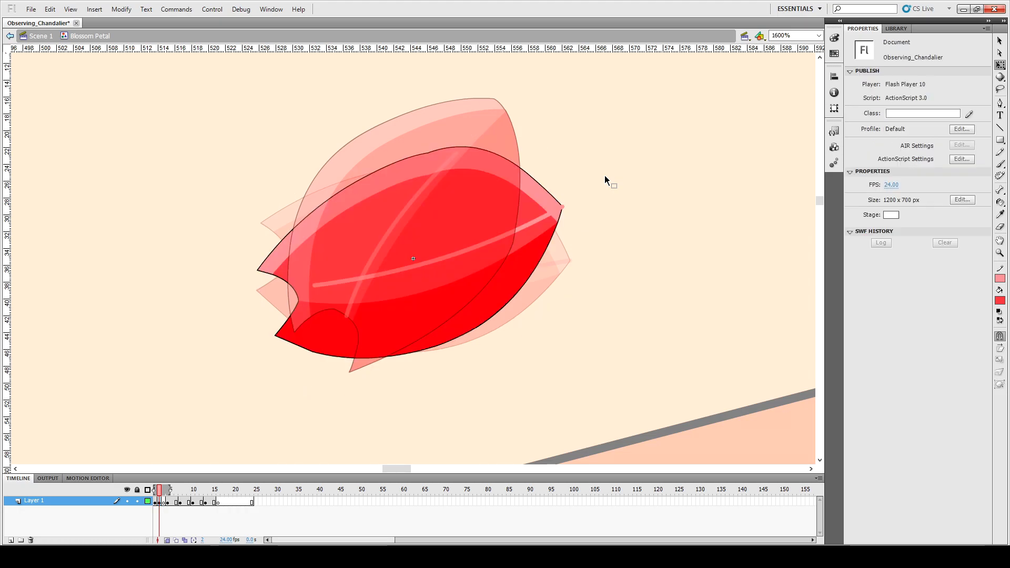
Step: Copy the rotated petal from frame 2 into the same place on frame 3
{"action": "left_click", "coordinate": [159, 503]}
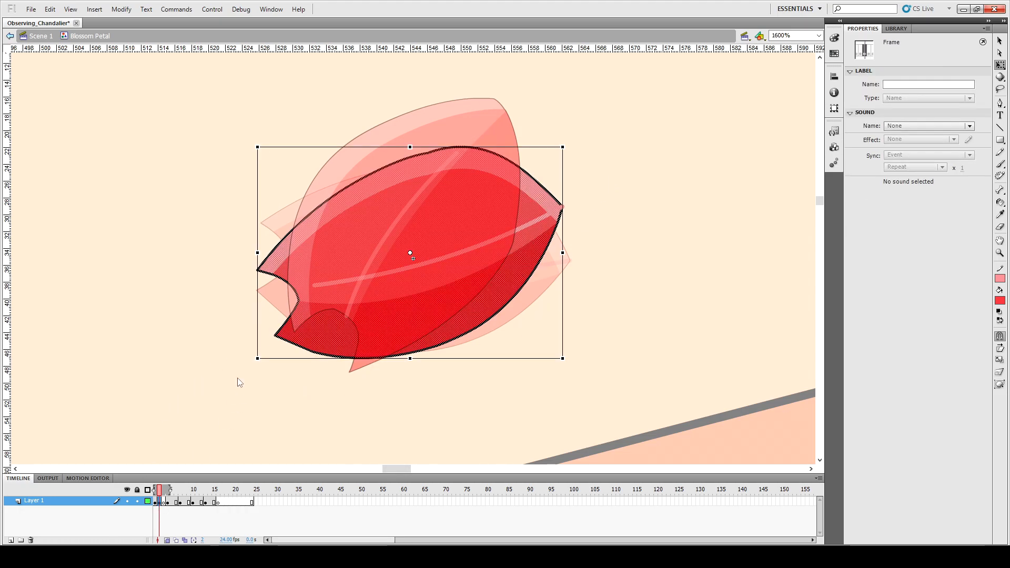
{"action": "left_click", "coordinate": [164, 503]}
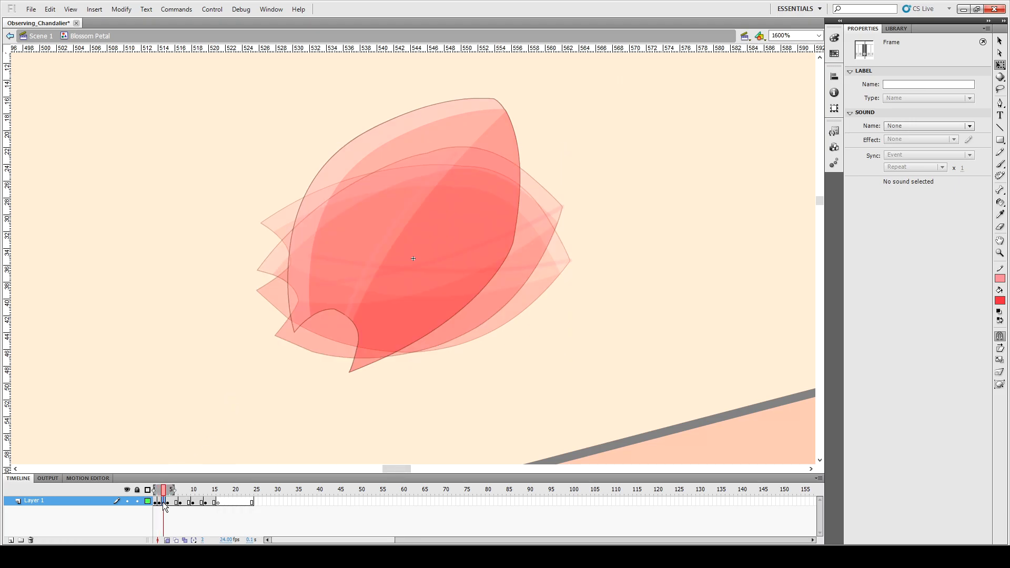
{"action": "key", "text": "ctrl+a"}
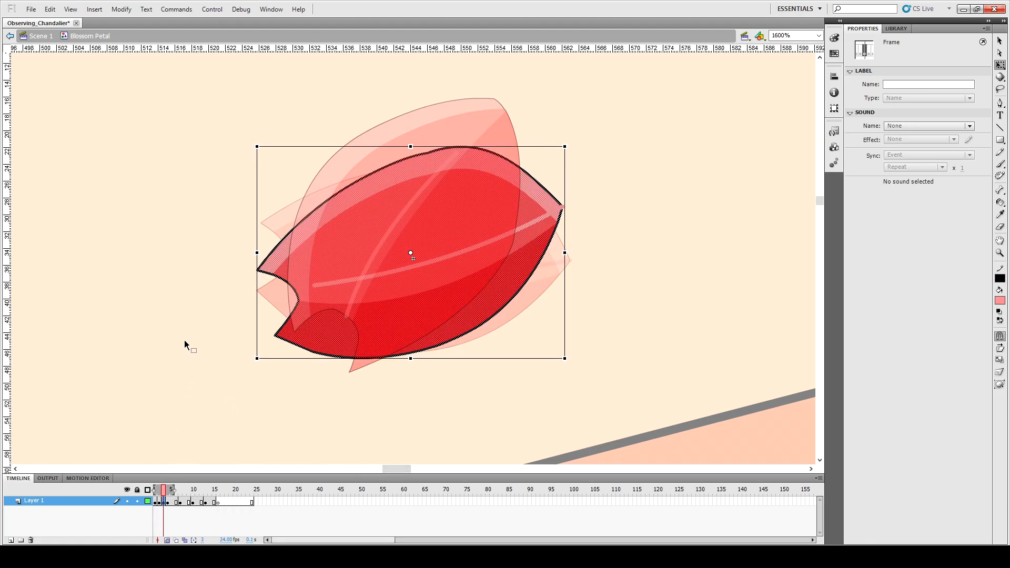
{"action": "left_click", "coordinate": [184, 341]}
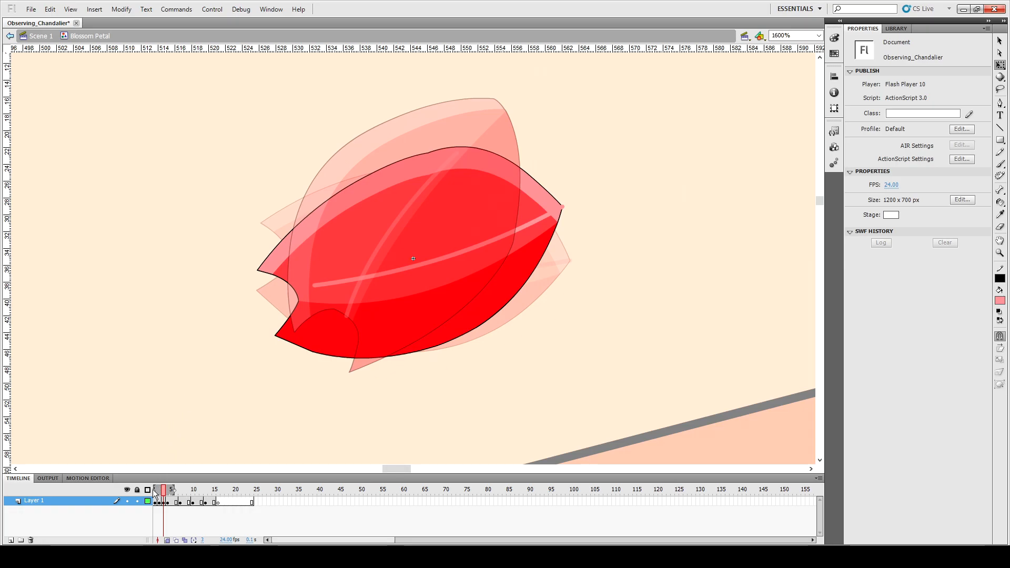
Step: Start the onion skin range at frame 2, then rotate the frame 3 petal further counterclockwise and nudge it up about 1.5 px
{"action": "left_click_drag", "start_coordinate": [153, 491], "coordinate": [158, 491]}
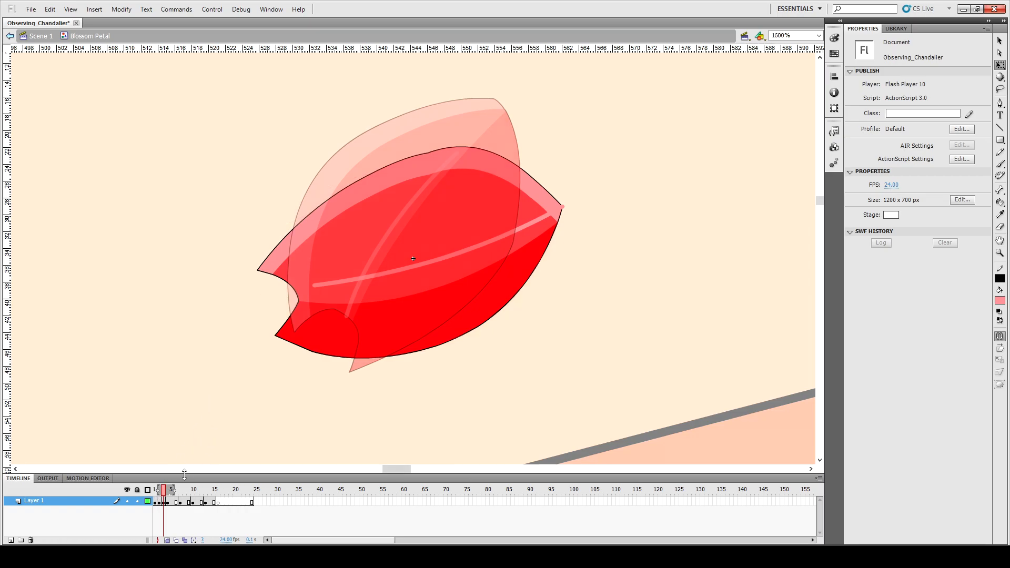
{"action": "left_click", "coordinate": [163, 502]}
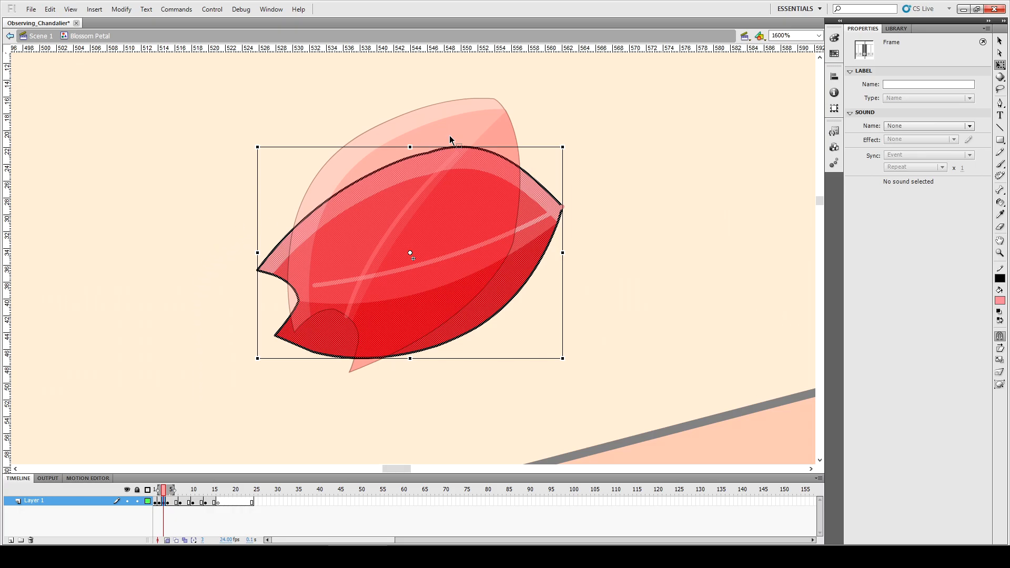
{"action": "left_click_drag", "start_coordinate": [566, 143], "coordinate": [542, 105]}
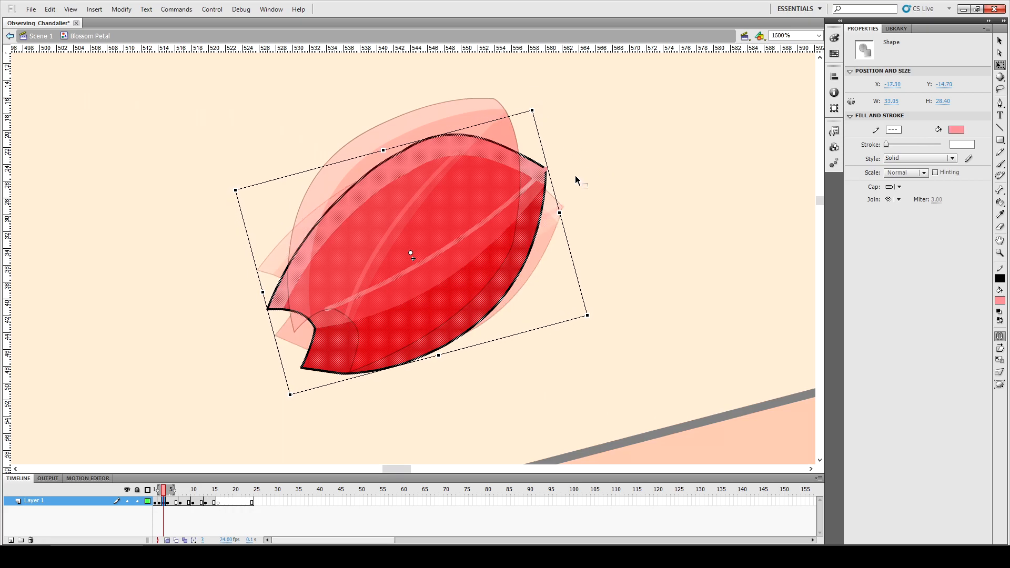
{"action": "key", "text": "Up"}
{"action": "key", "text": "Up"}
{"action": "key", "text": "Up"}
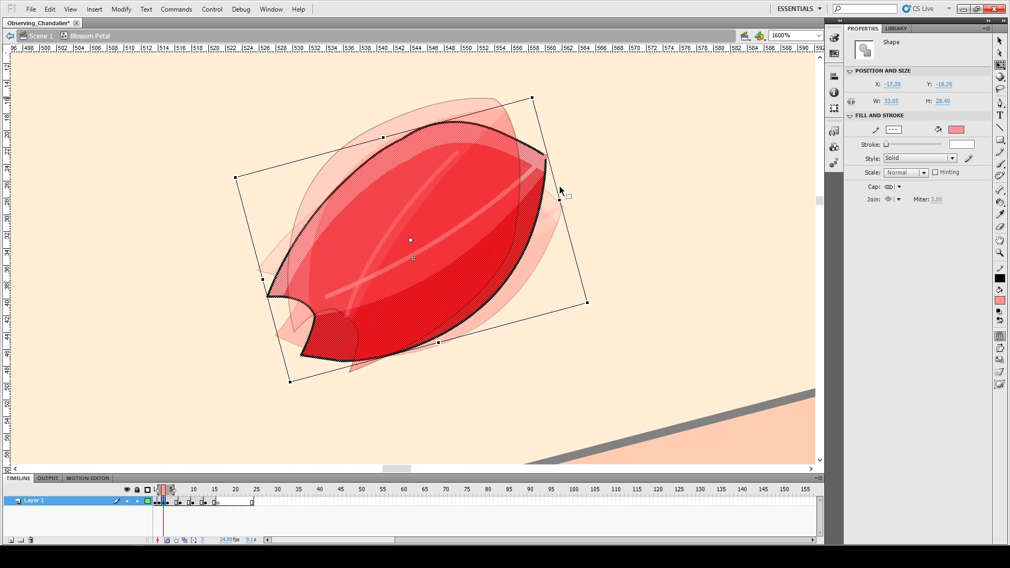
Step: Turn off onion skinning and play the petal animation from frame 1 to check the rotated in-betweens
{"action": "left_click", "coordinate": [619, 182]}
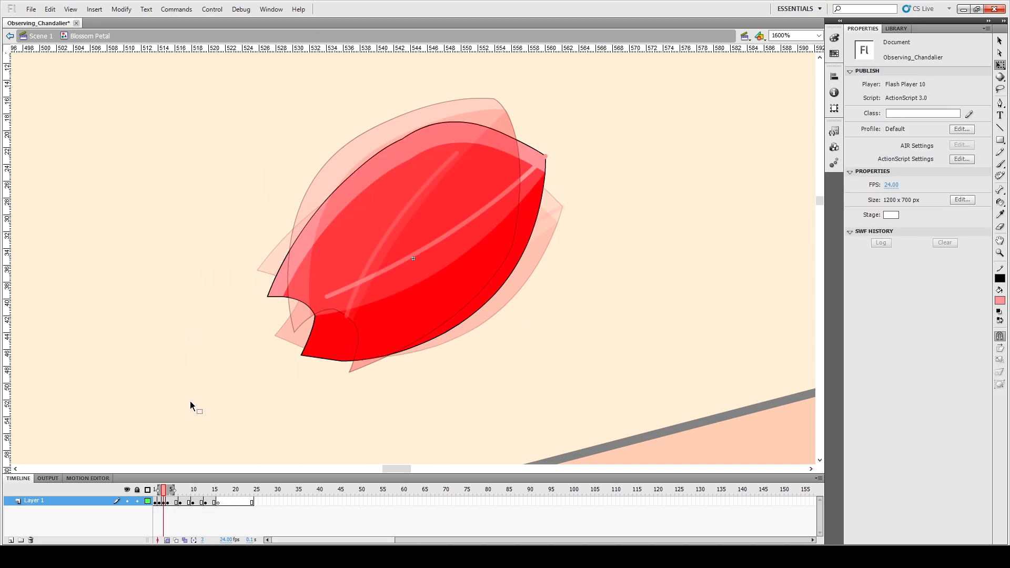
{"action": "left_click", "coordinate": [168, 540]}
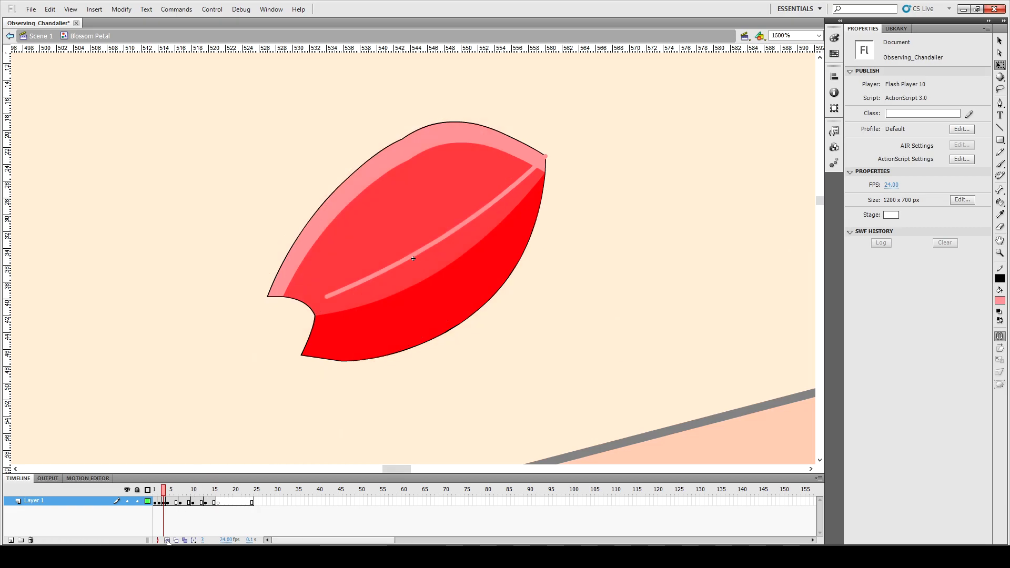
{"action": "left_click", "coordinate": [158, 492]}
{"action": "key", "text": "Return"}
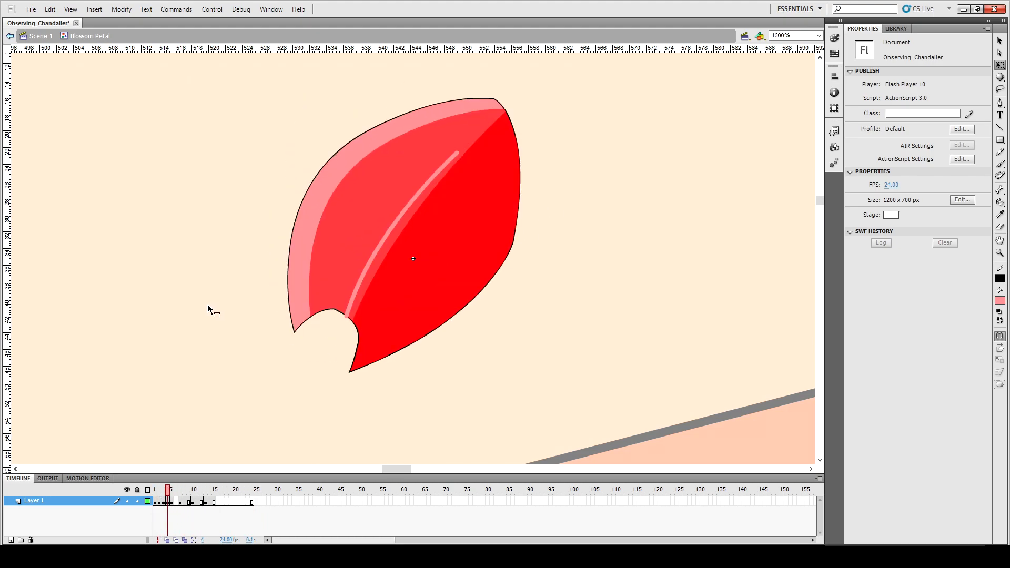
{"action": "left_click", "coordinate": [155, 490]}
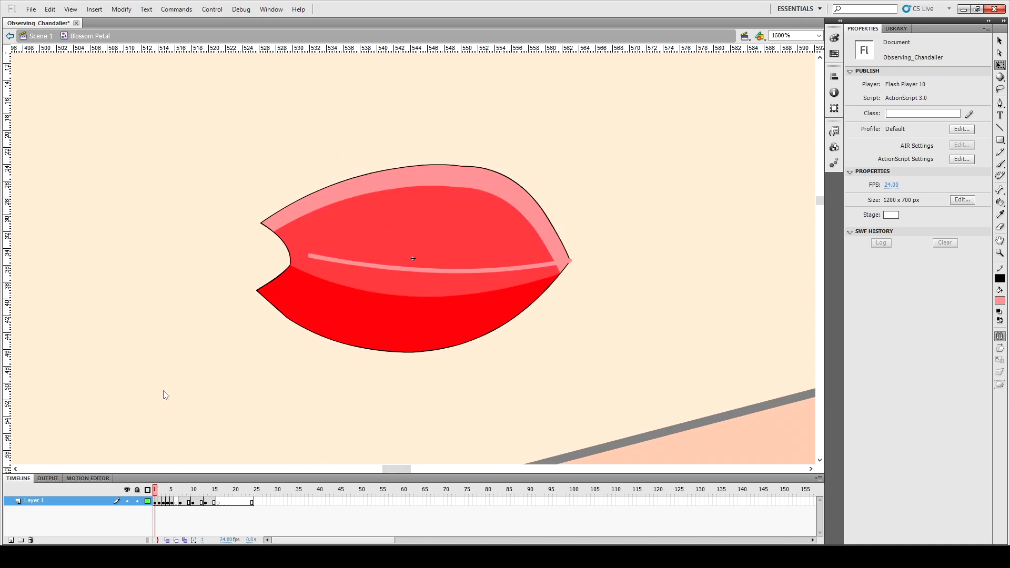
{"action": "key", "text": "Return"}
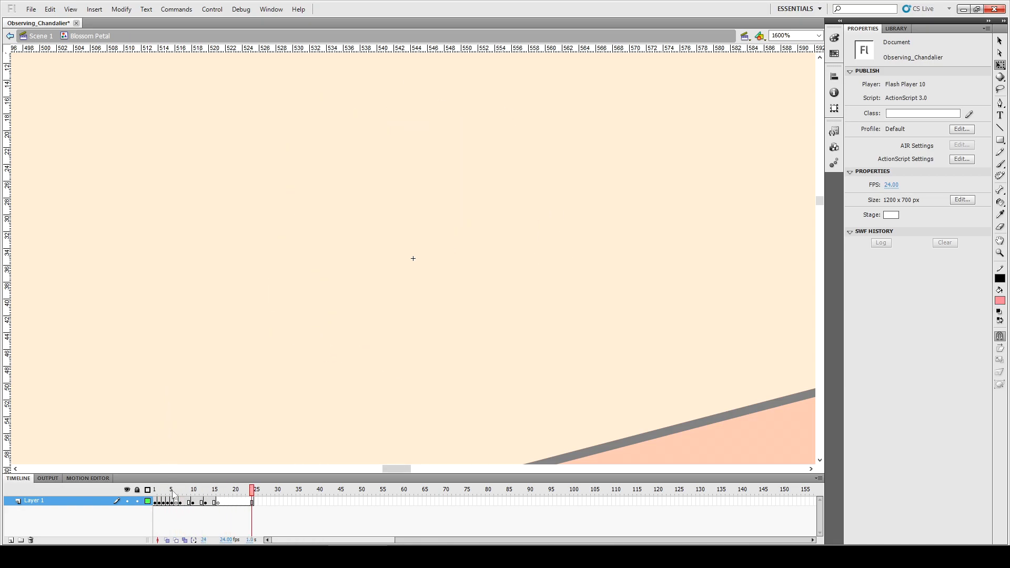
Step: Turn on onion skinning around frame 5 and set the timeline frame size to Medium
{"action": "left_click", "coordinate": [172, 490]}
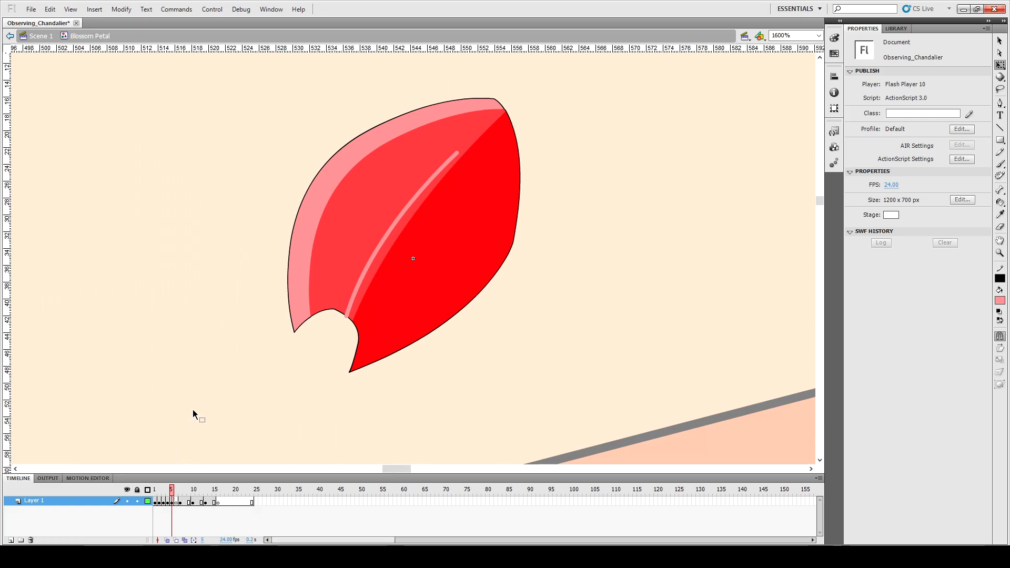
{"action": "left_click", "coordinate": [168, 503]}
{"action": "left_click", "coordinate": [173, 502]}
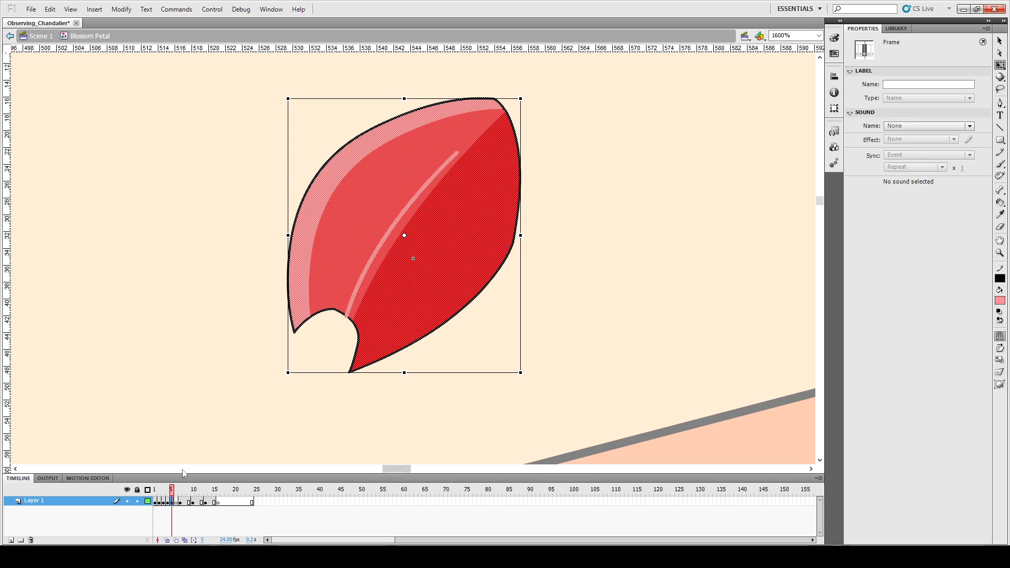
{"action": "left_click", "coordinate": [167, 540]}
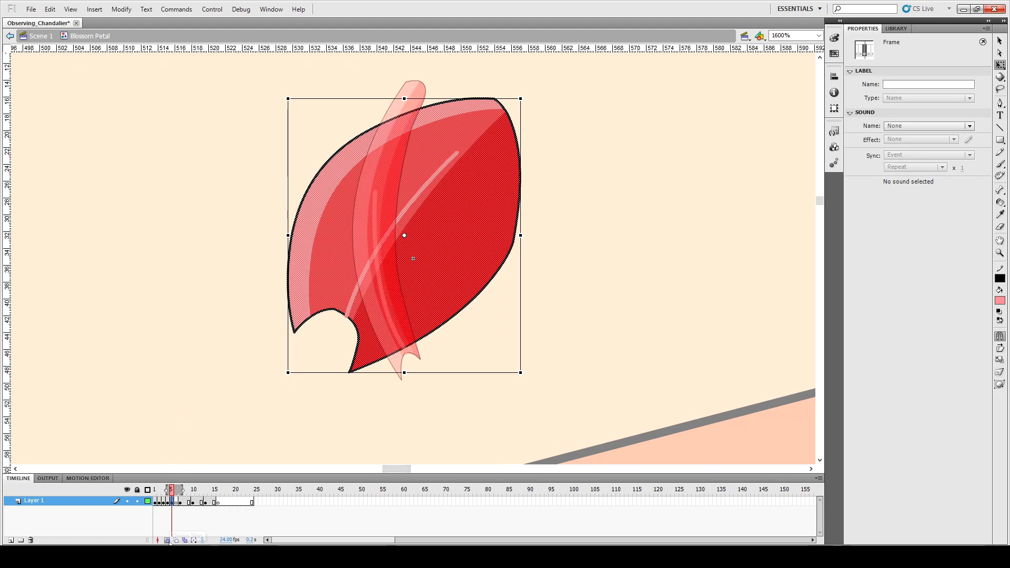
{"action": "left_click", "coordinate": [232, 371]}
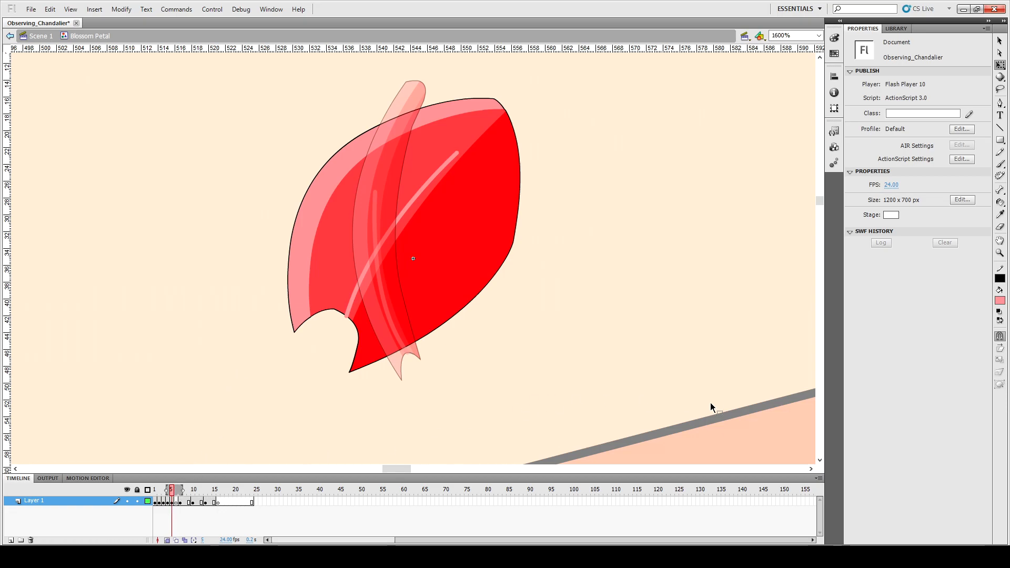
{"action": "left_click", "coordinate": [819, 479]}
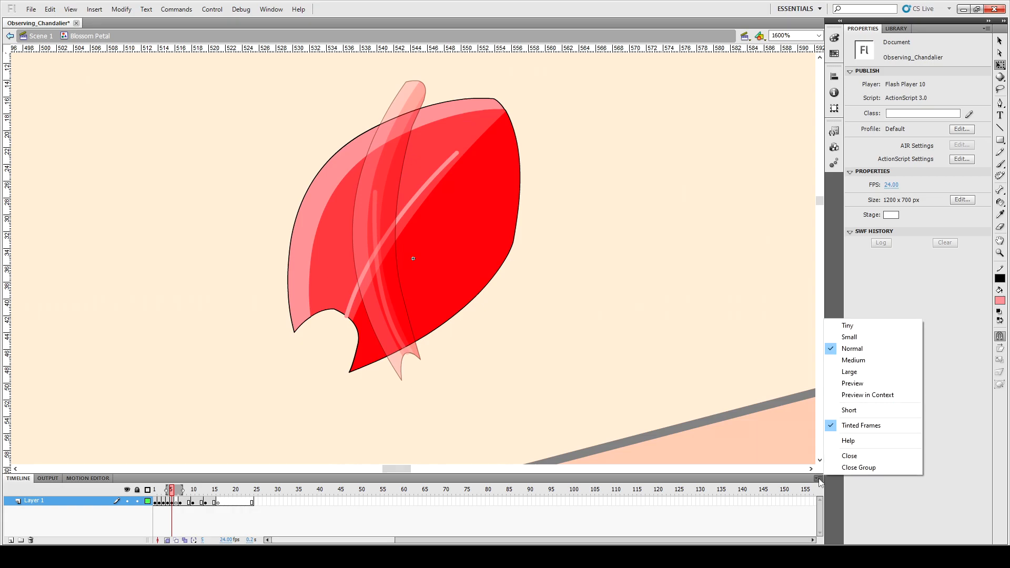
{"action": "left_click", "coordinate": [850, 361]}
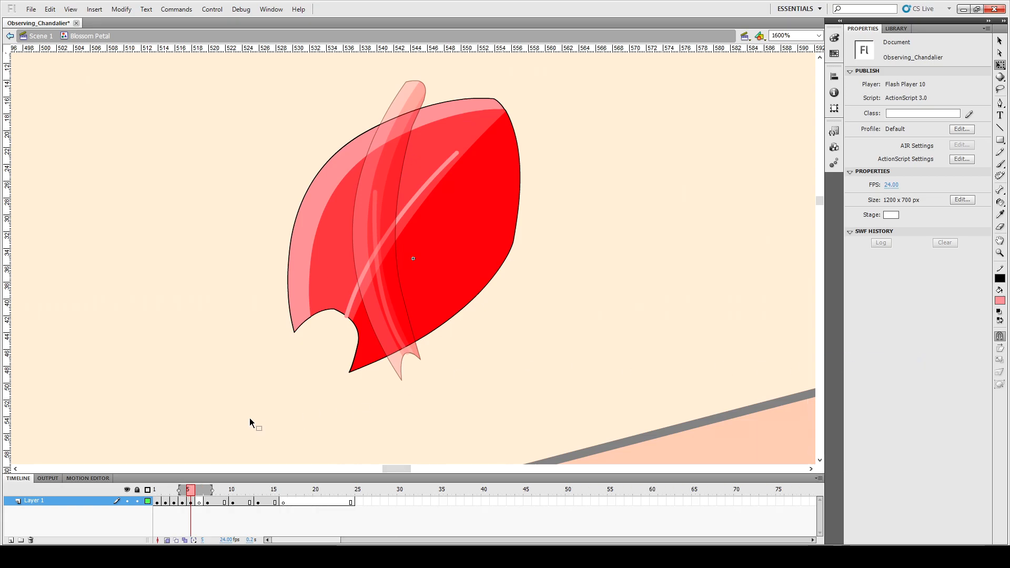
Step: Rotate the whole frame 5 petal slightly counterclockwise toward the next drawing and nudge it up about 0.25 px
{"action": "left_click", "coordinate": [189, 500]}
{"action": "left_click", "coordinate": [198, 384]}
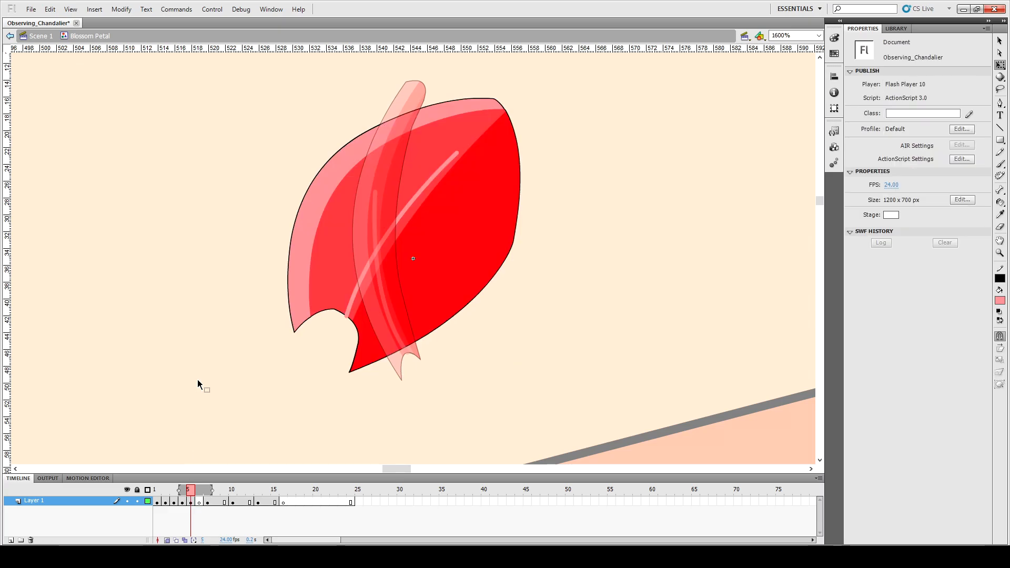
{"action": "left_click", "coordinate": [191, 501]}
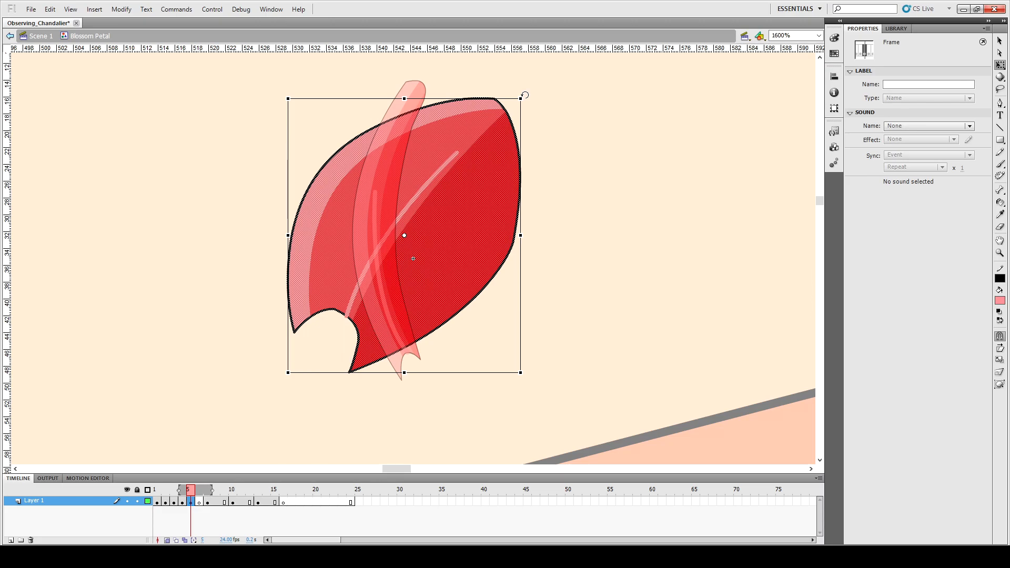
{"action": "left_click_drag", "start_coordinate": [525, 95], "coordinate": [504, 79]}
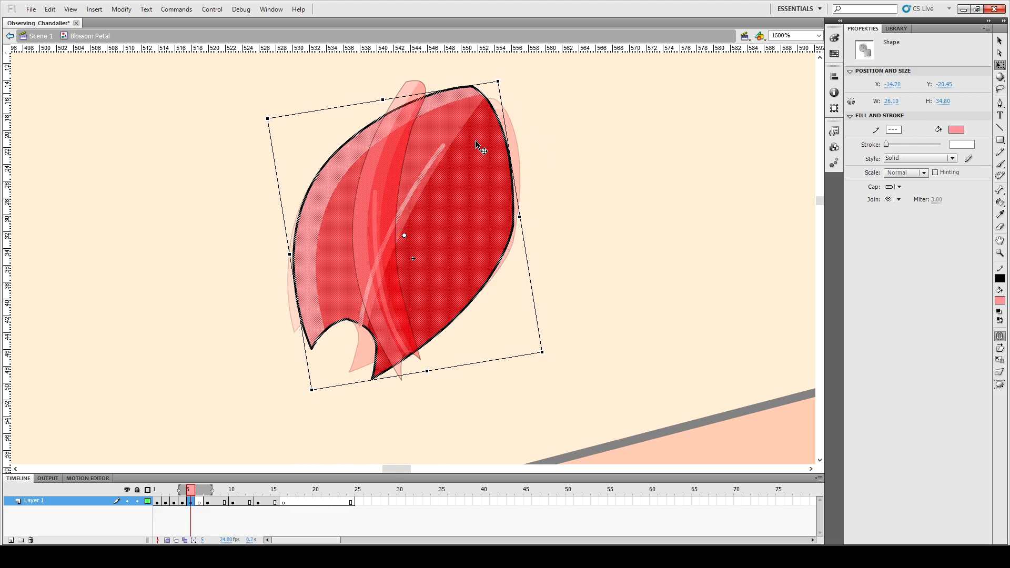
{"action": "key", "text": "Up"}
{"action": "key", "text": "Up"}
{"action": "key", "text": "Up"}
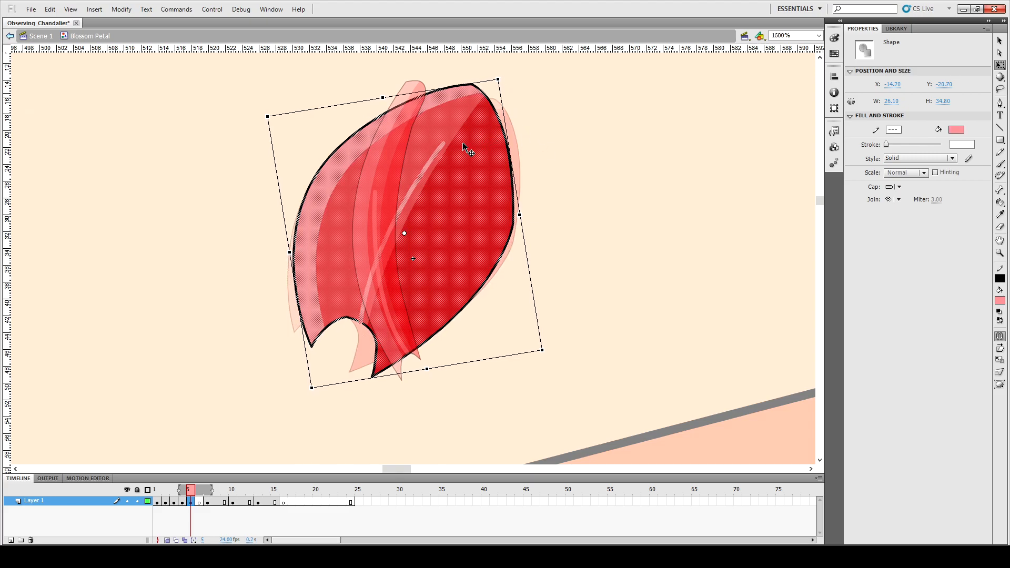
Step: Copy the rotated frame 5 petal in place onto frame 6, then rotate it further counterclockwise and nudge it slightly upward
{"action": "left_click", "coordinate": [199, 503]}
{"action": "key", "text": "ctrl+shift+v"}
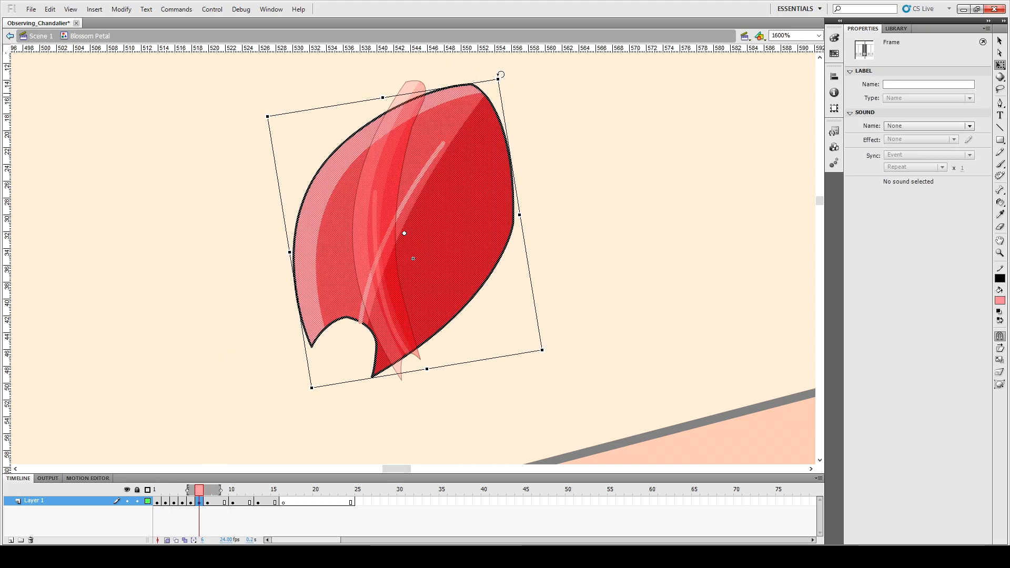
{"action": "left_click_drag", "start_coordinate": [501, 75], "coordinate": [468, 48]}
{"action": "key", "text": "Up"}
{"action": "key", "text": "Up"}
{"action": "key", "text": "Up"}
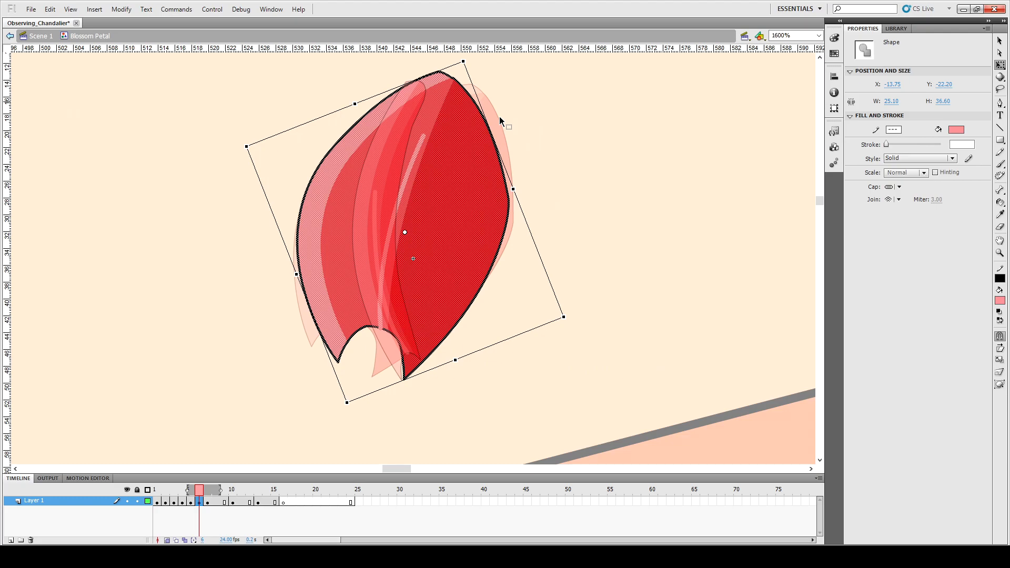
{"action": "left_click", "coordinate": [536, 122]}
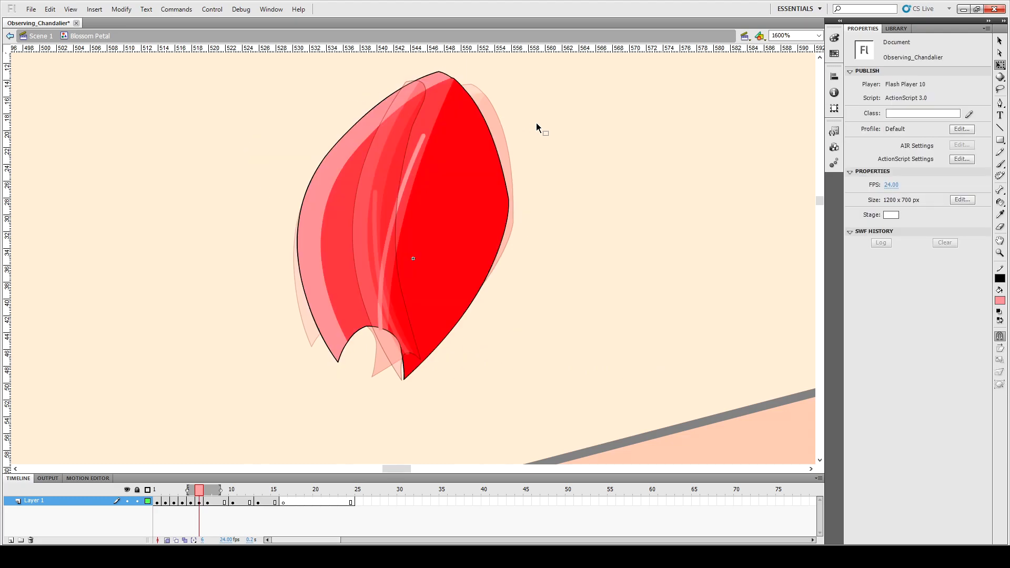
Step: Turn off onion skinning and replay the petal animation from frame 1 several times to judge the motion
{"action": "left_click", "coordinate": [167, 540]}
{"action": "left_click", "coordinate": [158, 491]}
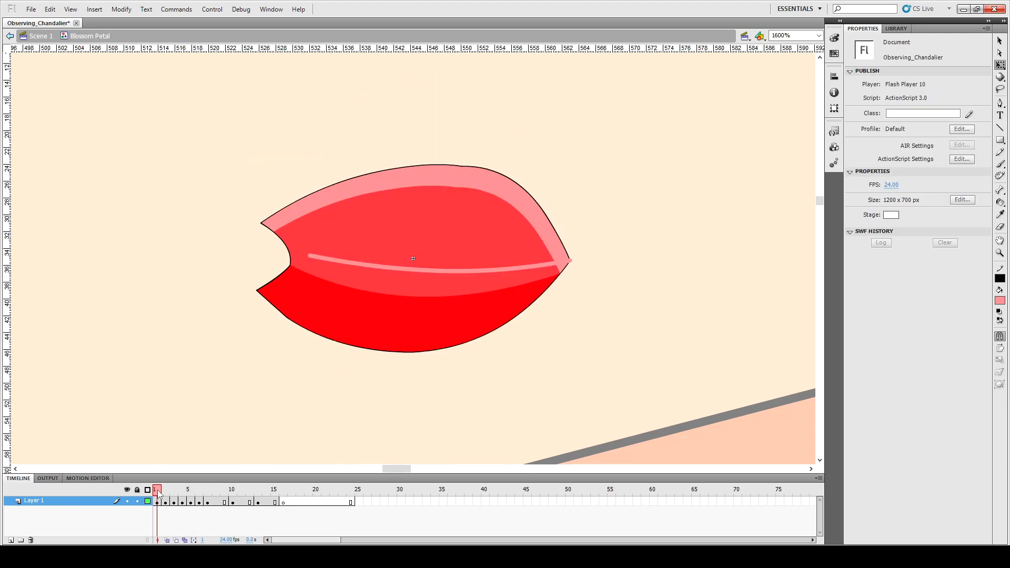
{"action": "key", "text": "Return"}
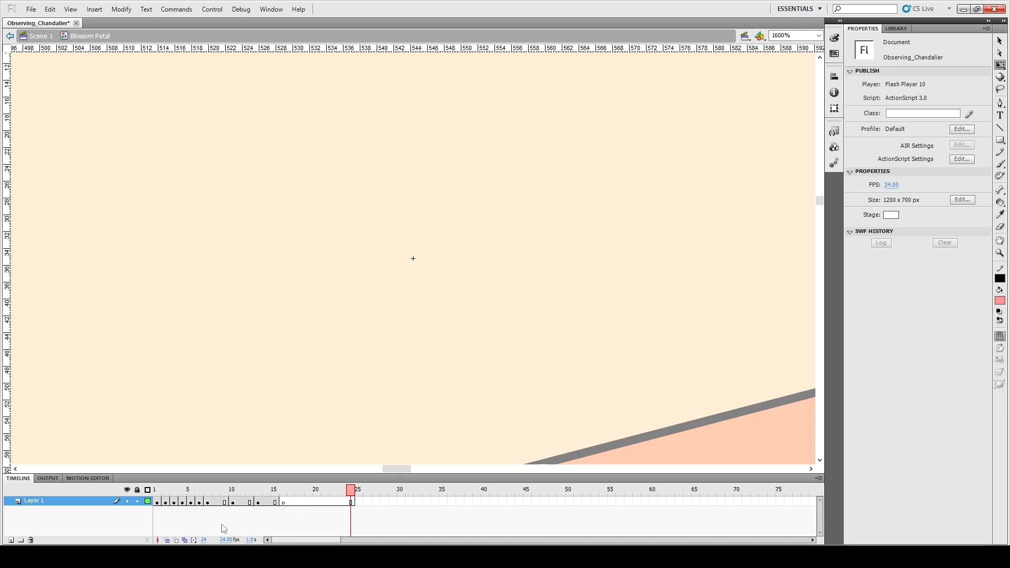
{"action": "left_click", "coordinate": [157, 491]}
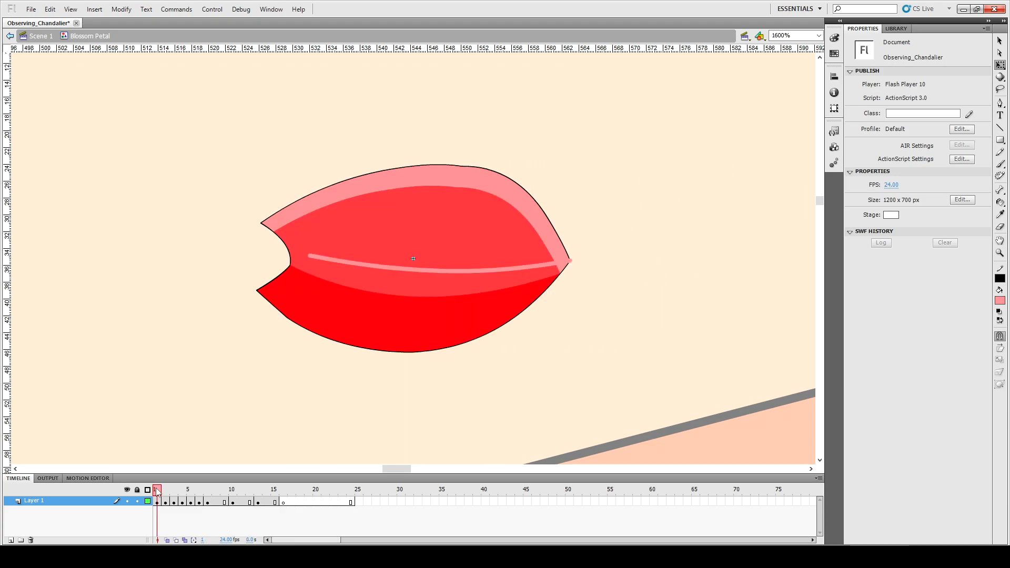
{"action": "key", "text": "Return"}
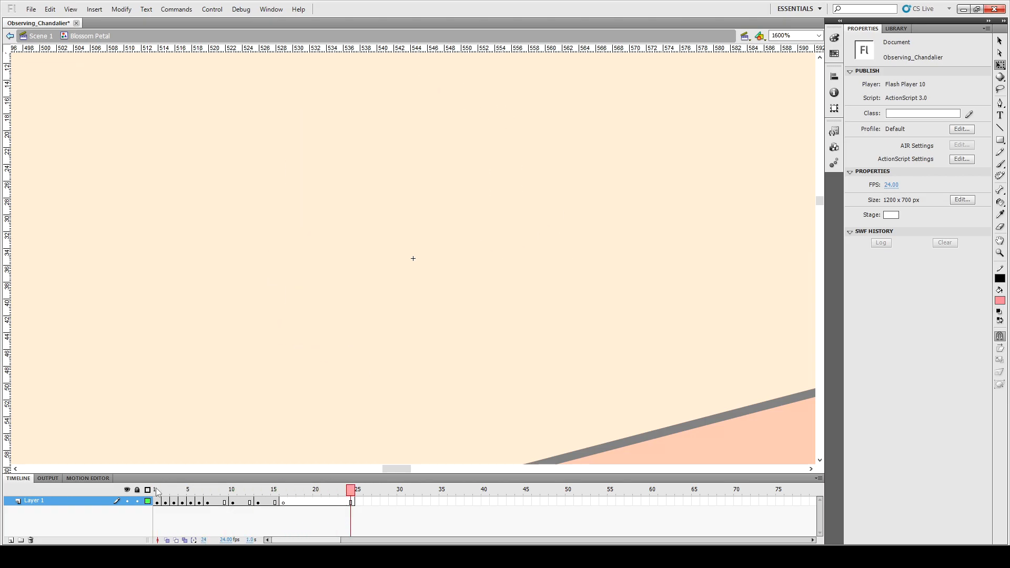
{"action": "left_click", "coordinate": [157, 490]}
{"action": "key", "text": "Return"}
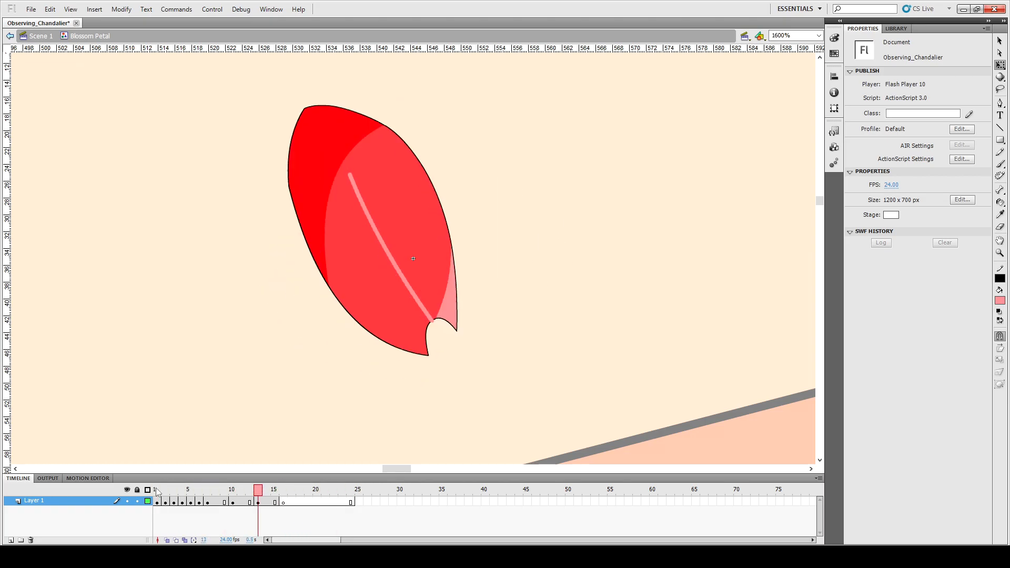
{"action": "left_click", "coordinate": [156, 491]}
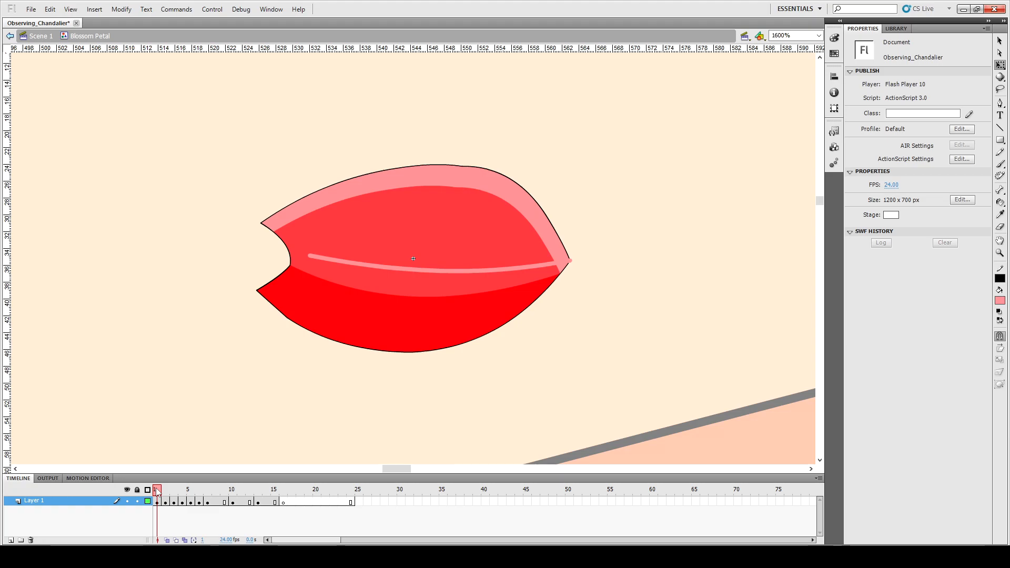
{"action": "key", "text": "Return"}
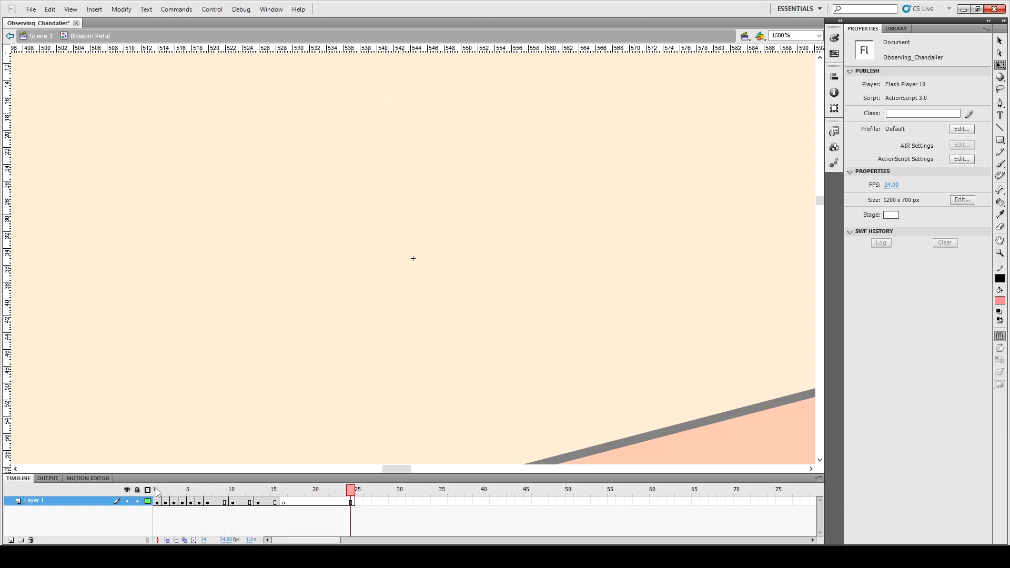
Step: Make frame 8 a keyframe of the narrow petal and frame 9 a blank keyframe, with onion skinning on around frame 8
{"action": "left_click", "coordinate": [208, 503]}
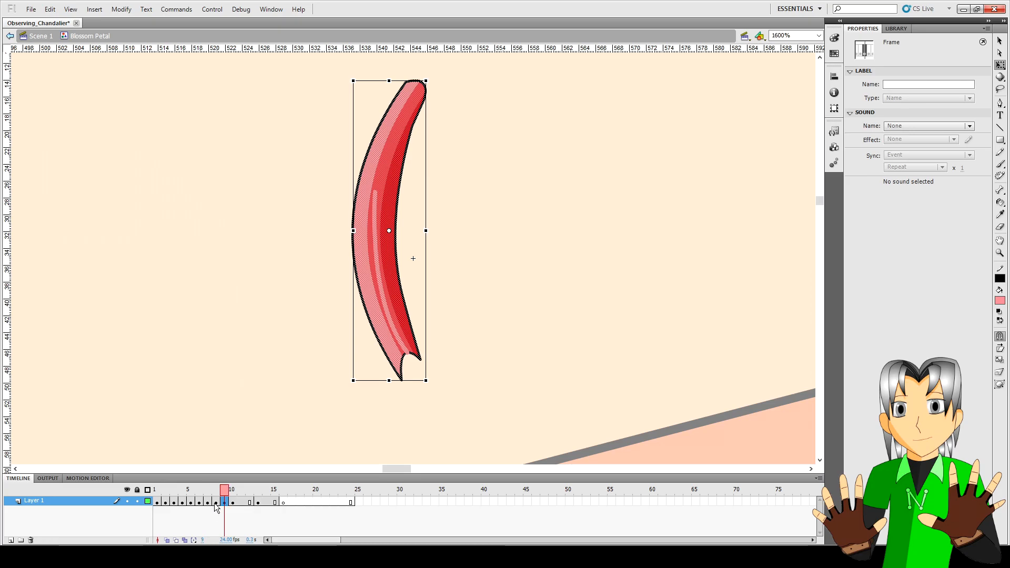
{"action": "left_click", "coordinate": [213, 503]}
{"action": "left_click", "coordinate": [224, 503]}
{"action": "left_click", "coordinate": [216, 503]}
{"action": "left_click", "coordinate": [167, 540]}
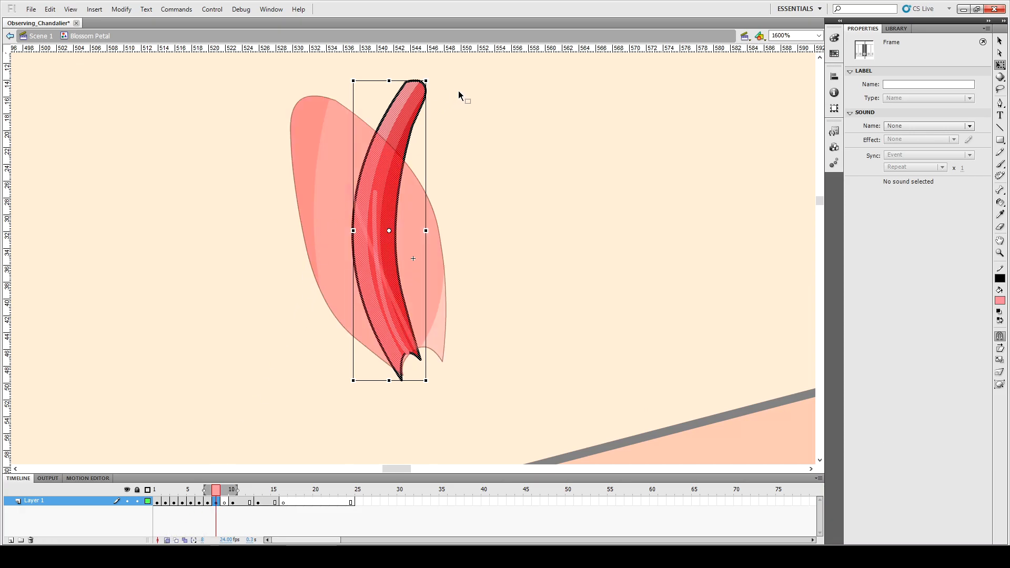
Step: Rotate the narrow frame 8 petal slightly counterclockwise toward the next drawing and nudge it slightly left
{"action": "left_click_drag", "start_coordinate": [429, 79], "coordinate": [407, 70]}
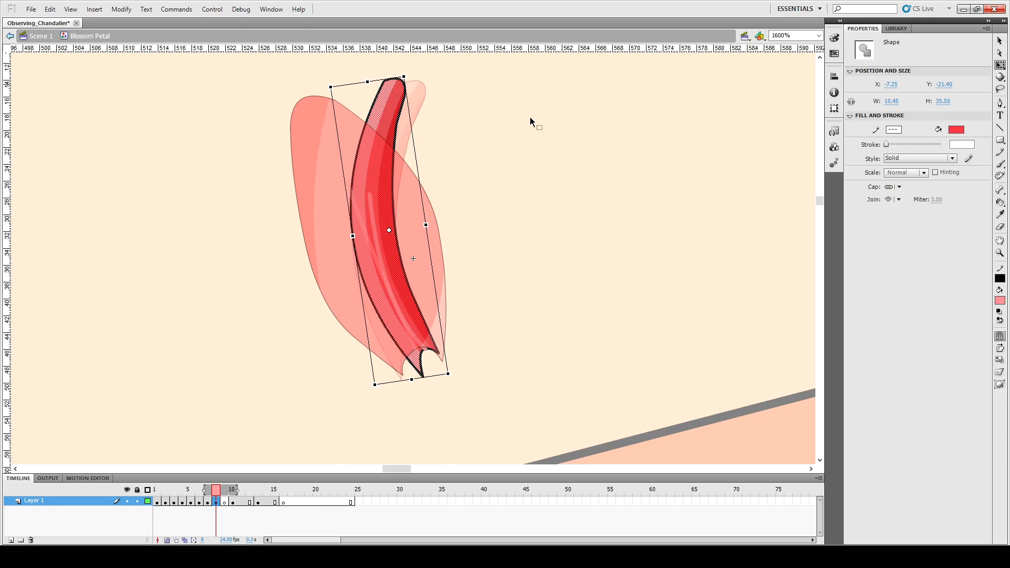
{"action": "key", "text": "Left"}
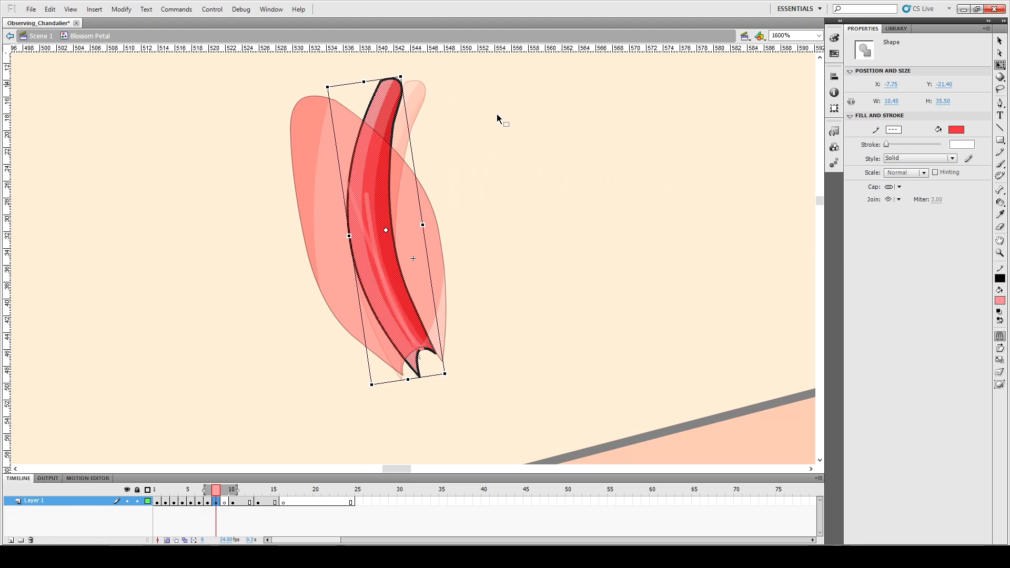
{"action": "key", "text": "Left"}
{"action": "key", "text": "Left"}
{"action": "key", "text": "Left"}
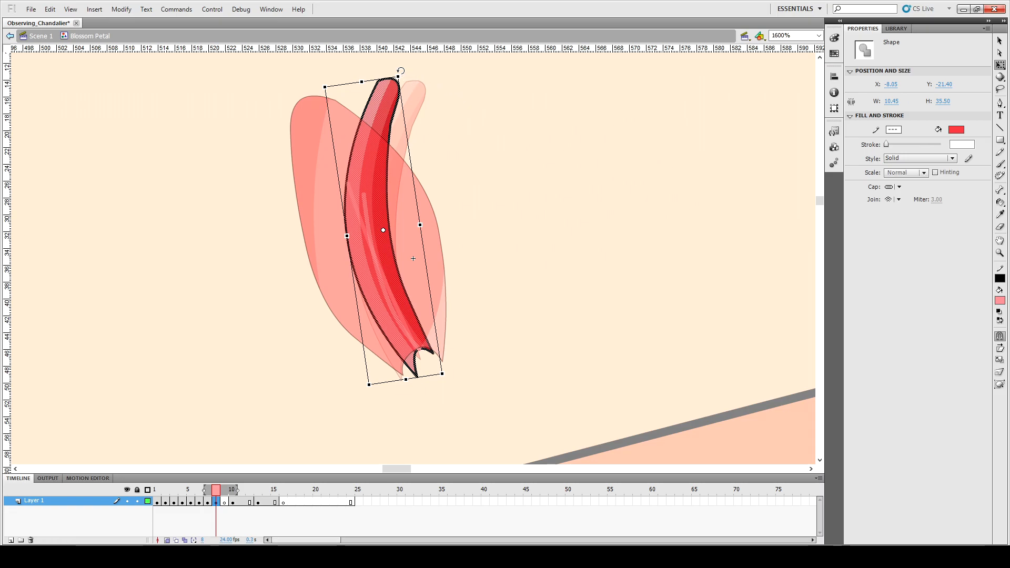
Step: Rotate the frame 8 petal a little more counterclockwise and shift it left about 0.8 px to align its base with the neighbouring drawings
{"action": "left_click_drag", "start_coordinate": [397, 69], "coordinate": [393, 69]}
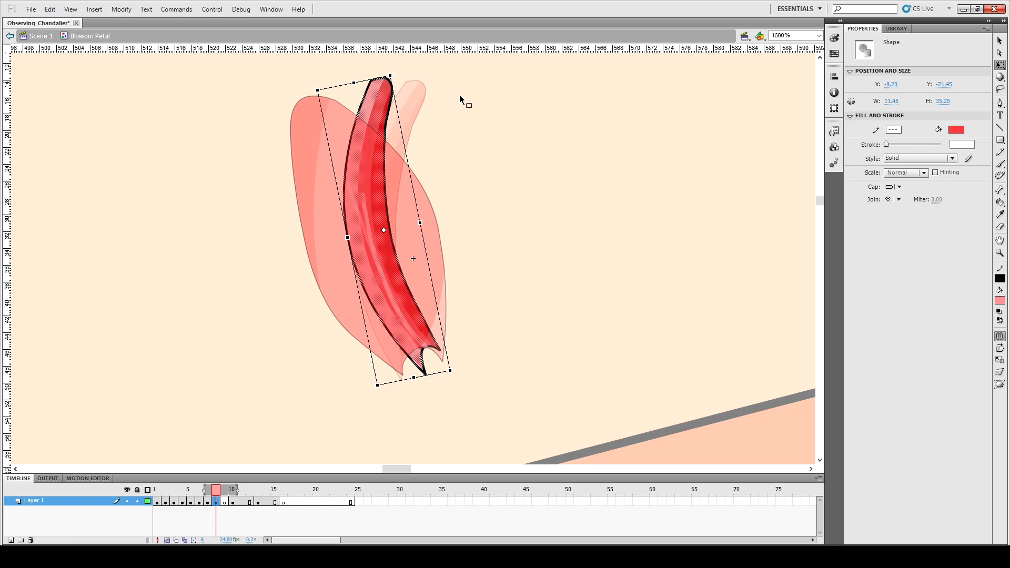
{"action": "key", "text": "Left"}
{"action": "key", "text": "Left"}
{"action": "key", "text": "Left"}
{"action": "key", "text": "Left"}
{"action": "key", "text": "Left"}
{"action": "key", "text": "Left"}
{"action": "key", "text": "Left"}
{"action": "key", "text": "Left"}
{"action": "key", "text": "Left"}
{"action": "key", "text": "Left"}
{"action": "key", "text": "Left"}
{"action": "key", "text": "Left"}
{"action": "key", "text": "Left"}
{"action": "key", "text": "Left"}
{"action": "key", "text": "Left"}
{"action": "key", "text": "Left"}
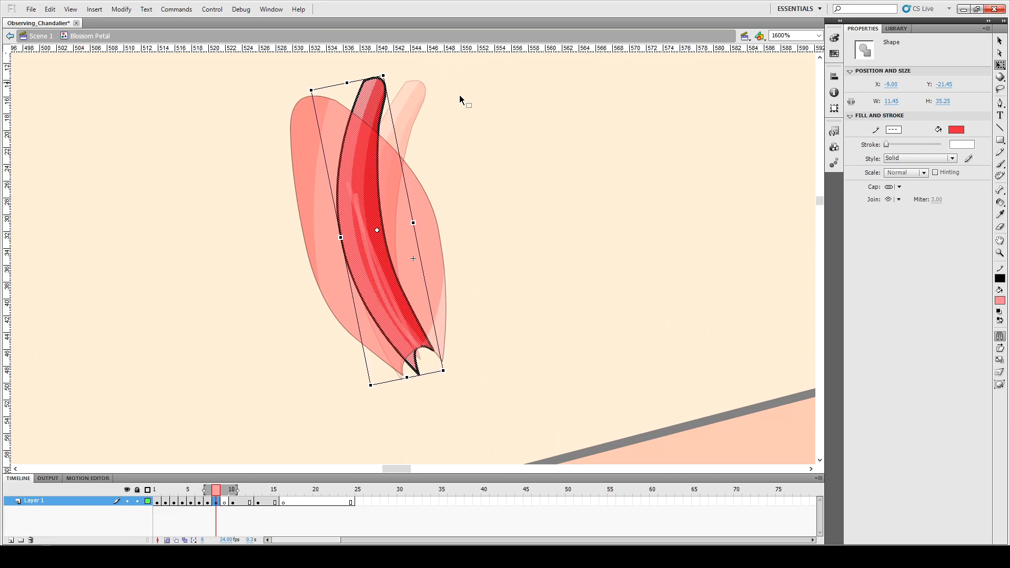
{"action": "left_click", "coordinate": [472, 107]}
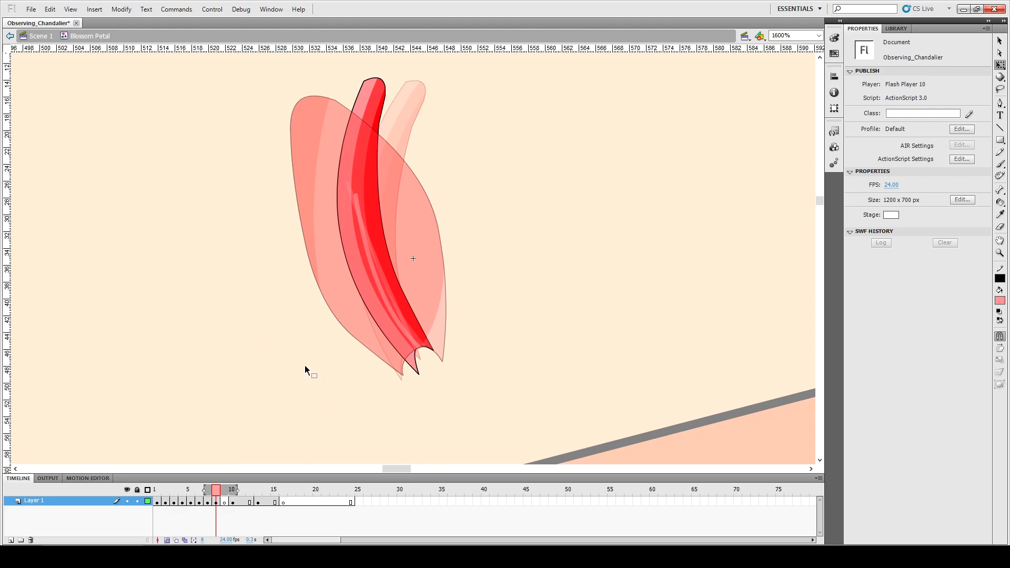
Step: Copy the frame 8 petal in place into frame 9 and rotate it slightly counterclockwise toward the wide petal
{"action": "left_click", "coordinate": [216, 503]}
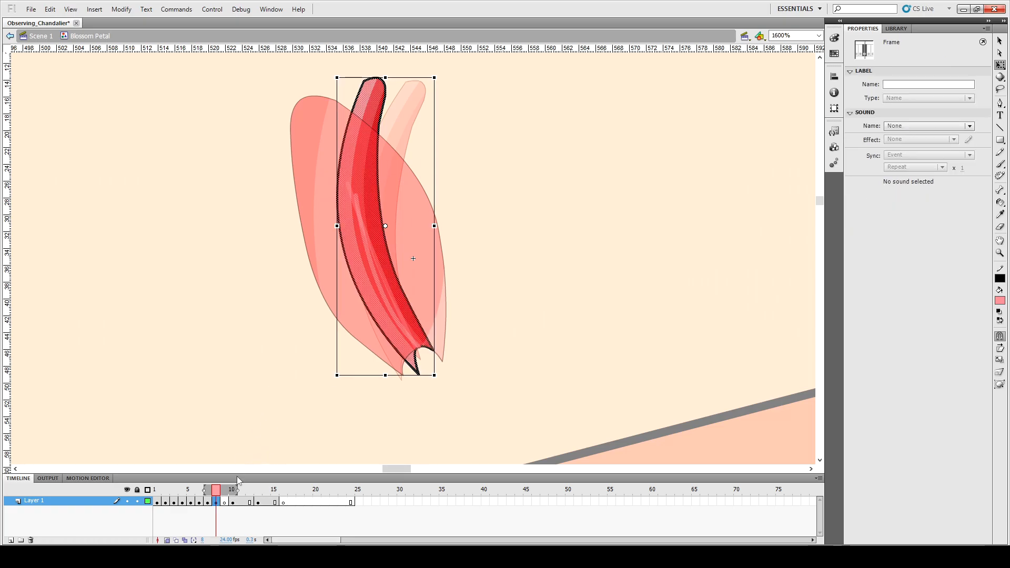
{"action": "left_click", "coordinate": [224, 503]}
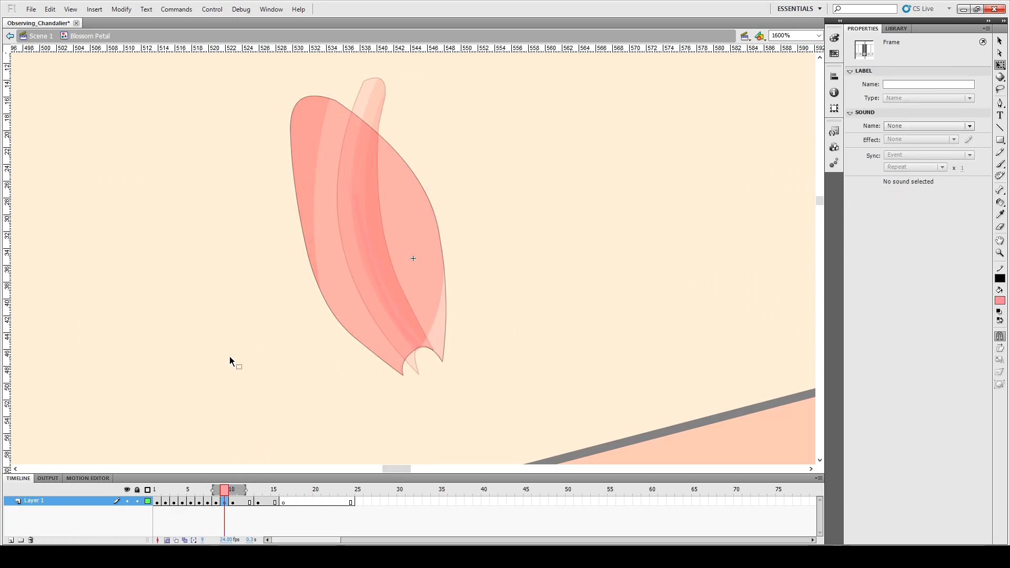
{"action": "key", "text": "ctrl+shift+v"}
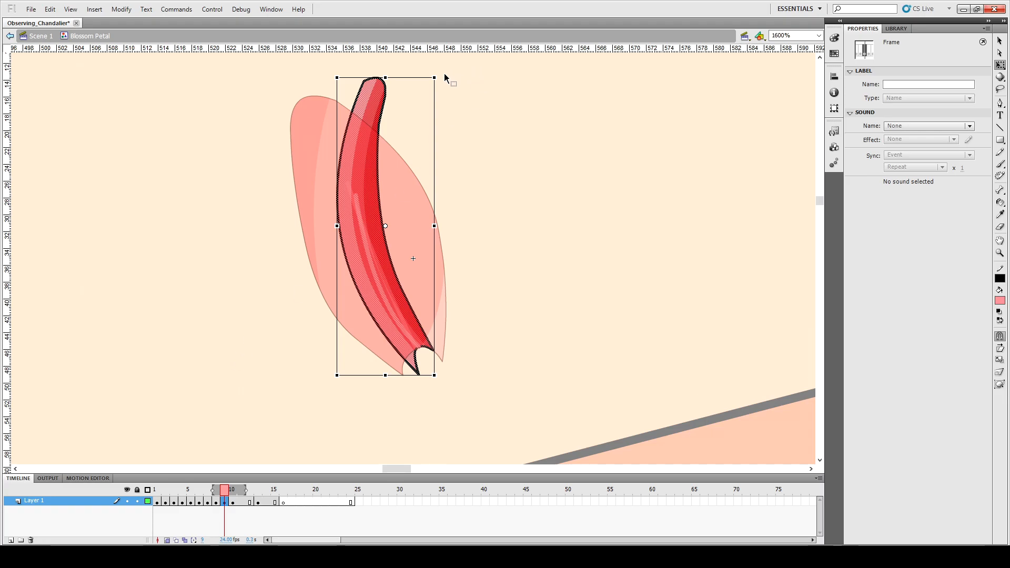
{"action": "left_click_drag", "start_coordinate": [439, 72], "coordinate": [429, 72]}
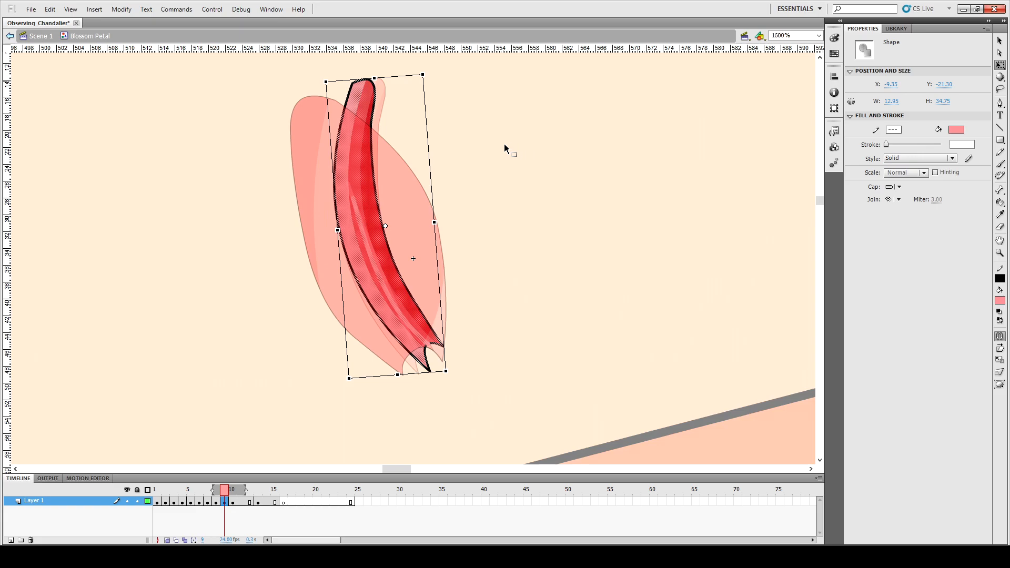
Step: Shift the frame 9 petal left about 1.6 px to realign its base, and rotate it slightly more counterclockwise
{"action": "key", "text": "Left"}
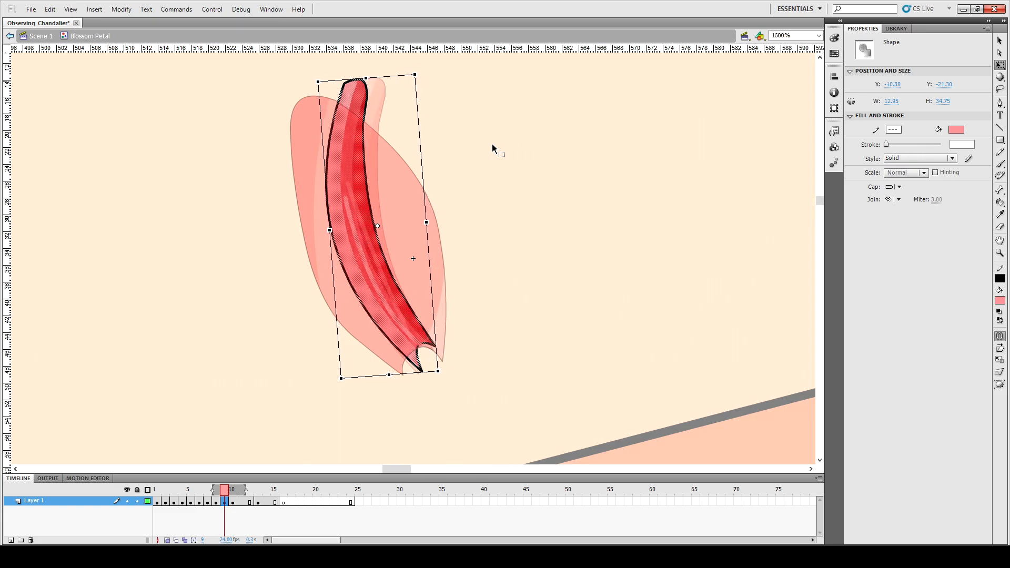
{"action": "key", "text": "Left"}
{"action": "key", "text": "Left"}
{"action": "key", "text": "Left"}
{"action": "key", "text": "Left"}
{"action": "key", "text": "Left"}
{"action": "key", "text": "Left"}
{"action": "key", "text": "Left"}
{"action": "key", "text": "Left"}
{"action": "key", "text": "Left"}
{"action": "key", "text": "Left"}
{"action": "key", "text": "Left"}
{"action": "key", "text": "Left"}
{"action": "key", "text": "Left"}
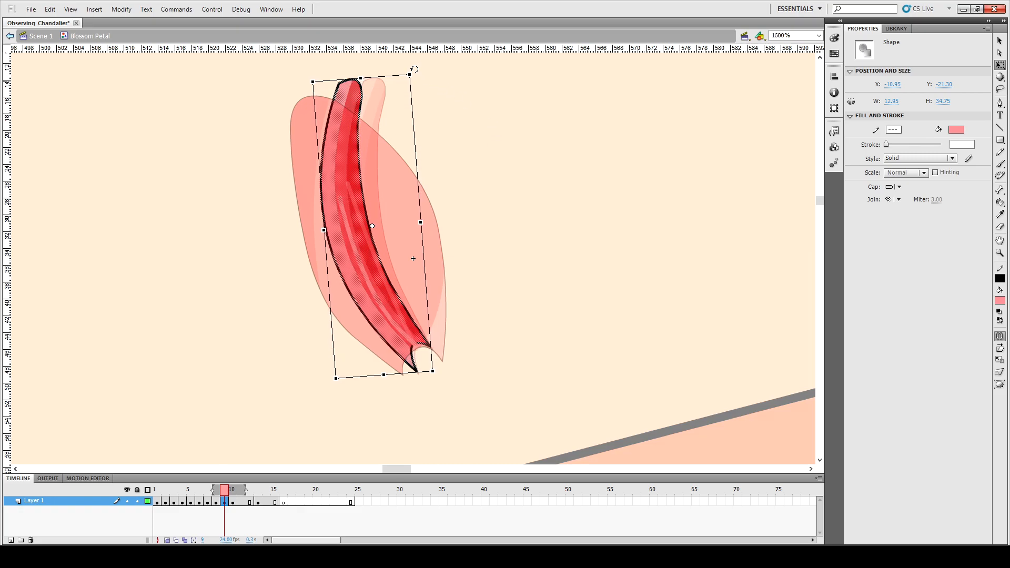
{"action": "left_click_drag", "start_coordinate": [414, 69], "coordinate": [411, 65]}
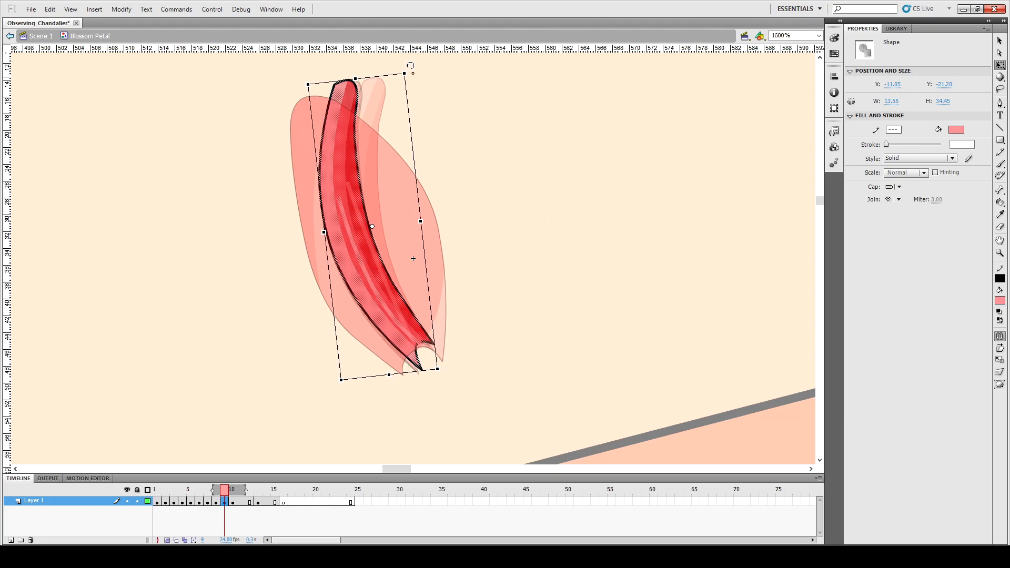
{"action": "left_click", "coordinate": [471, 103]}
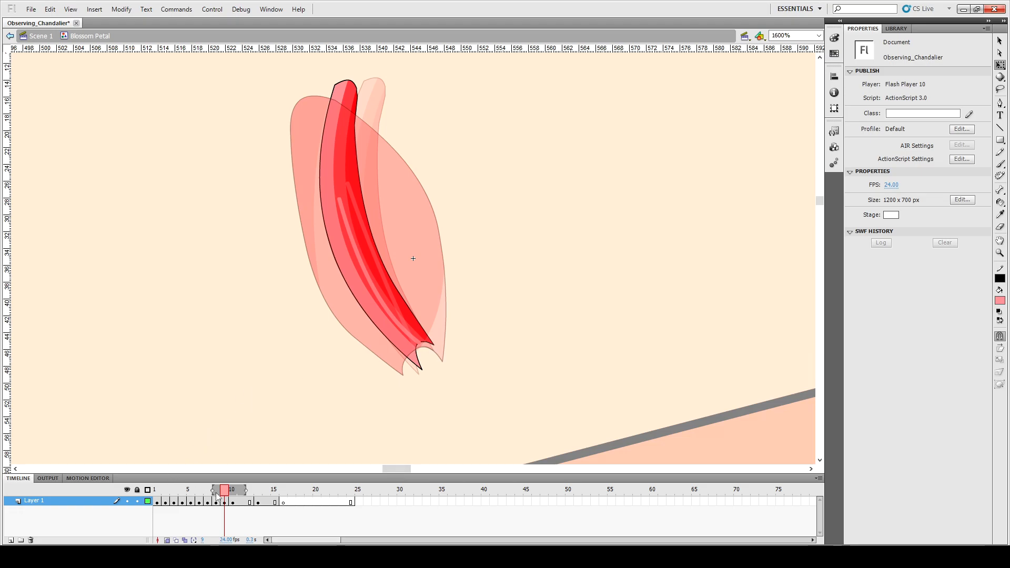
Step: Turn off onion skinning and play the petal animation from frame 1
{"action": "left_click", "coordinate": [168, 541]}
{"action": "left_click", "coordinate": [156, 492]}
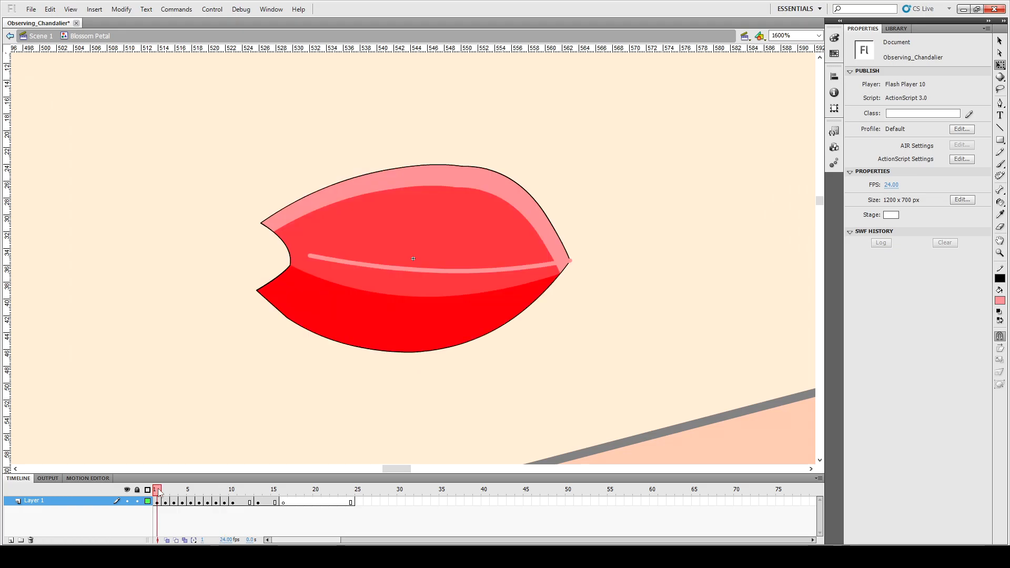
{"action": "key", "text": "Return"}
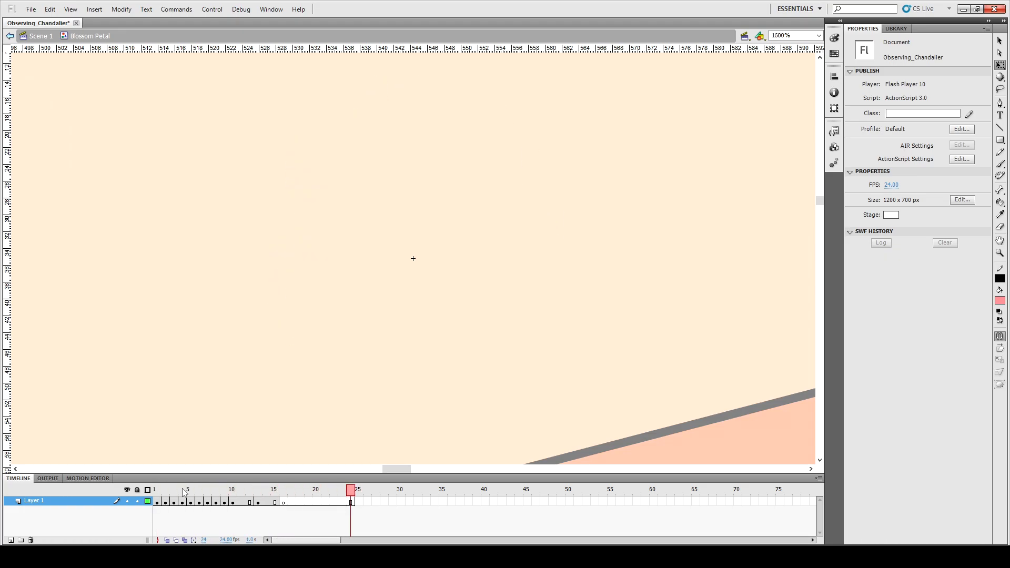
Step: Step back and forth through the frames around 5 to 9 and replay them to examine the new in-between petals
{"action": "left_click", "coordinate": [183, 490]}
{"action": "key", "text": "period"}
{"action": "key", "text": "period"}
{"action": "key", "text": "period"}
{"action": "key", "text": "period"}
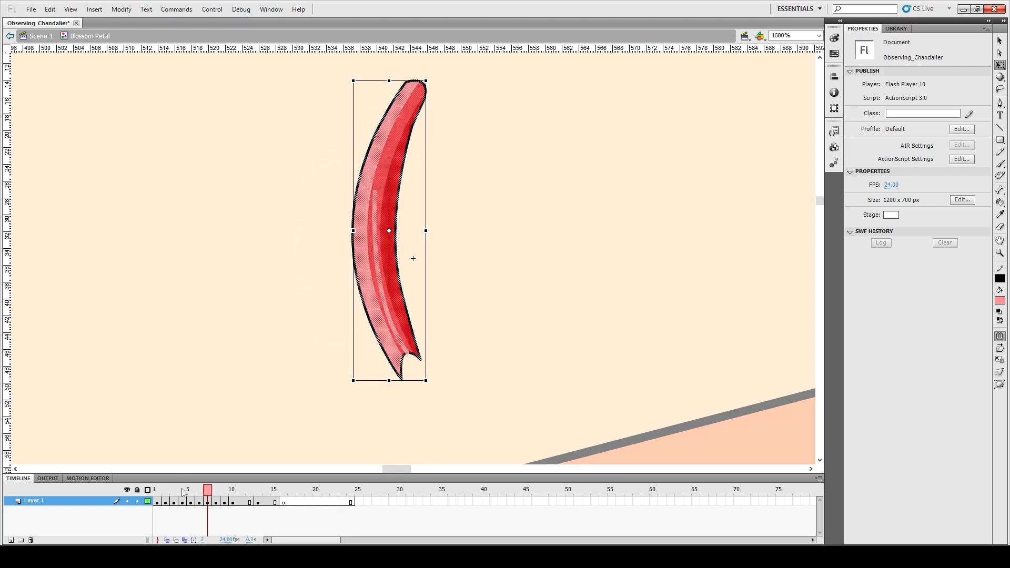
{"action": "key", "text": "comma"}
{"action": "key", "text": "comma"}
{"action": "key", "text": "period"}
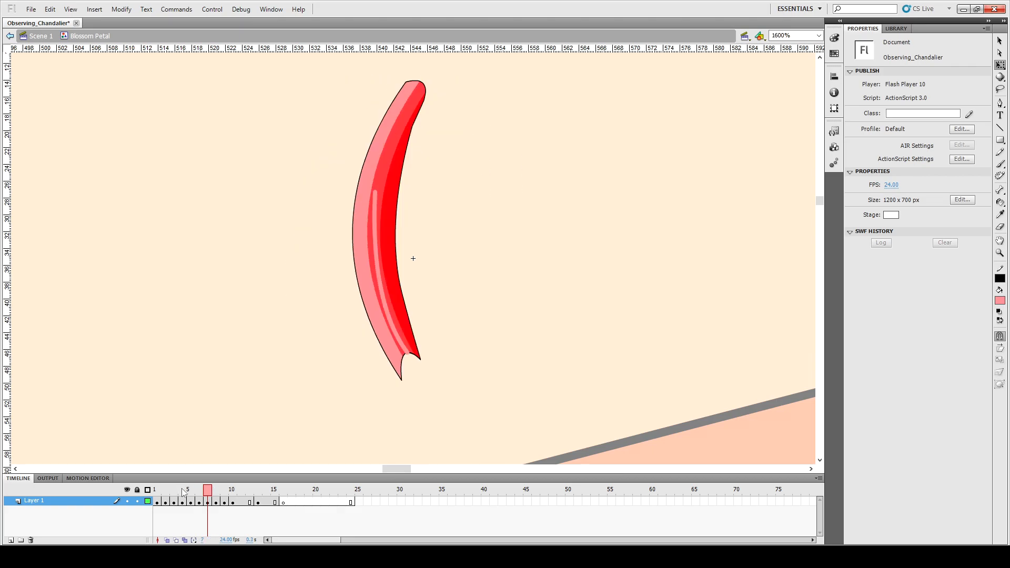
{"action": "key", "text": "period"}
{"action": "key", "text": "period"}
{"action": "key", "text": "period"}
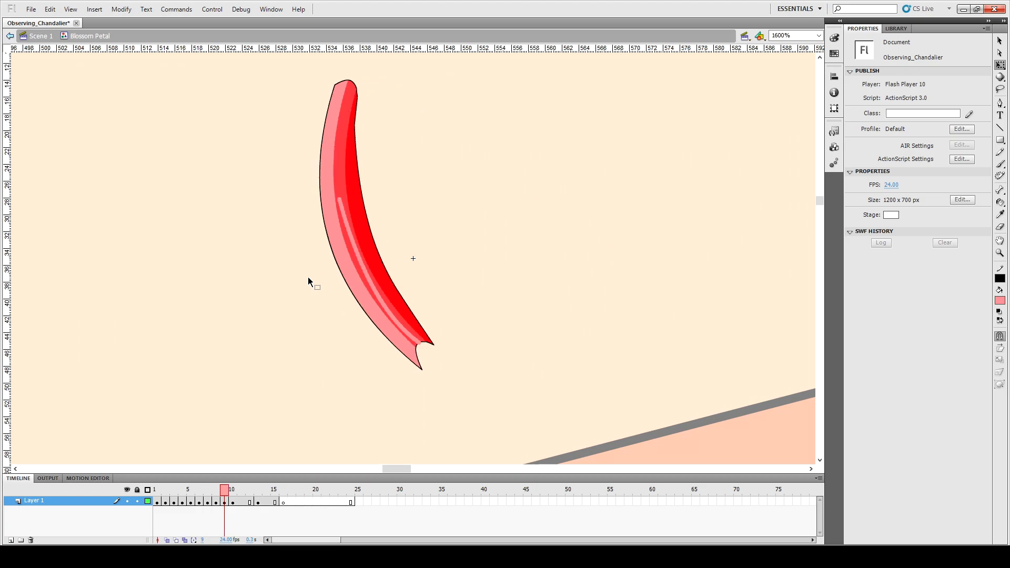
{"action": "key", "text": "comma"}
{"action": "key", "text": "comma"}
{"action": "key", "text": "comma"}
{"action": "key", "text": "comma"}
{"action": "key", "text": "comma"}
{"action": "key", "text": "comma"}
{"action": "key", "text": "comma"}
{"action": "key", "text": "comma"}
{"action": "key", "text": "comma"}
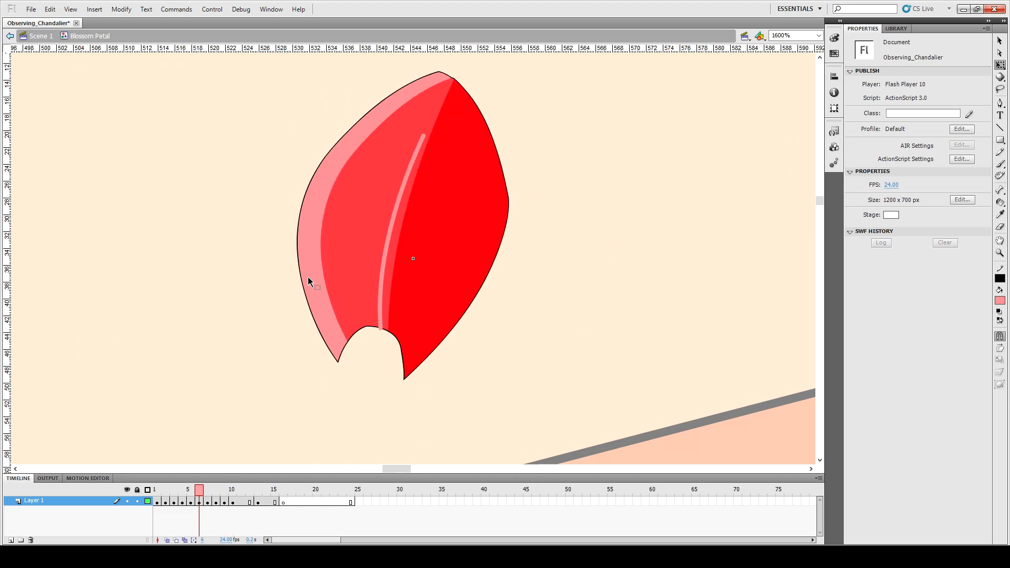
{"action": "key", "text": "Return"}
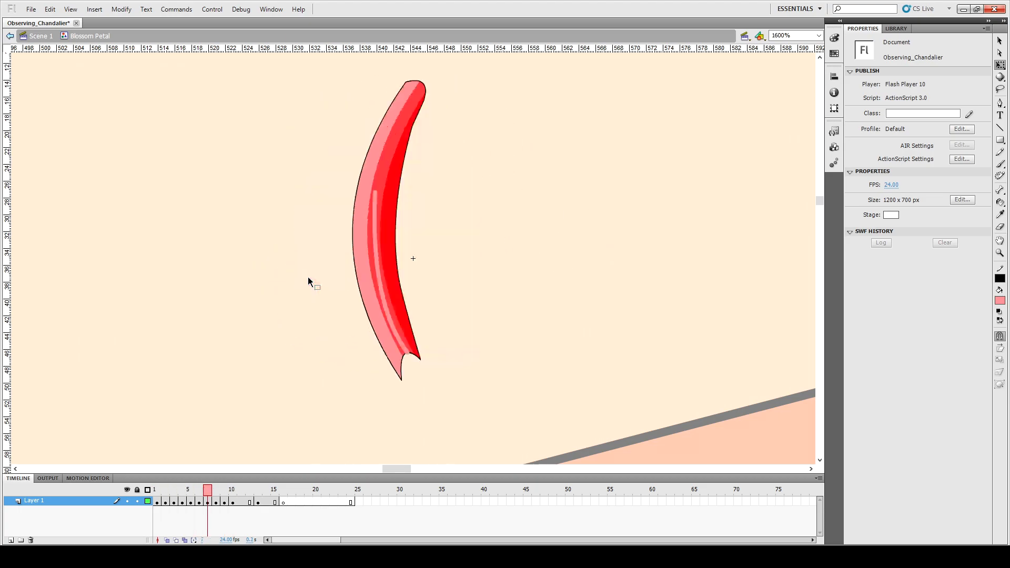
Step: Save the document and repeat the frame 10 petal as a keyframe at frame 11, with a blank keyframe at frame 12
{"action": "left_click", "coordinate": [232, 490]}
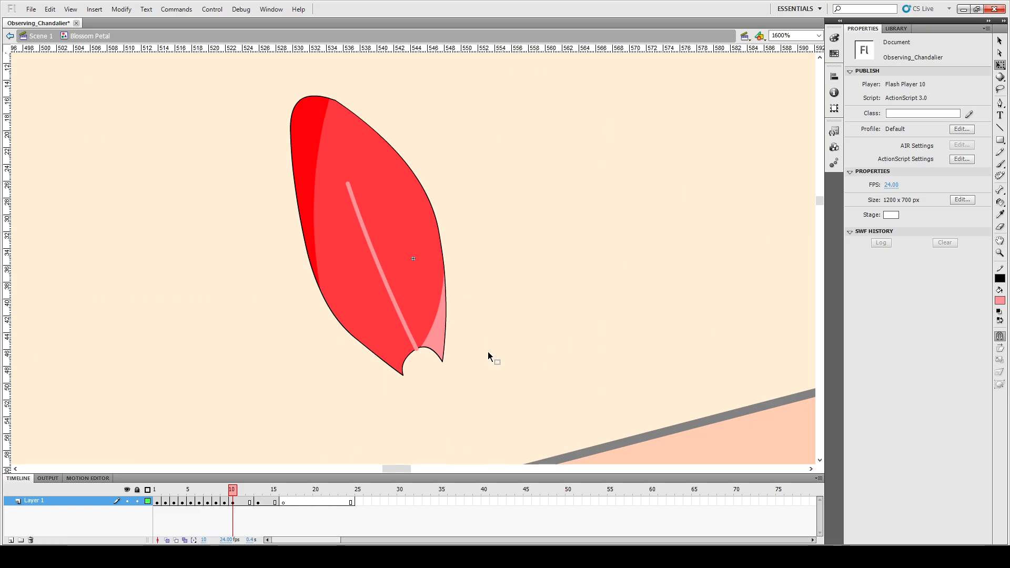
{"action": "key", "text": "ctrl+s"}
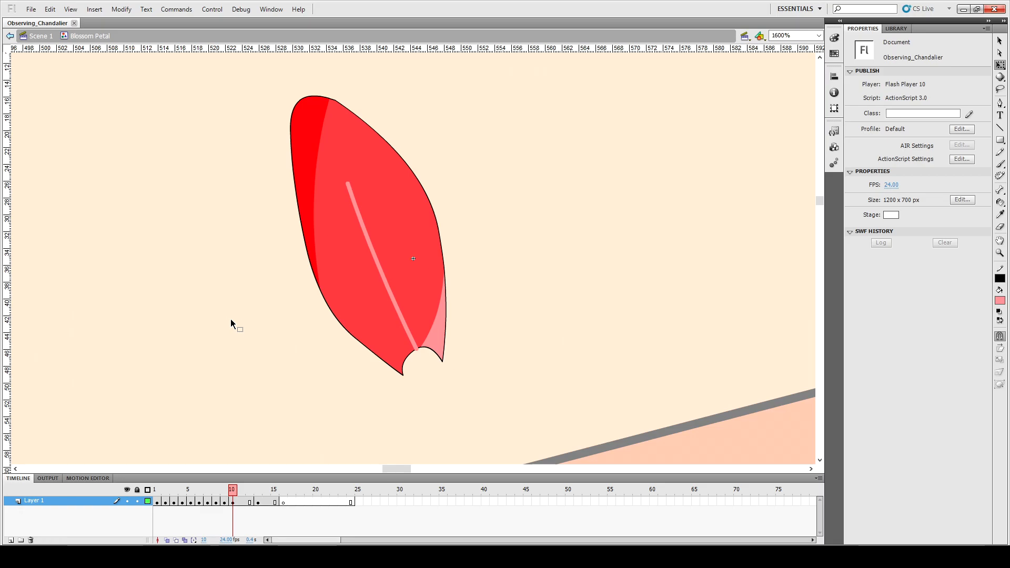
{"action": "left_click", "coordinate": [234, 501]}
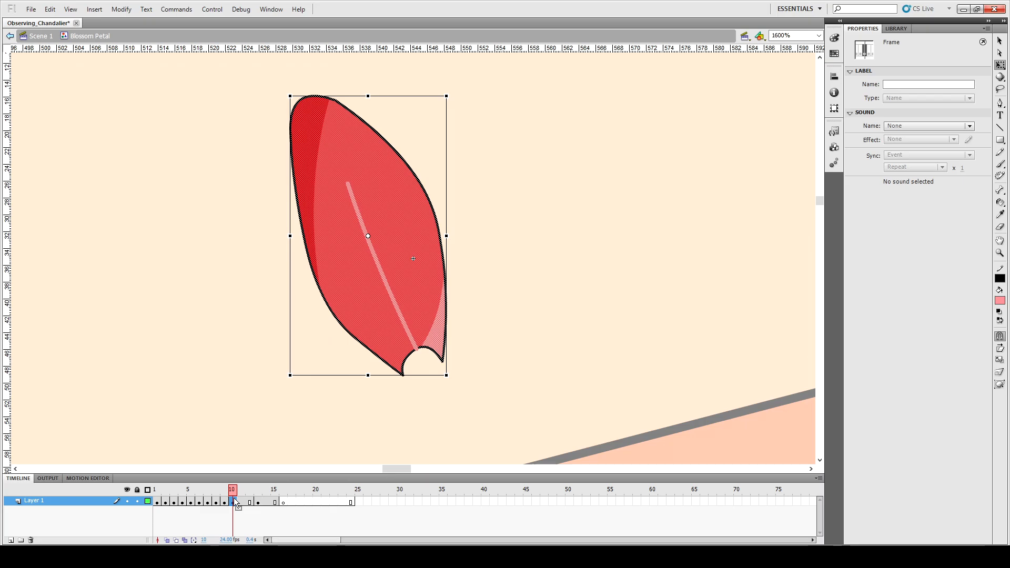
{"action": "key", "text": "period"}
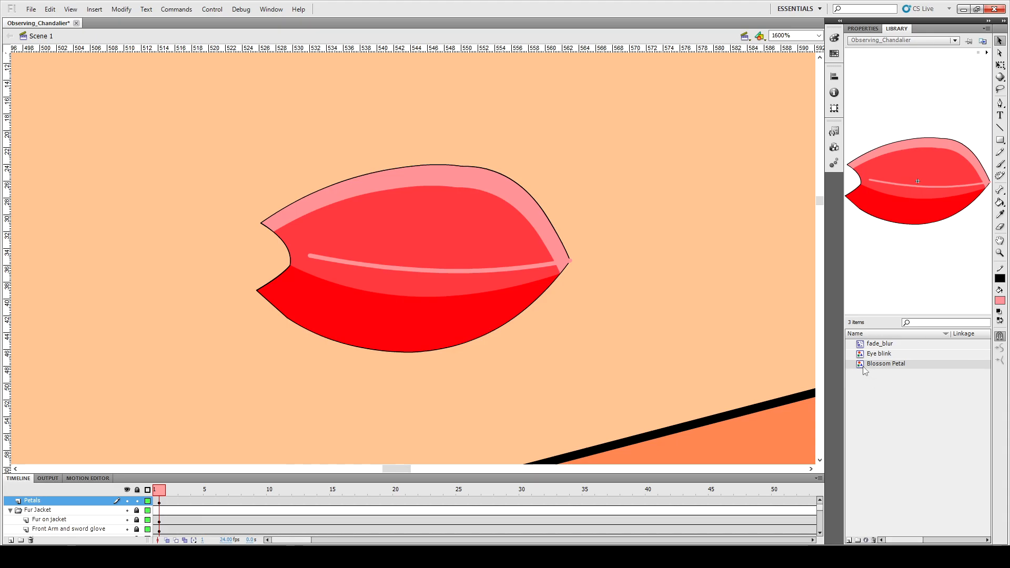
Step: Open the Blossom Petal symbol for editing and rename its layer to Frames for Blossom
{"action": "double_click", "coordinate": [407, 244]}
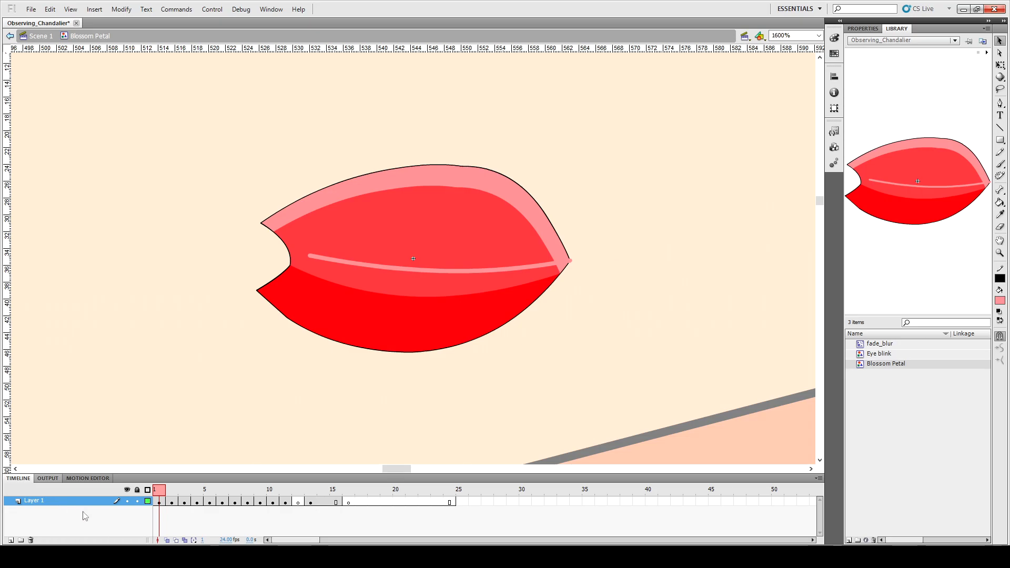
{"action": "double_click", "coordinate": [36, 503]}
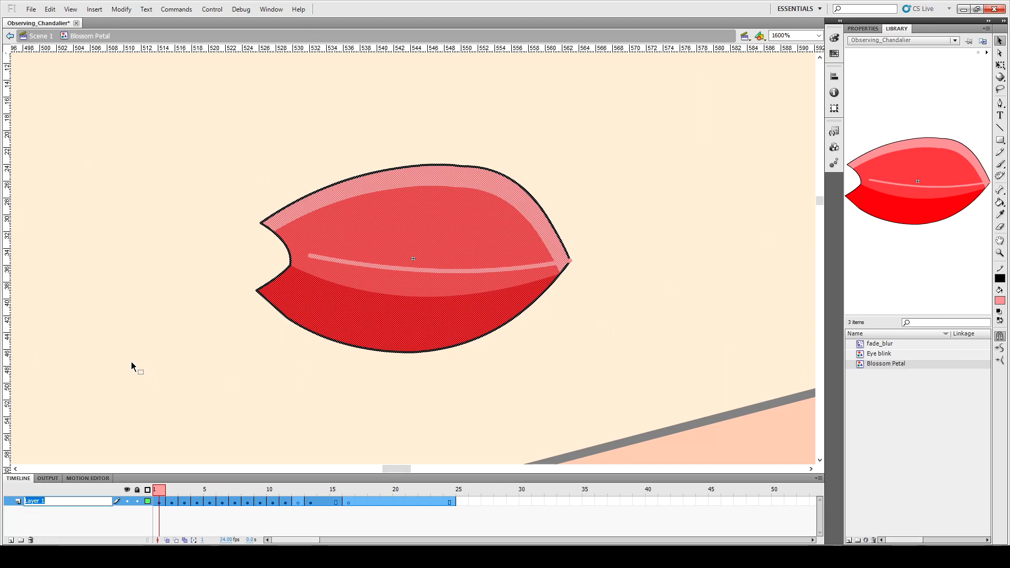
{"action": "key", "text": "BackSpace"}
{"action": "type", "text": "Frames for Blossom"}
{"action": "left_click", "coordinate": [130, 361]}
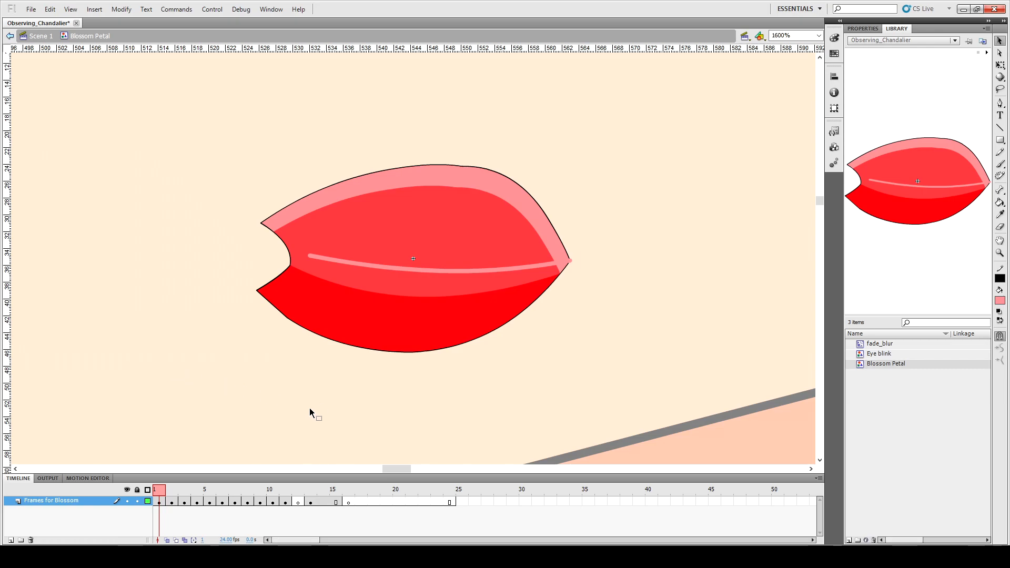
Step: Step back and forth between frames 9, 10 and 11 to compare the narrow petal with the wide one
{"action": "left_click", "coordinate": [273, 503]}
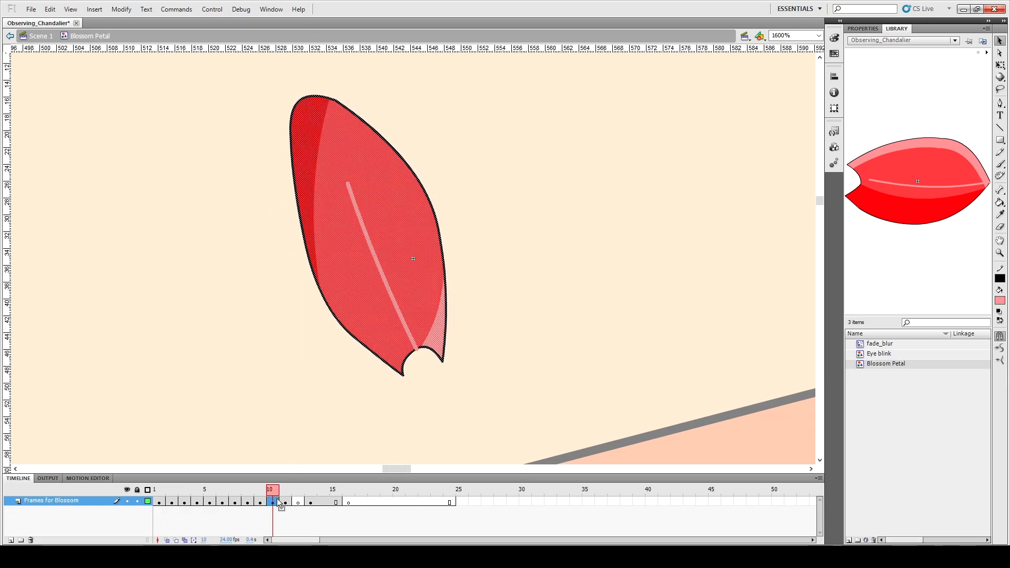
{"action": "left_click", "coordinate": [239, 396]}
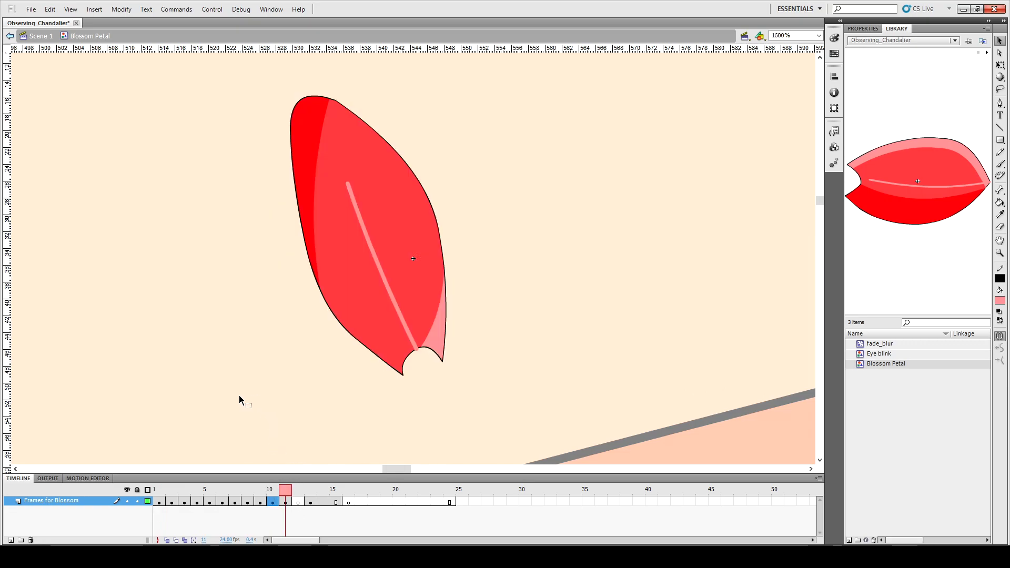
{"action": "key", "text": "comma"}
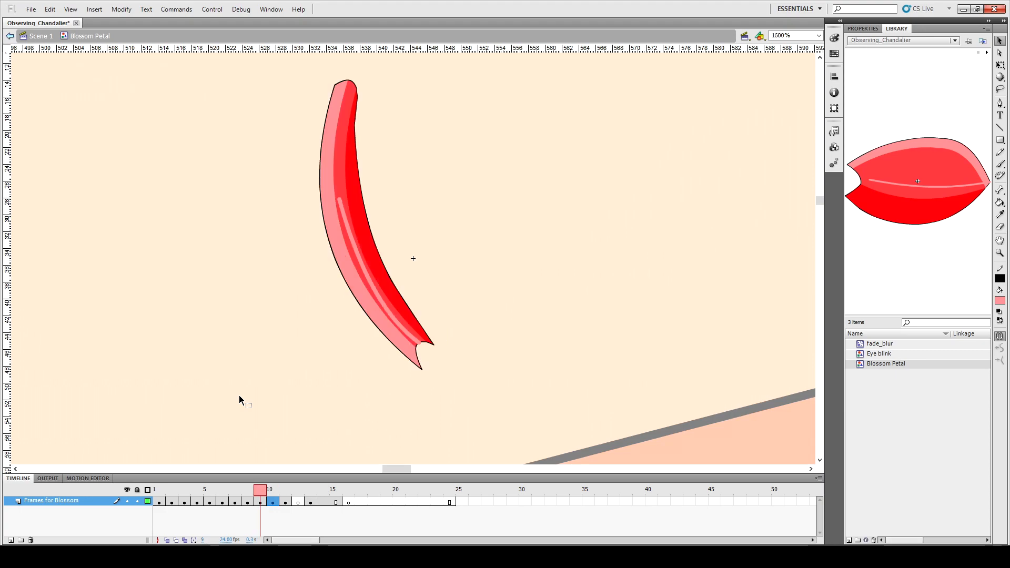
{"action": "key", "text": "period"}
{"action": "key", "text": "period"}
{"action": "key", "text": "comma"}
{"action": "key", "text": "period"}
{"action": "key", "text": "comma"}
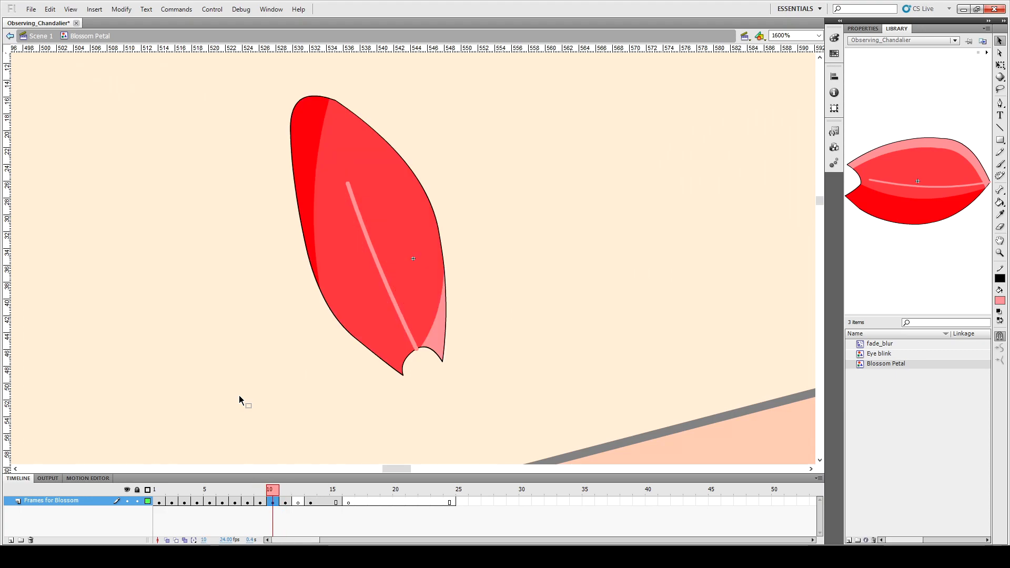
Step: Turn on onion skinning at frame 10, set its range to frames 9 through 13, and compare with frame 9
{"action": "left_click", "coordinate": [166, 541]}
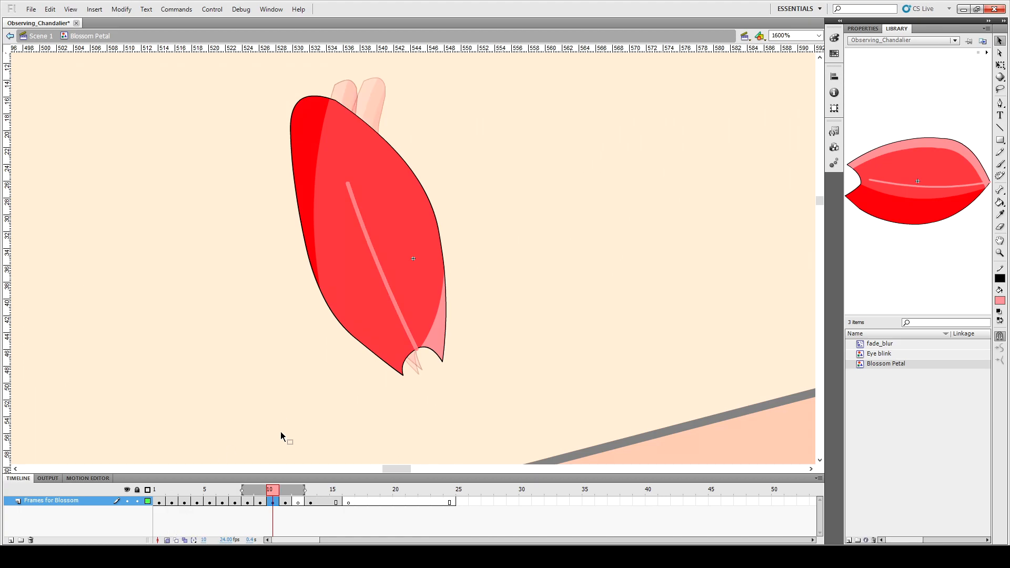
{"action": "mouse_move", "coordinate": [307, 493]}
{"action": "left_mouse_down"}
{"action": "mouse_move", "coordinate": [327, 494]}
{"action": "mouse_move", "coordinate": [274, 493]}
{"action": "mouse_move", "coordinate": [306, 493]}
{"action": "left_mouse_up"}
{"action": "left_click_drag", "start_coordinate": [306, 493], "coordinate": [317, 494]}
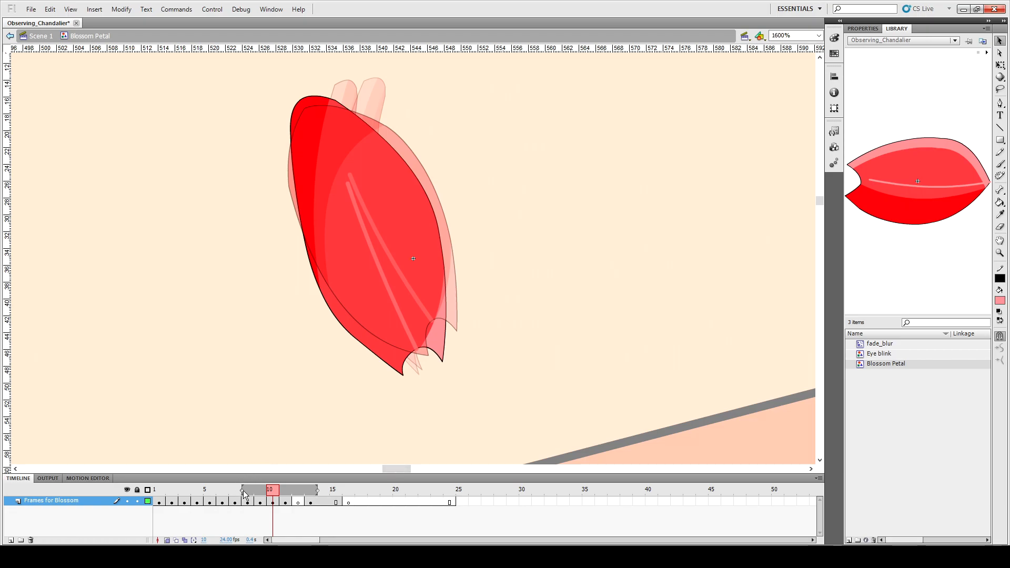
{"action": "left_click_drag", "start_coordinate": [244, 493], "coordinate": [257, 494]}
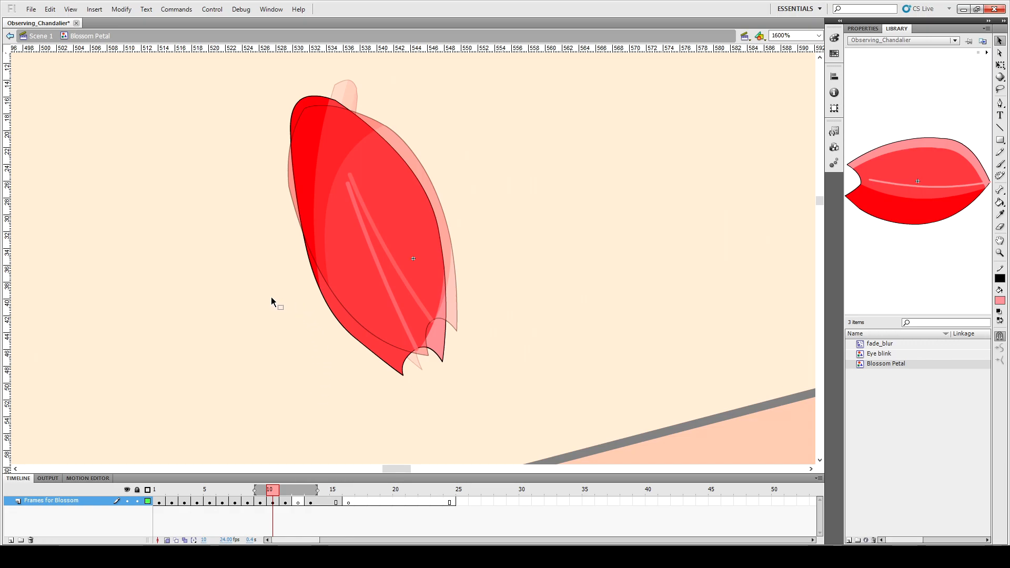
{"action": "key", "text": "comma"}
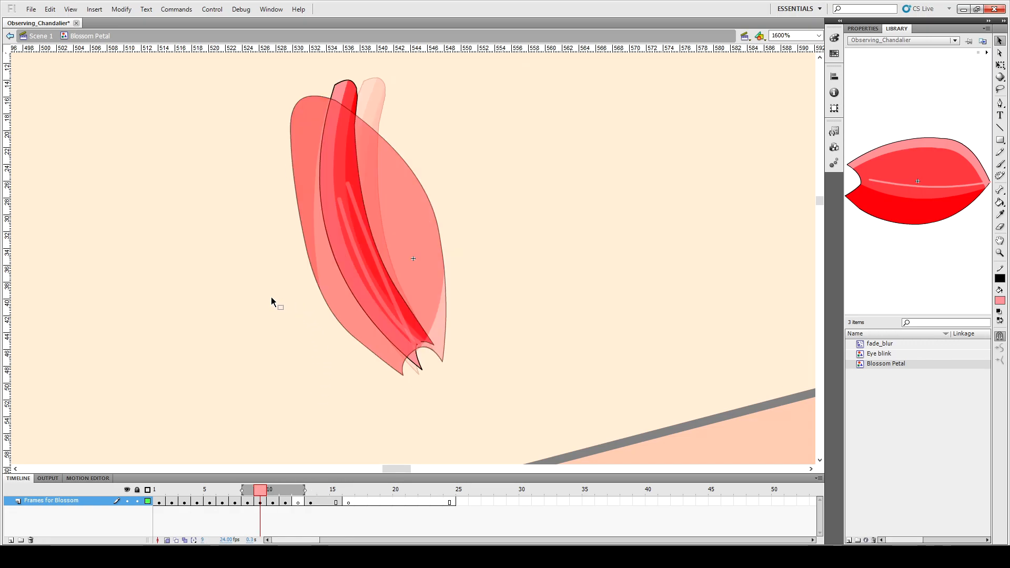
{"action": "key", "text": "period"}
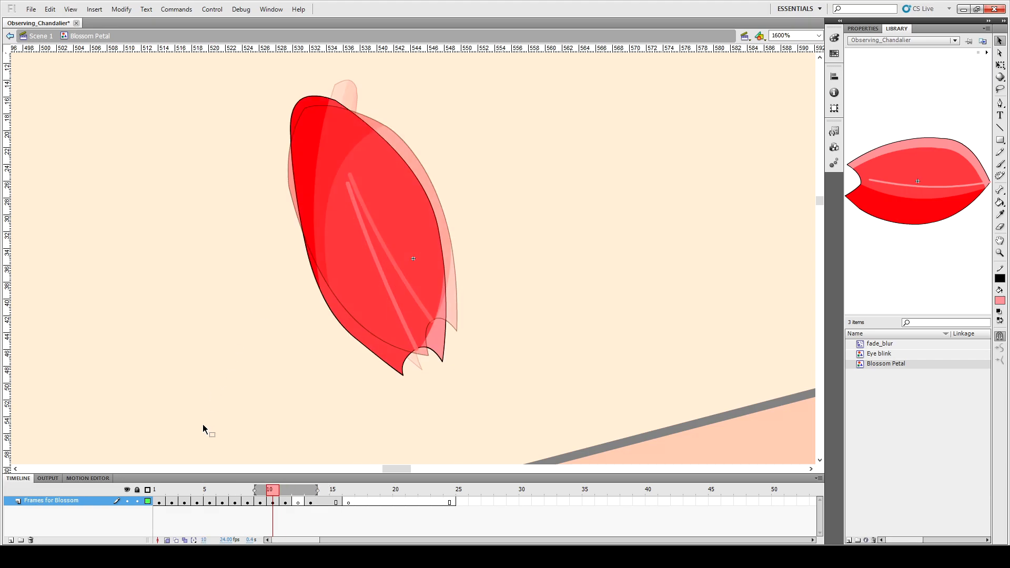
Step: Turn off onion skinning and step back and forth through the frames around 10 to 12 to check the transition
{"action": "left_click", "coordinate": [167, 540]}
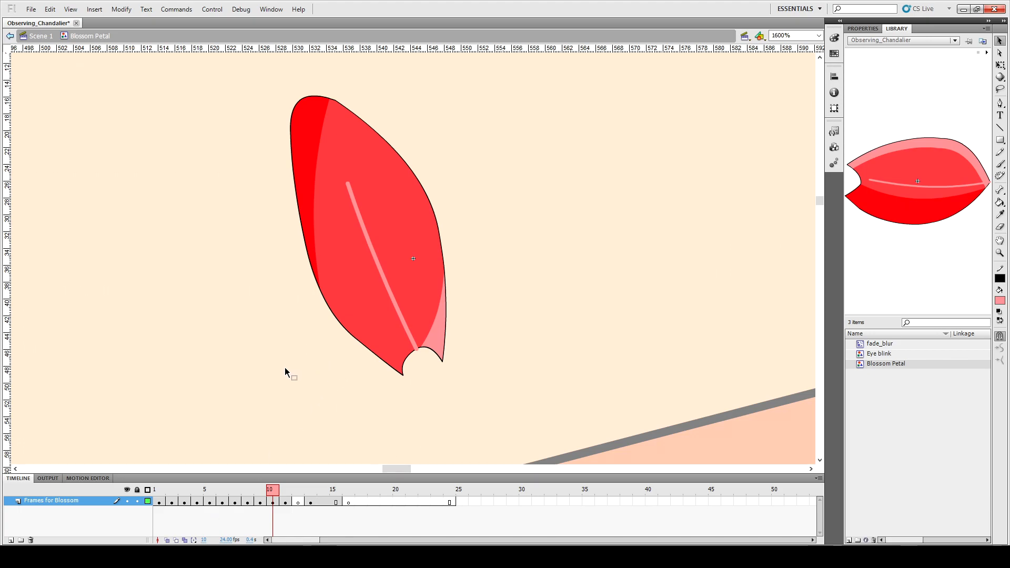
{"action": "key", "text": "comma"}
{"action": "key", "text": "comma"}
{"action": "key", "text": "period"}
{"action": "key", "text": "period"}
{"action": "key", "text": "period"}
{"action": "key", "text": "period"}
{"action": "key", "text": "comma"}
{"action": "key", "text": "comma"}
{"action": "key", "text": "comma"}
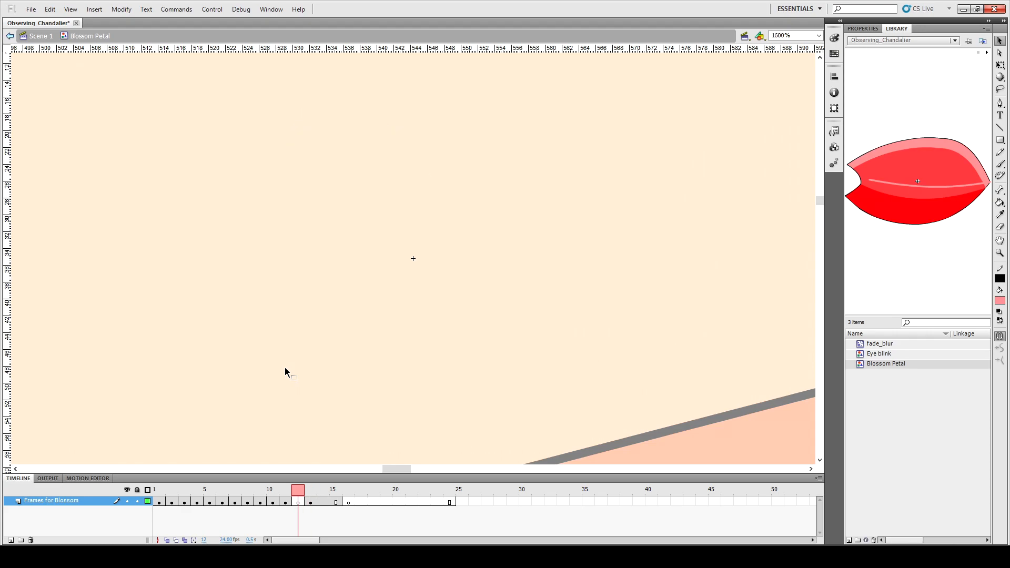
{"action": "key", "text": "comma"}
{"action": "key", "text": "period"}
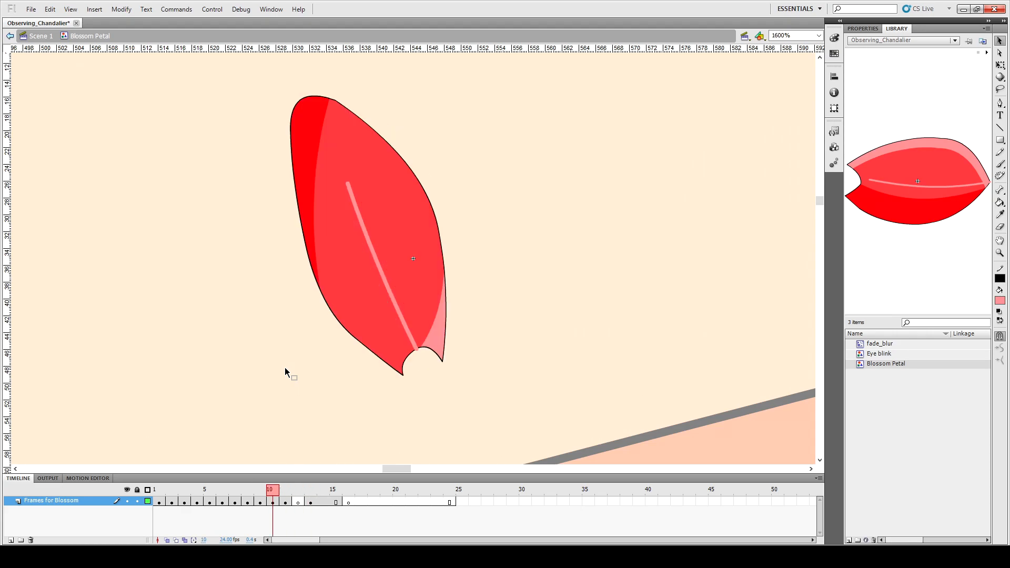
Step: Make frame 11 the current frame and turn onion skinning back on around it
{"action": "key", "text": "comma"}
{"action": "key", "text": "period"}
{"action": "key", "text": "period"}
{"action": "left_click", "coordinate": [167, 540]}
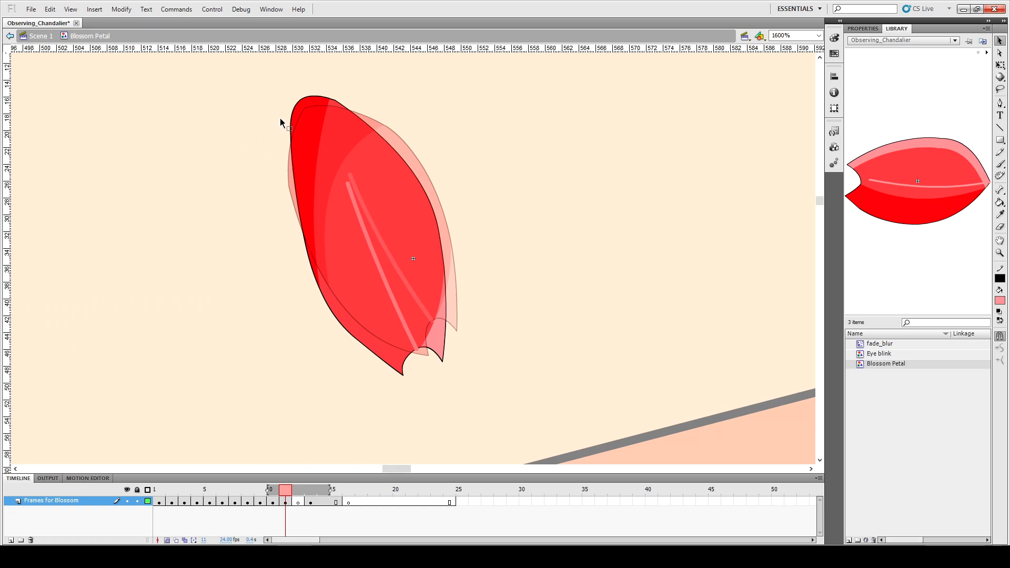
Step: Rotate the whole petal on frame 11 slightly counterclockwise towards the onion-skinned wide petal
{"action": "left_click_drag", "start_coordinate": [254, 81], "coordinate": [484, 417]}
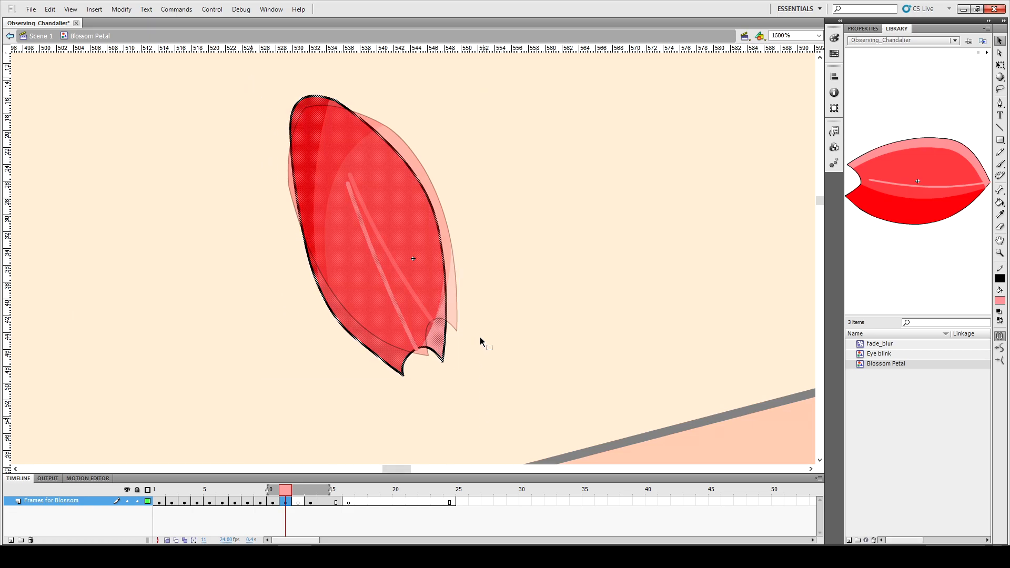
{"action": "key", "text": "q"}
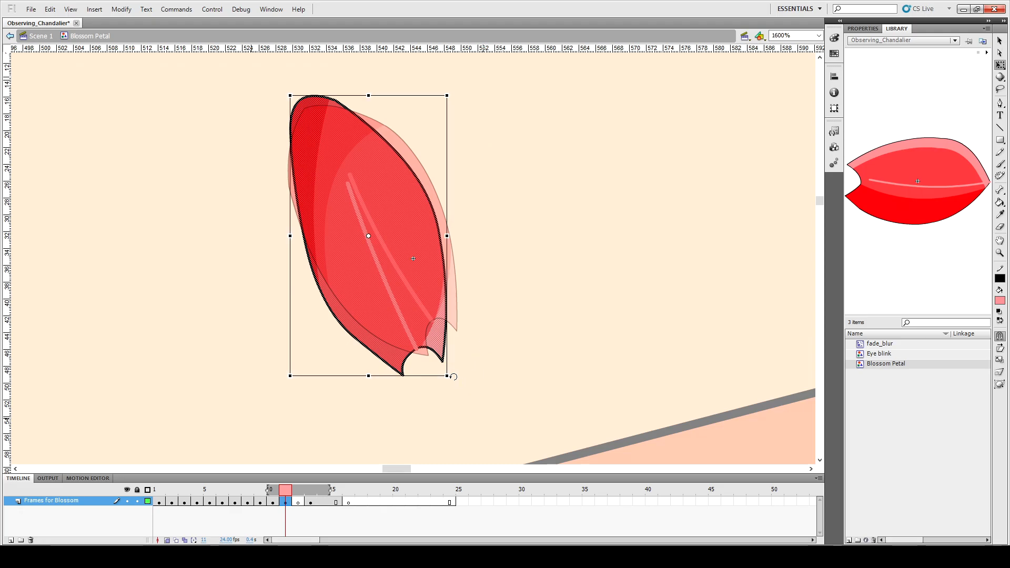
{"action": "left_click_drag", "start_coordinate": [454, 376], "coordinate": [473, 369]}
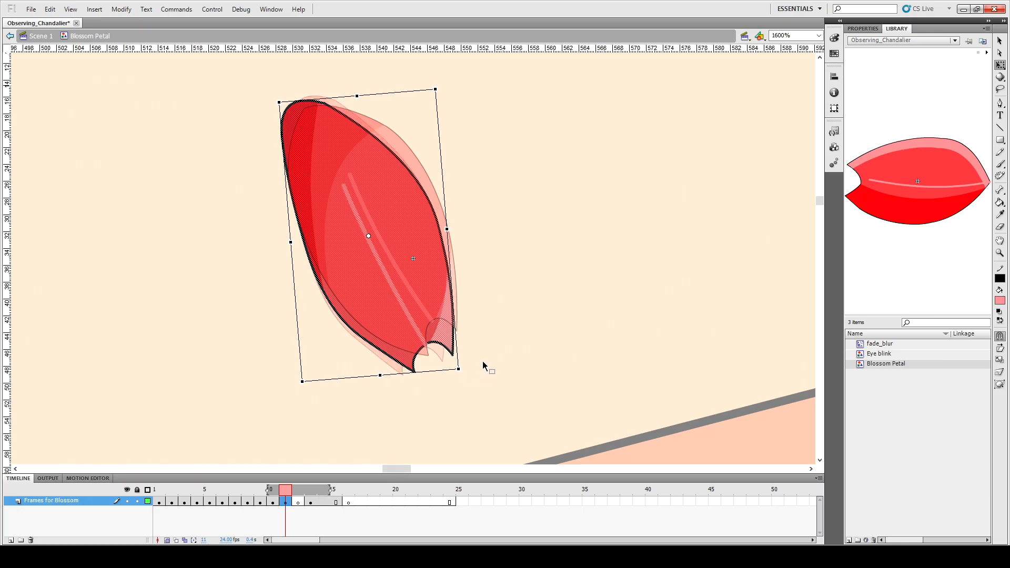
Step: Place a copy of frame 11's petal in frame 12 and rotate it a little further counterclockwise
{"action": "left_click", "coordinate": [298, 503]}
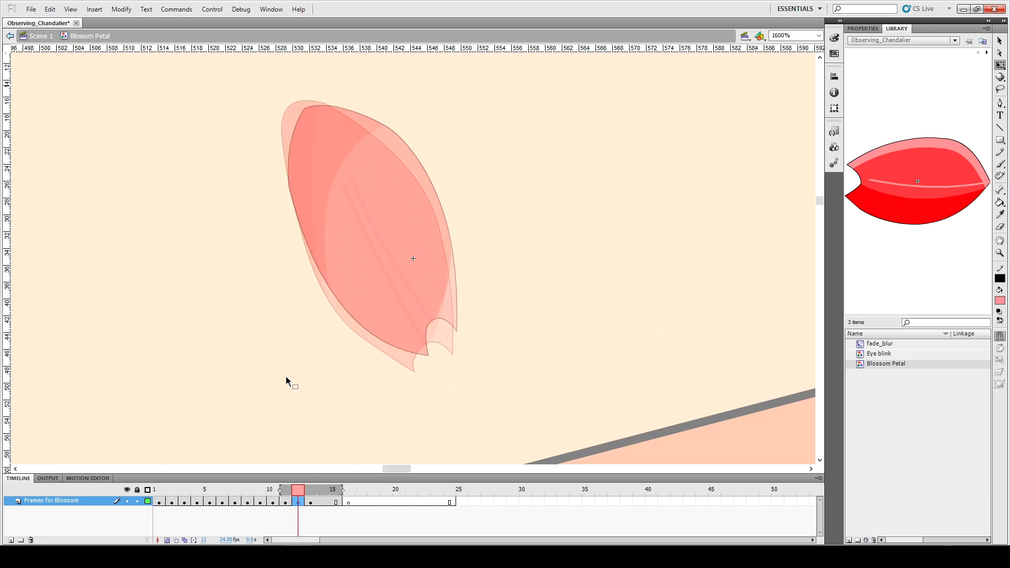
{"action": "key", "text": "ctrl+a"}
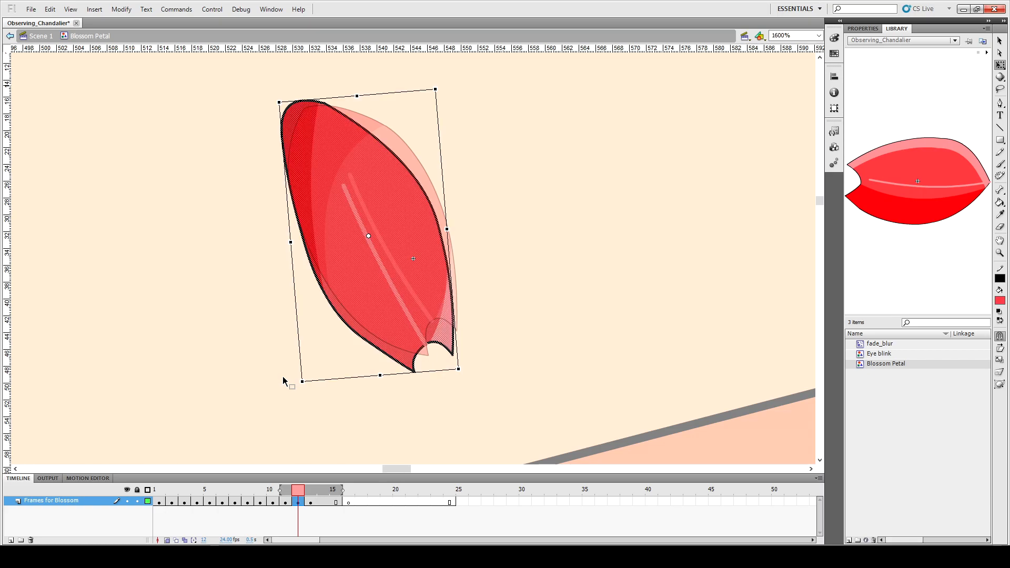
{"action": "left_click_drag", "start_coordinate": [440, 84], "coordinate": [429, 69]}
Step: Nudge the rotated petal on frame 12 slightly left and up, and deselect it
{"action": "key", "text": "Left"}
{"action": "key", "text": "Left"}
{"action": "key", "text": "Left"}
{"action": "key", "text": "Left"}
{"action": "key", "text": "Left"}
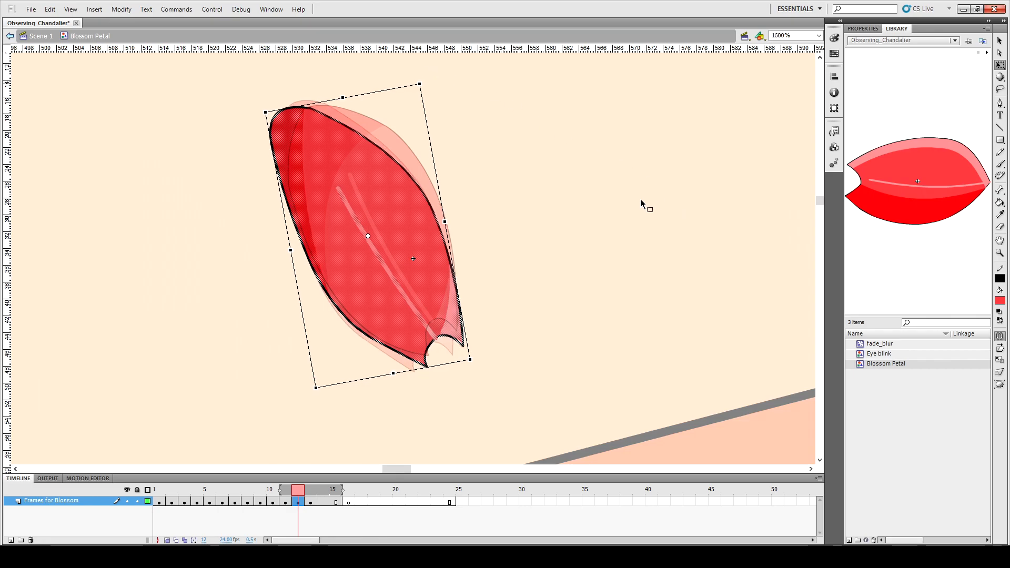
{"action": "key", "text": "Up"}
{"action": "key", "text": "Up"}
{"action": "key", "text": "Up"}
{"action": "key", "text": "Up"}
{"action": "key", "text": "Up"}
{"action": "key", "text": "Up"}
{"action": "key", "text": "Left"}
{"action": "key", "text": "Up"}
{"action": "key", "text": "Up"}
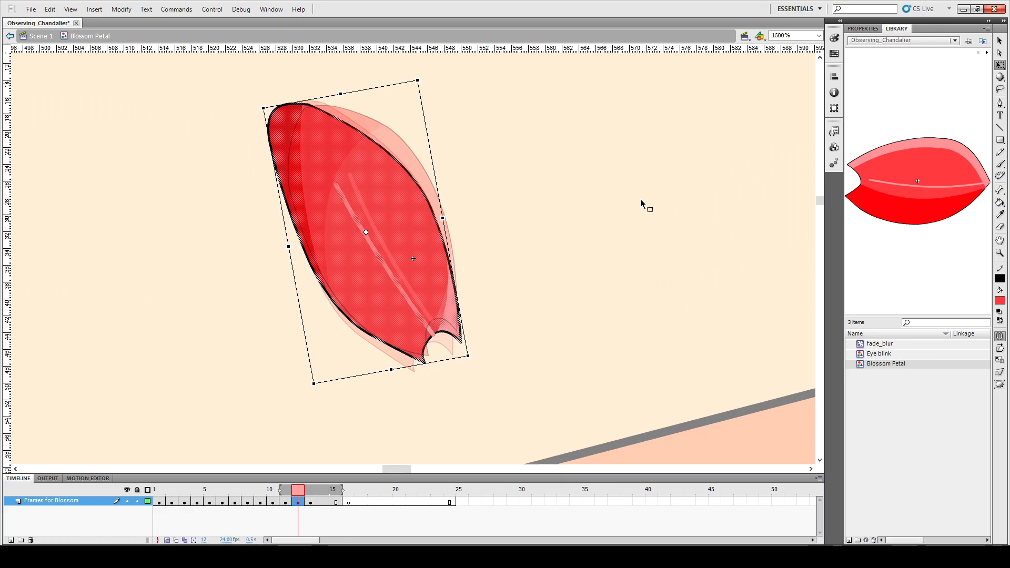
{"action": "left_click", "coordinate": [641, 201]}
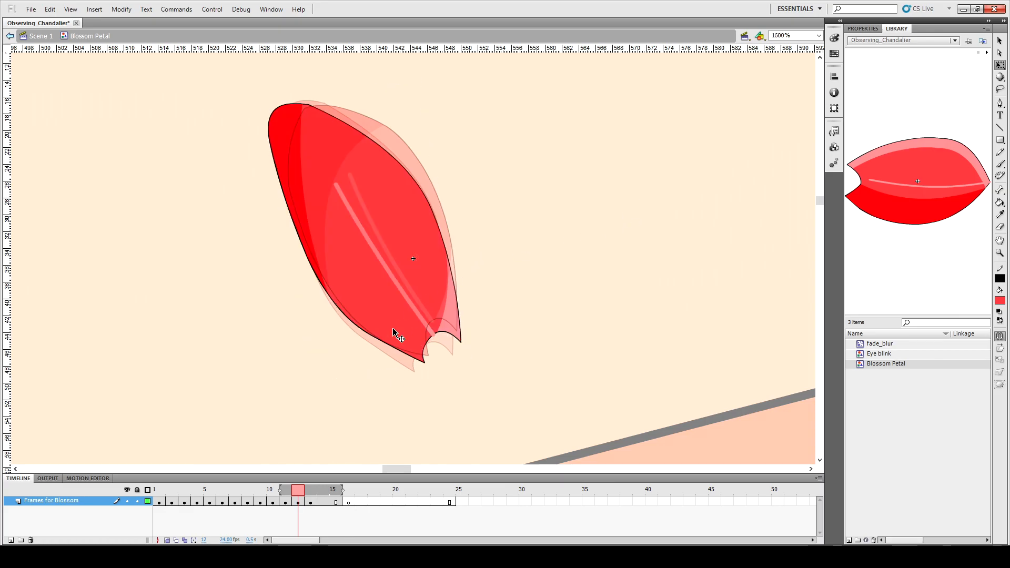
Step: Turn off onion skinning and play the petal animation repeatedly from frame 1 to check the motion
{"action": "left_click", "coordinate": [167, 541]}
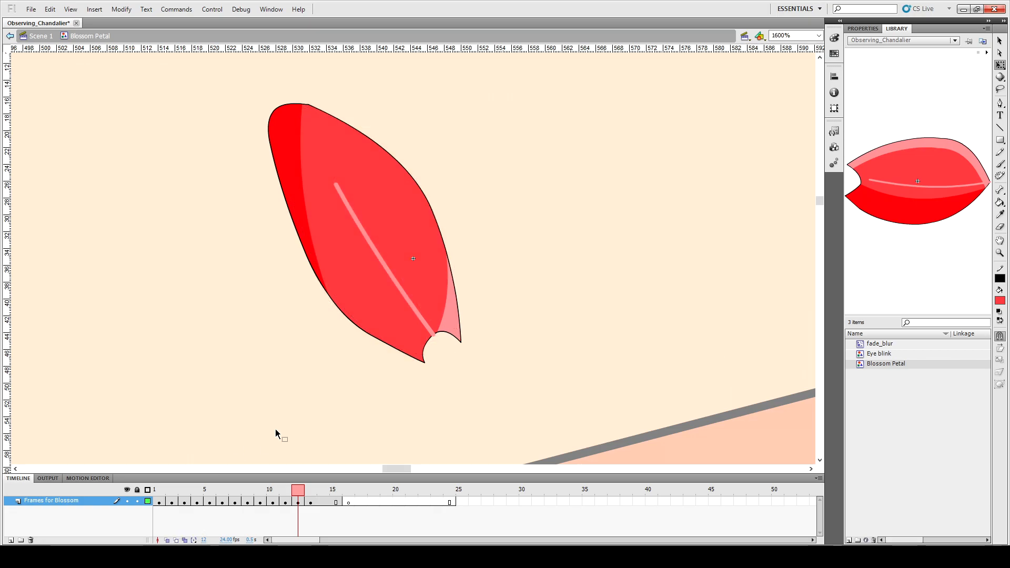
{"action": "left_click", "coordinate": [163, 502]}
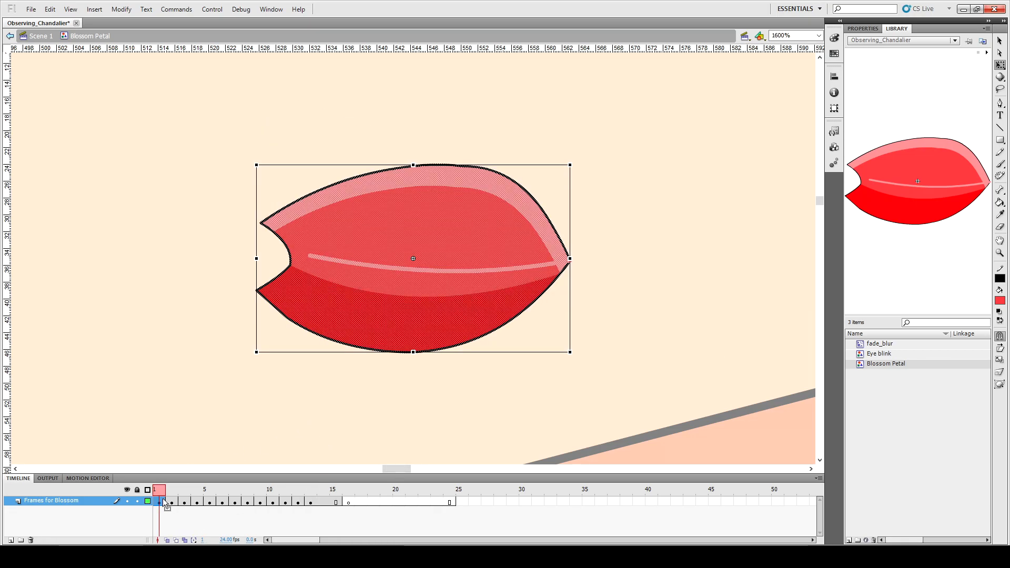
{"action": "left_click", "coordinate": [178, 418]}
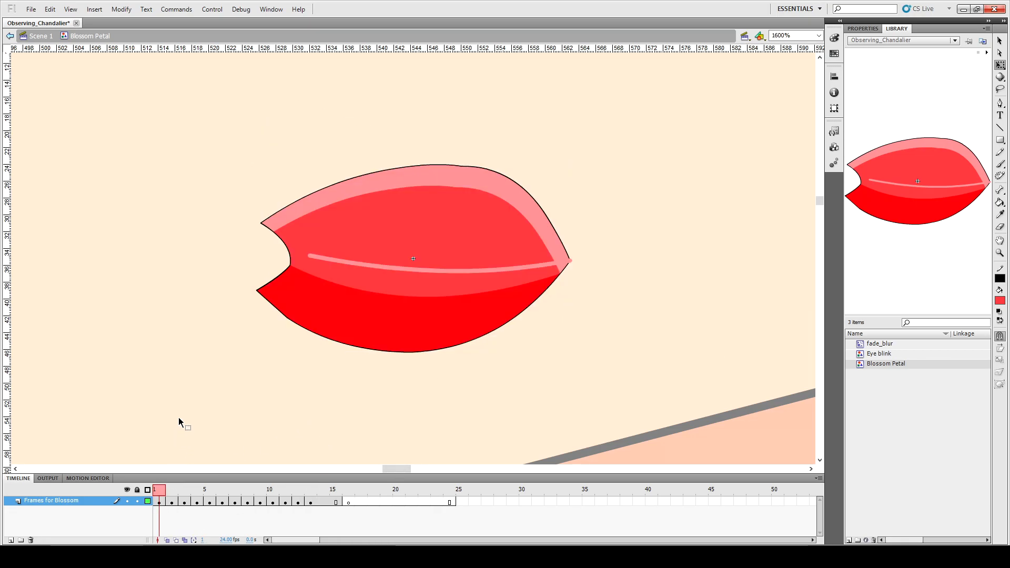
{"action": "key", "text": "Return"}
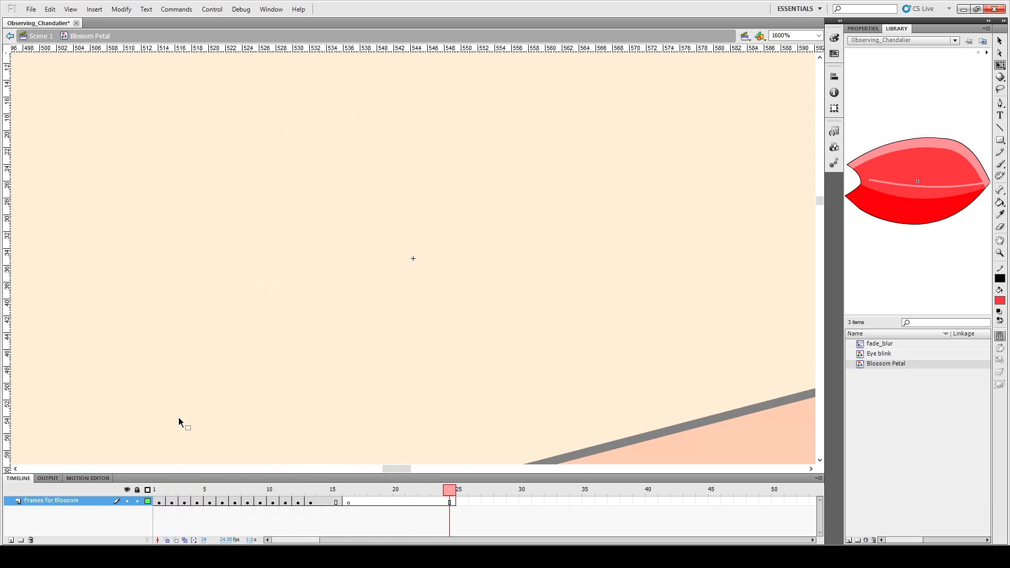
{"action": "key", "text": "Return"}
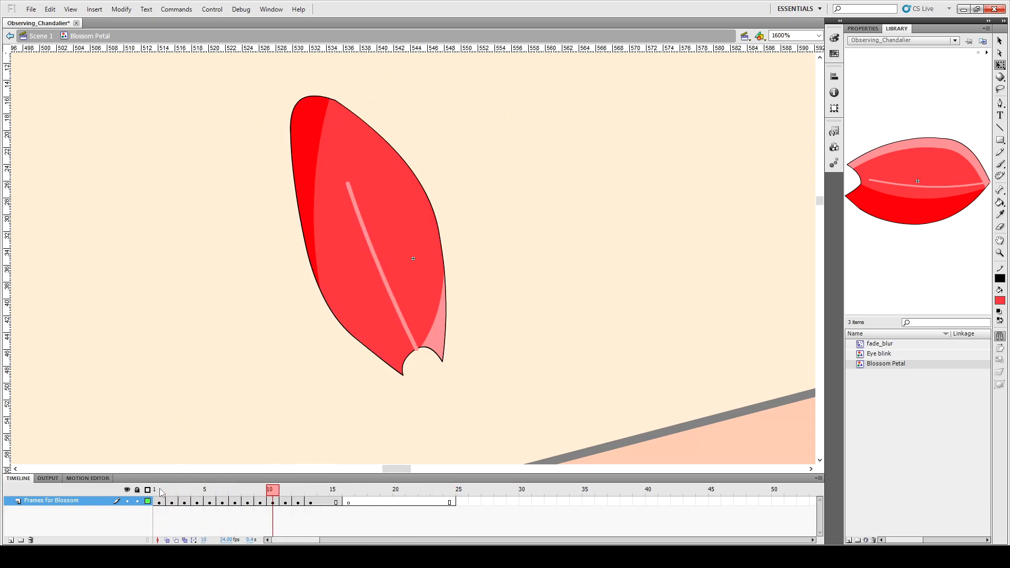
{"action": "key", "text": "Return"}
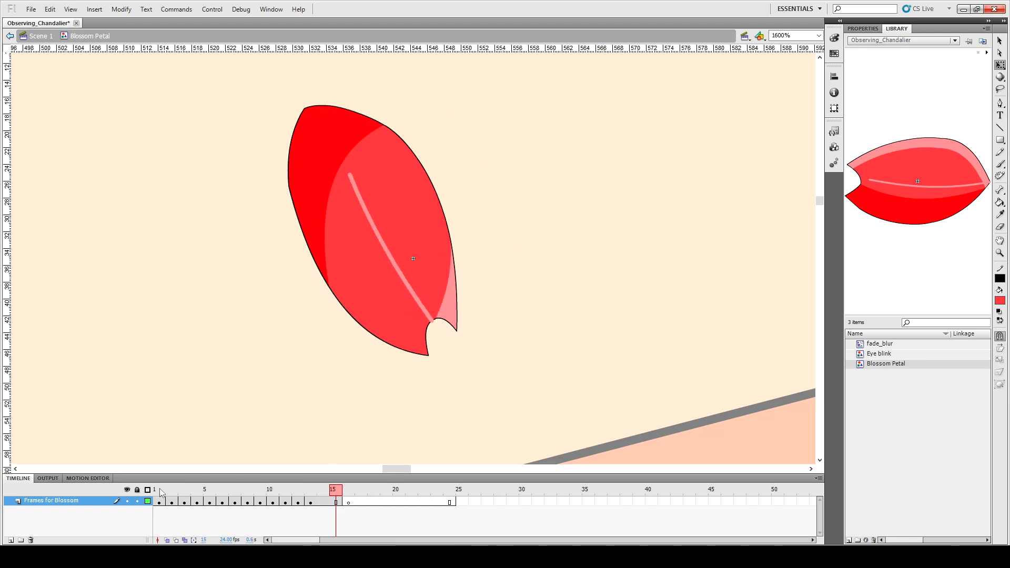
{"action": "left_click", "coordinate": [160, 490]}
{"action": "key", "text": "Return"}
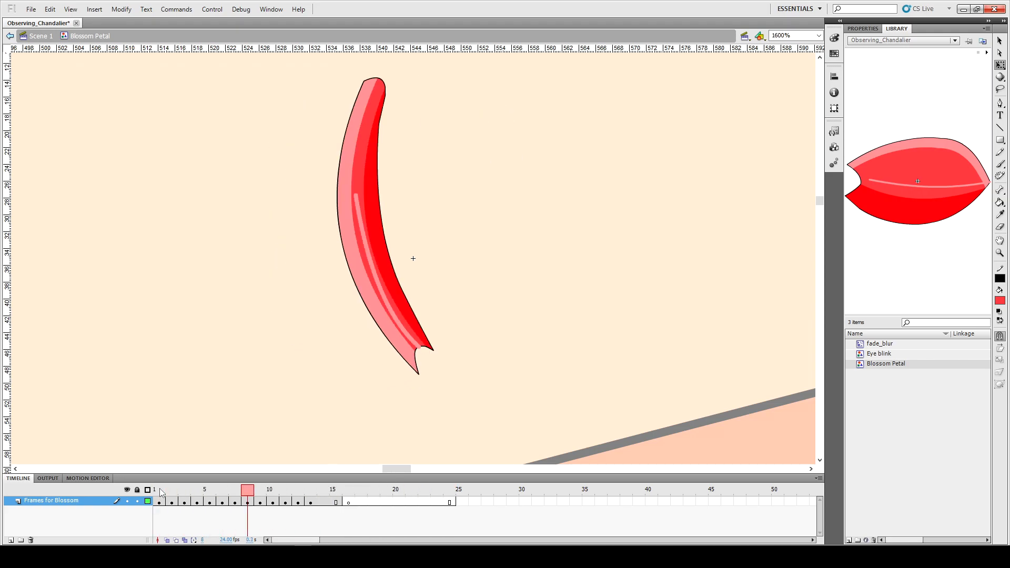
{"action": "left_click", "coordinate": [160, 490]}
{"action": "key", "text": "Return"}
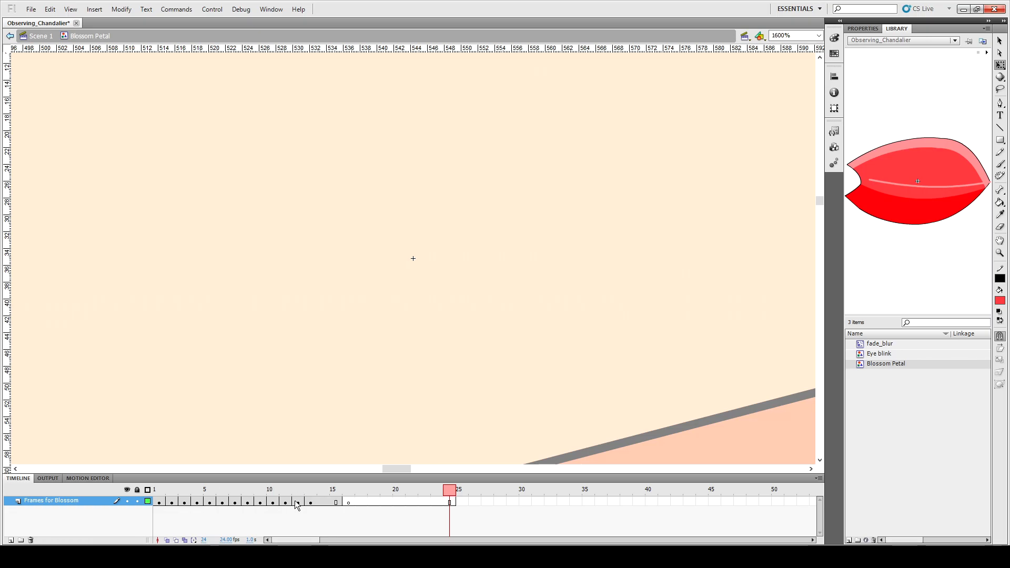
Step: Try converting frames 14 and 15 into keyframes that repeat the wide petal of frame 13
{"action": "left_click", "coordinate": [312, 503]}
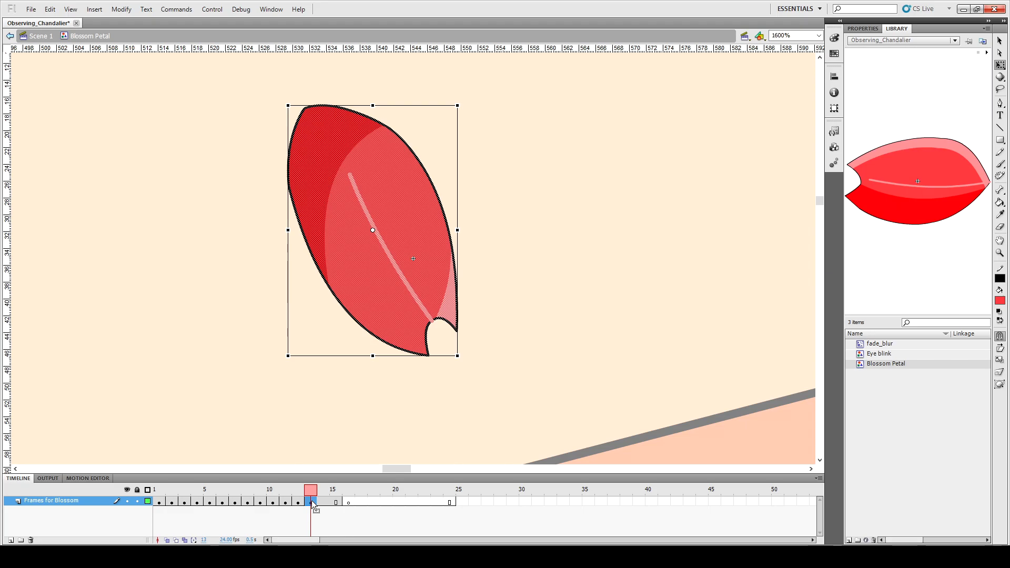
{"action": "key", "text": "F6"}
{"action": "key", "text": "F6"}
{"action": "left_click", "coordinate": [313, 503]}
{"action": "left_click", "coordinate": [325, 504]}
{"action": "left_click", "coordinate": [337, 504]}
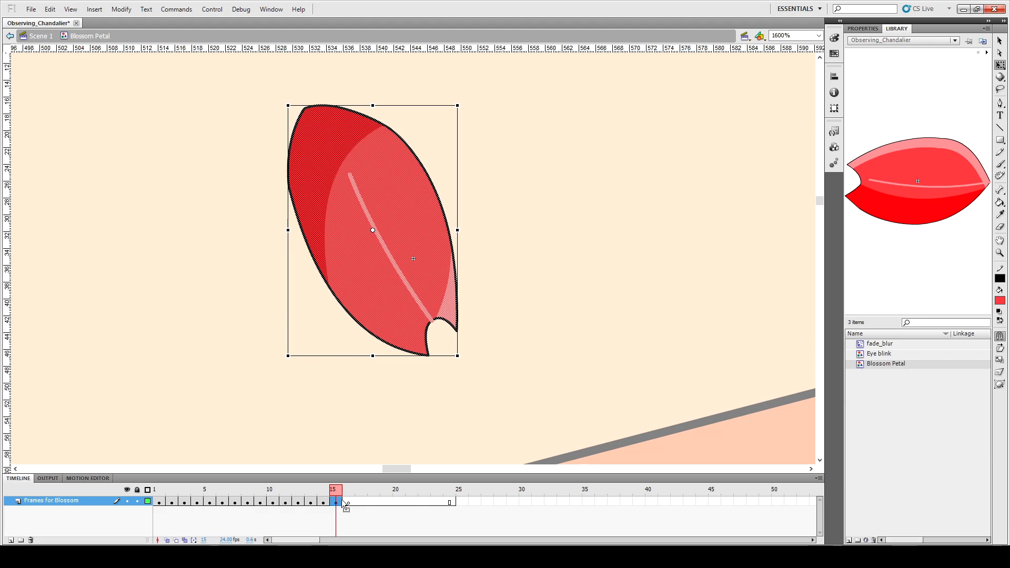
Step: Clear the extra keyframes at frames 14 and 15 so that frame 13's petal is held through them
{"action": "key", "text": "comma"}
{"action": "key", "text": "comma"}
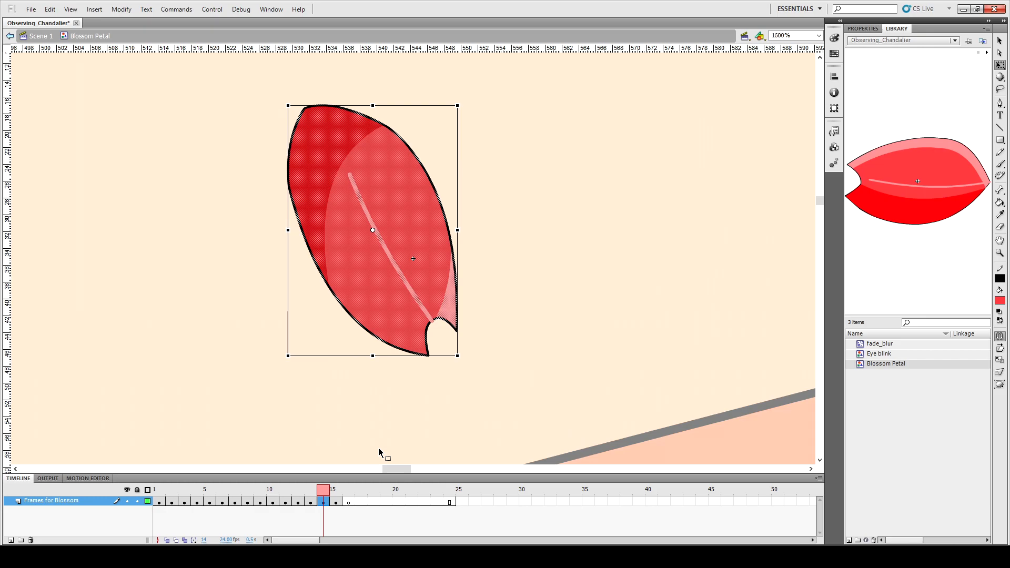
{"action": "key", "text": "period"}
{"action": "key", "text": "period"}
{"action": "key", "text": "shift+F6"}
{"action": "key", "text": "comma"}
{"action": "key", "text": "shift+F6"}
{"action": "key", "text": "comma"}
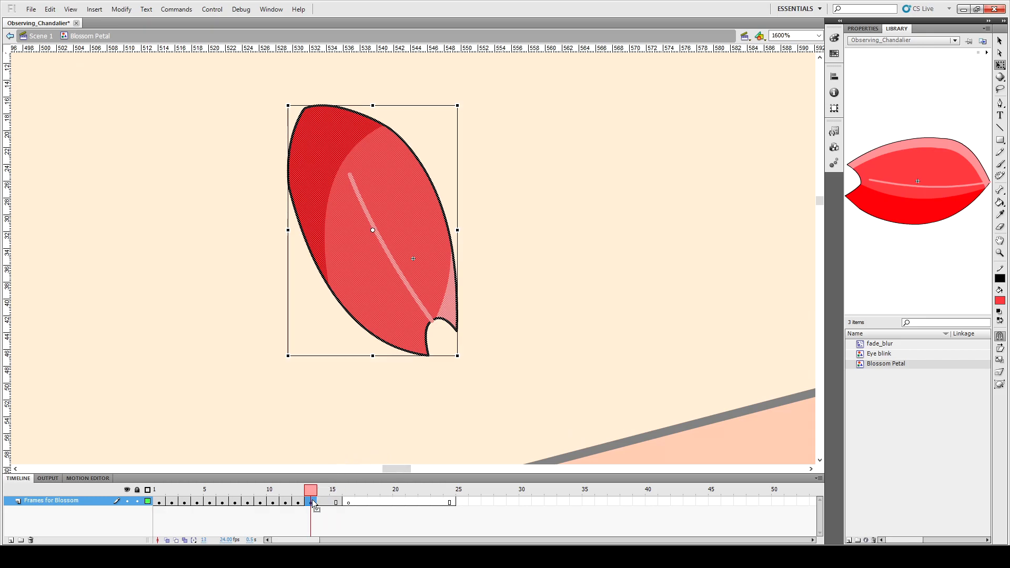
Step: Insert blank keyframes at frames 19 and 22 for the following key drawings
{"action": "left_click", "coordinate": [387, 501]}
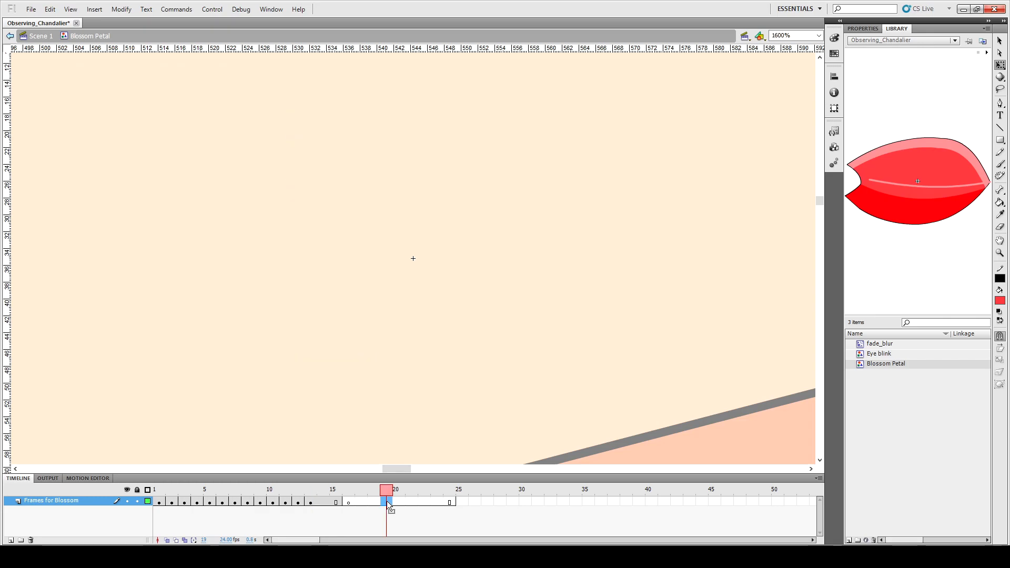
{"action": "key", "text": "F7"}
{"action": "left_click", "coordinate": [425, 501]}
{"action": "key", "text": "F7"}
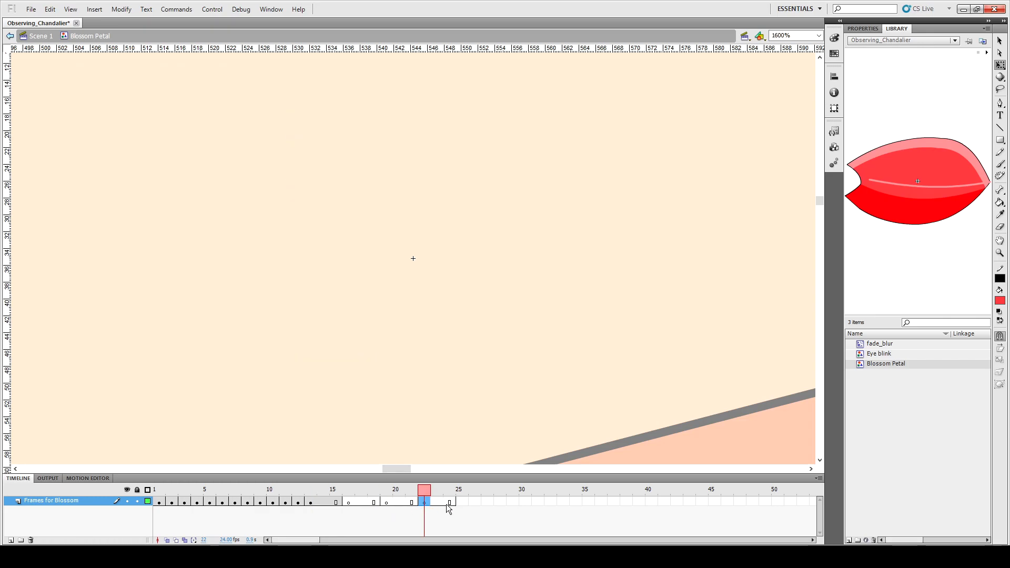
Step: Review the wide petal on frame 13 and turn on onion skinning at the blank frame 16
{"action": "left_click", "coordinate": [310, 501]}
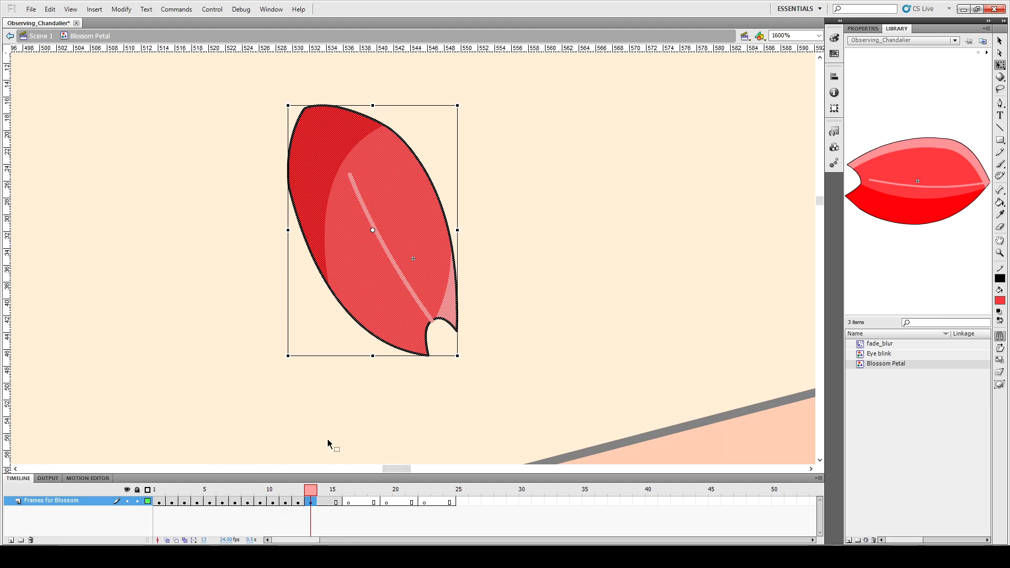
{"action": "left_click", "coordinate": [314, 406]}
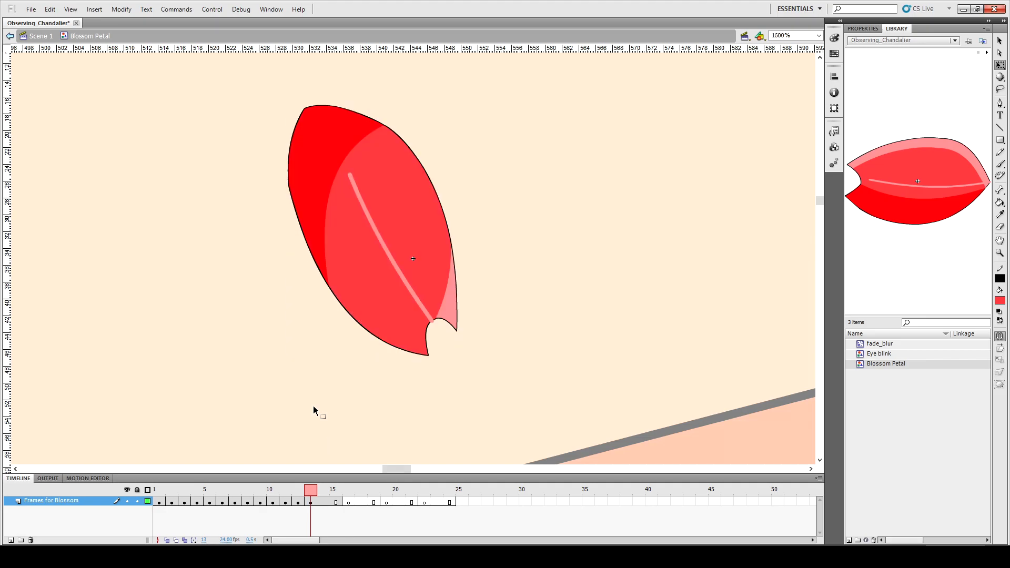
{"action": "left_click", "coordinate": [349, 502]}
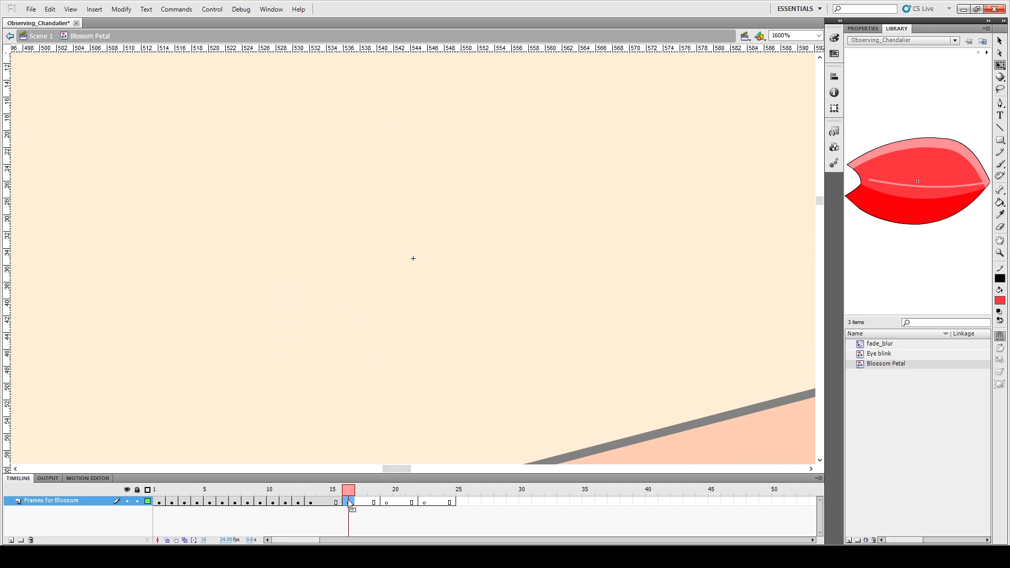
{"action": "left_click", "coordinate": [167, 540]}
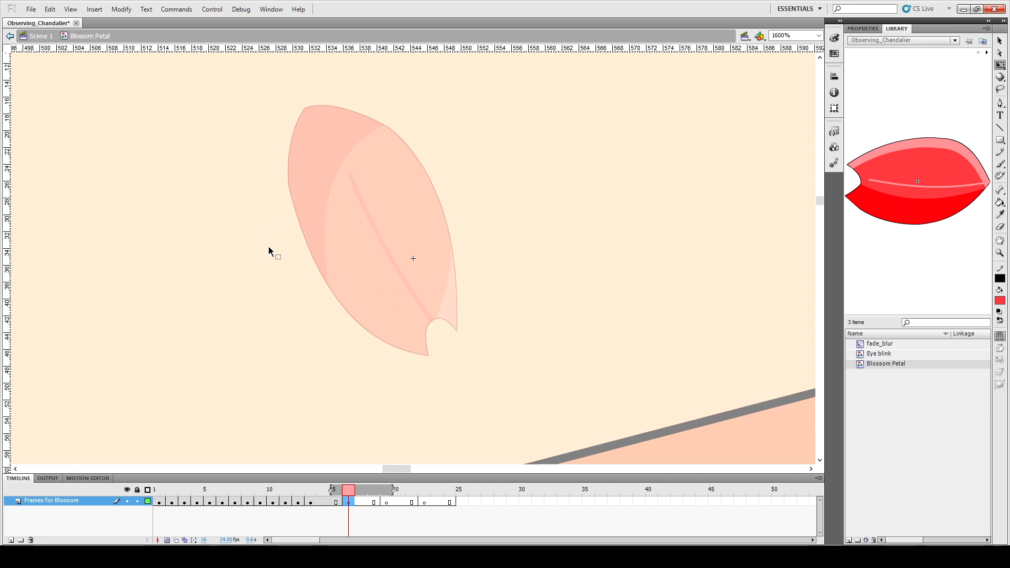
Step: Draw the new petal's upper edge on frame 16 as a Pen curve extended by a line bent into an arc
{"action": "key", "text": "p"}
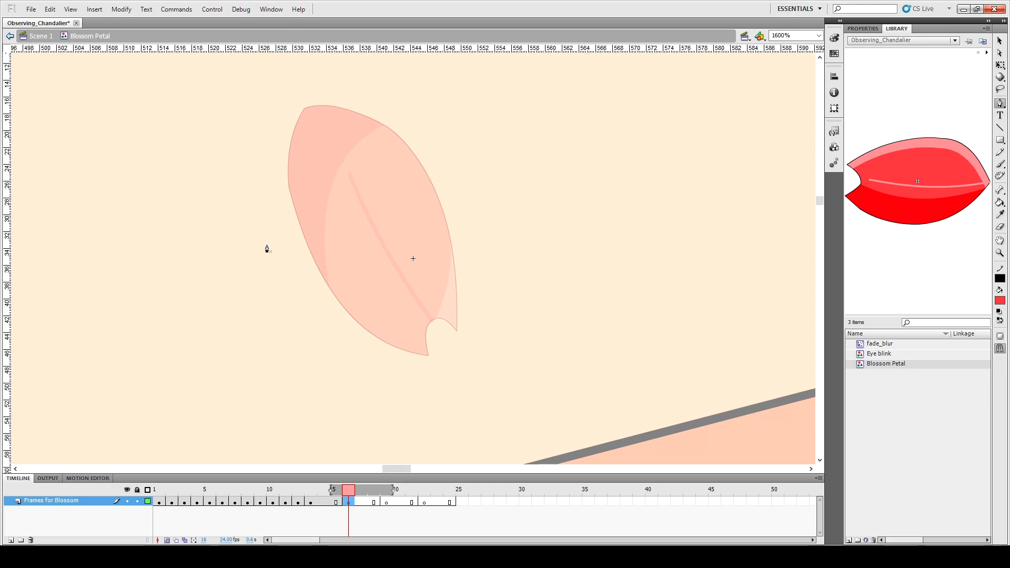
{"action": "left_click", "coordinate": [266, 248]}
{"action": "left_click_drag", "start_coordinate": [370, 182], "coordinate": [429, 179]}
{"action": "key", "text": "v"}
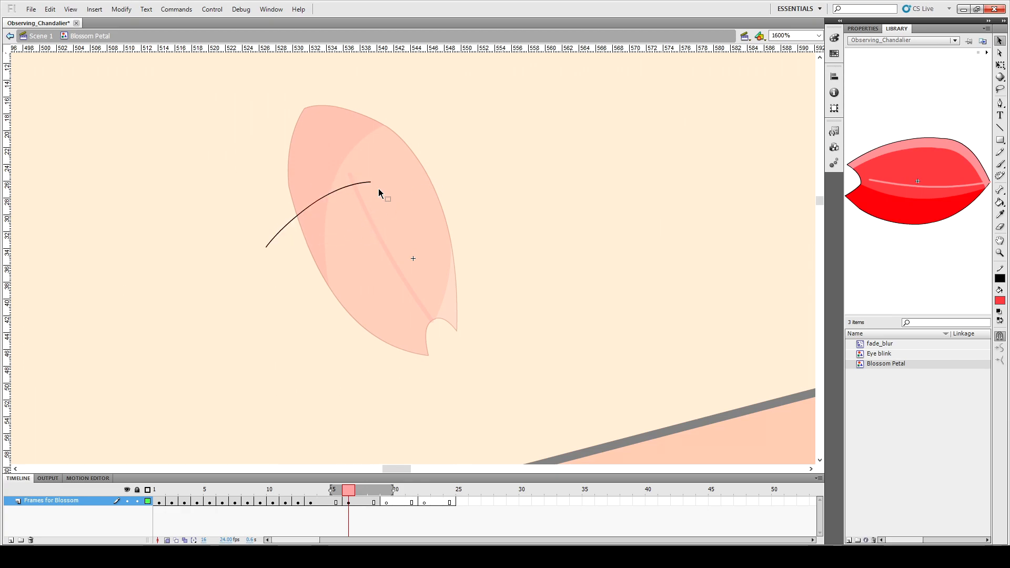
{"action": "left_click_drag", "start_coordinate": [371, 181], "coordinate": [482, 215]}
{"action": "key", "text": "n"}
{"action": "key", "text": "v"}
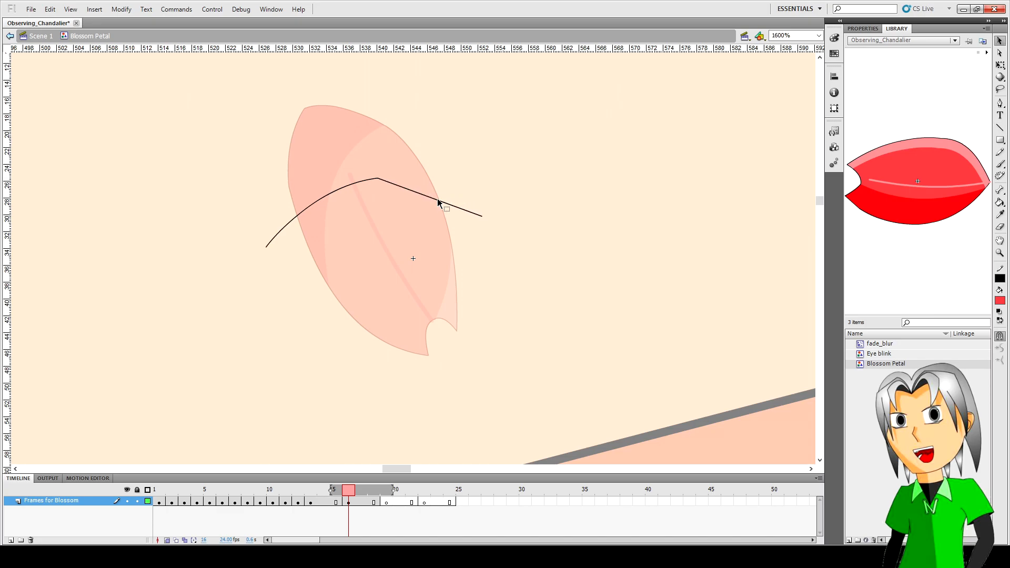
{"action": "left_click_drag", "start_coordinate": [434, 199], "coordinate": [438, 190]}
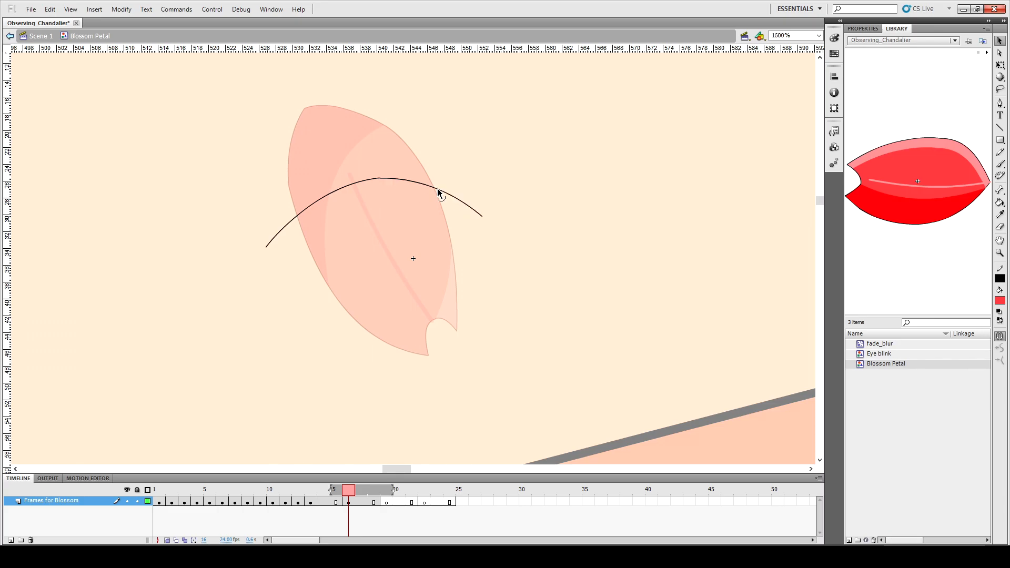
Step: Smooth the upper arc by lowering its middle point slightly and adjusting its two end points
{"action": "left_click", "coordinate": [380, 178]}
{"action": "left_click", "coordinate": [383, 184]}
{"action": "left_click_drag", "start_coordinate": [378, 178], "coordinate": [378, 181]}
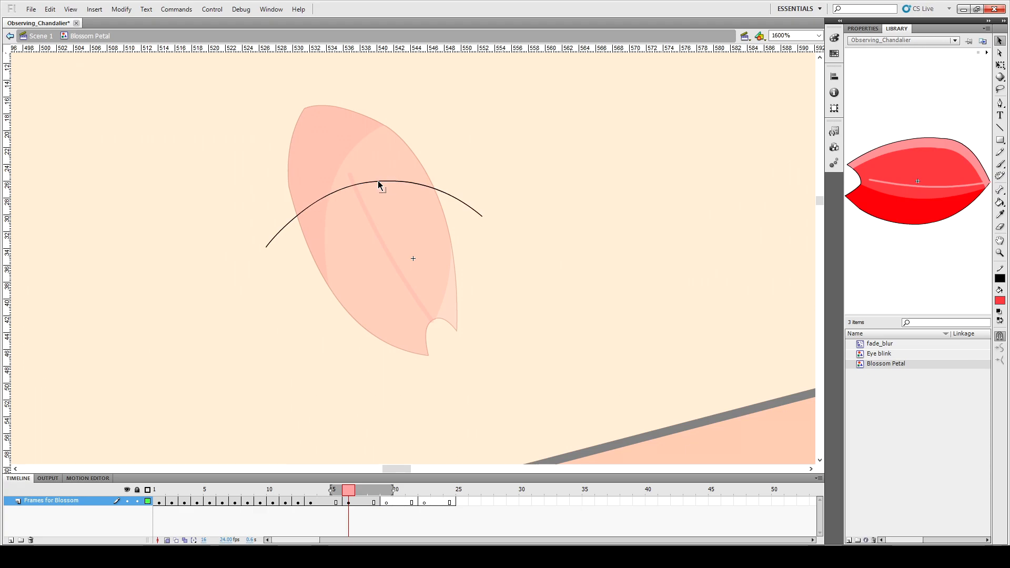
{"action": "left_click", "coordinate": [438, 191]}
{"action": "left_click", "coordinate": [447, 210]}
{"action": "left_click_drag", "start_coordinate": [481, 216], "coordinate": [475, 206]}
Step: Draw the petal's curved lower edge from the arc's left end with the Pen tool and lower its free end slightly
{"action": "key", "text": "p"}
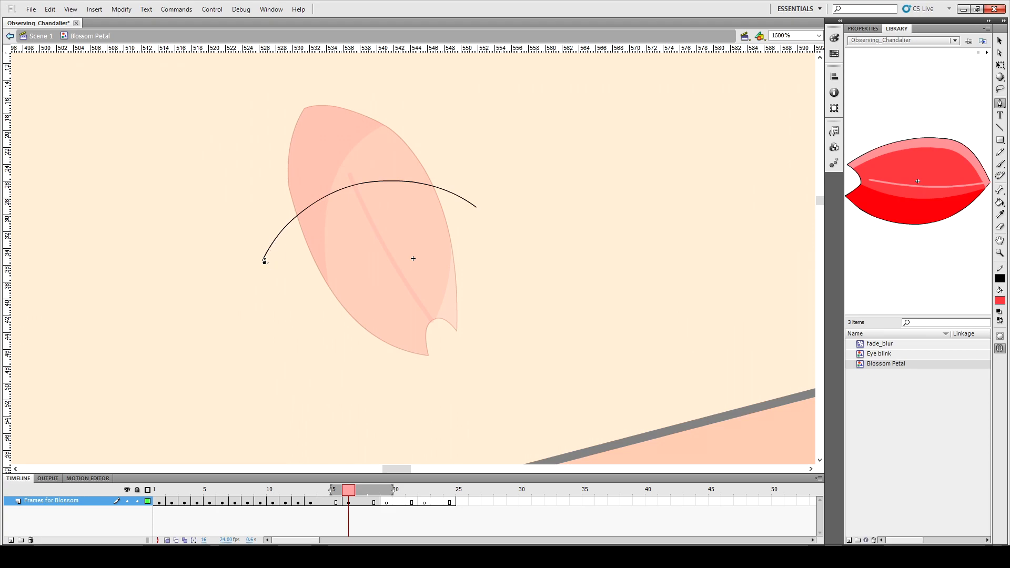
{"action": "left_click", "coordinate": [264, 259]}
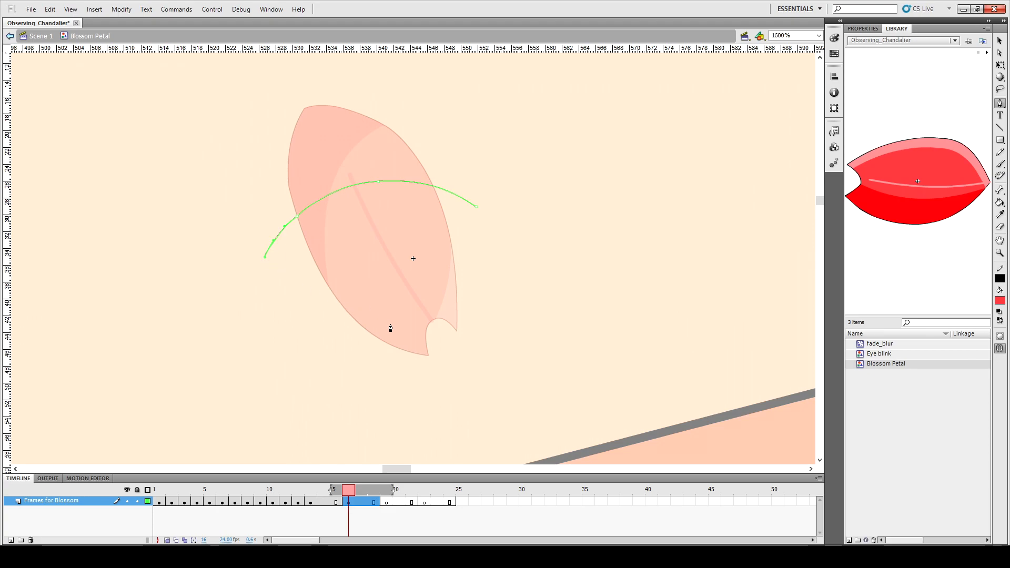
{"action": "left_click_drag", "start_coordinate": [382, 321], "coordinate": [485, 334]}
{"action": "key", "text": "v"}
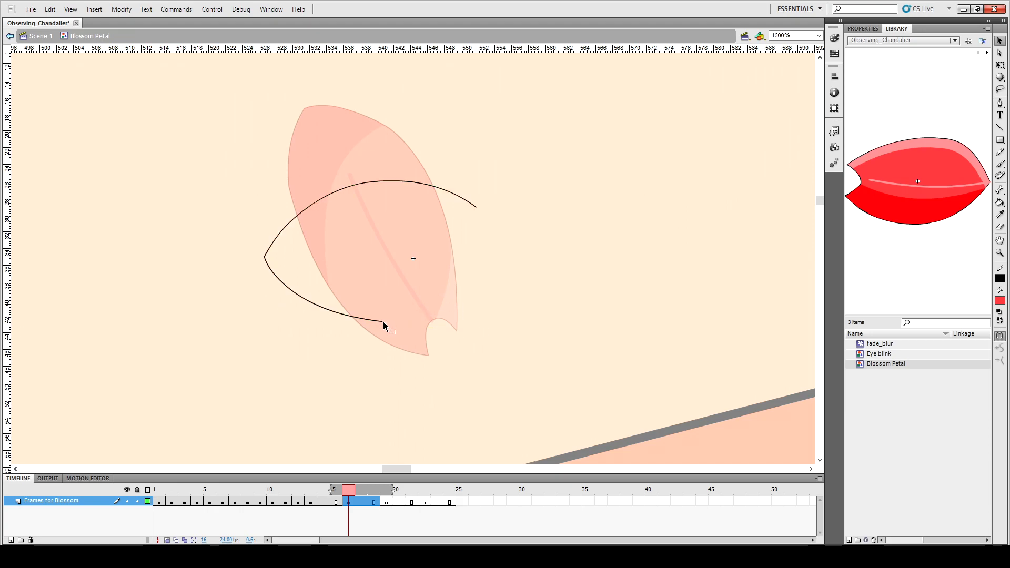
{"action": "left_click_drag", "start_coordinate": [384, 321], "coordinate": [383, 326]}
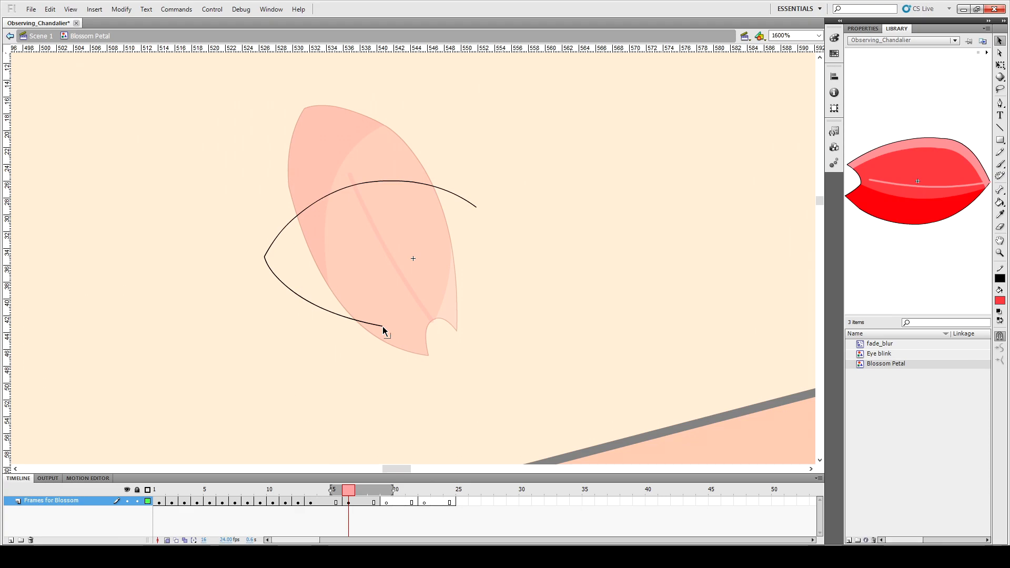
Step: Extend the petal's lower edge on frame 16 with a line rising to the right and bend it outward into an arc
{"action": "key", "text": "n"}
{"action": "mouse_move", "coordinate": [383, 327]}
{"action": "left_mouse_down"}
{"action": "mouse_move", "coordinate": [488, 270]}
{"action": "mouse_move", "coordinate": [475, 281]}
{"action": "left_mouse_up"}
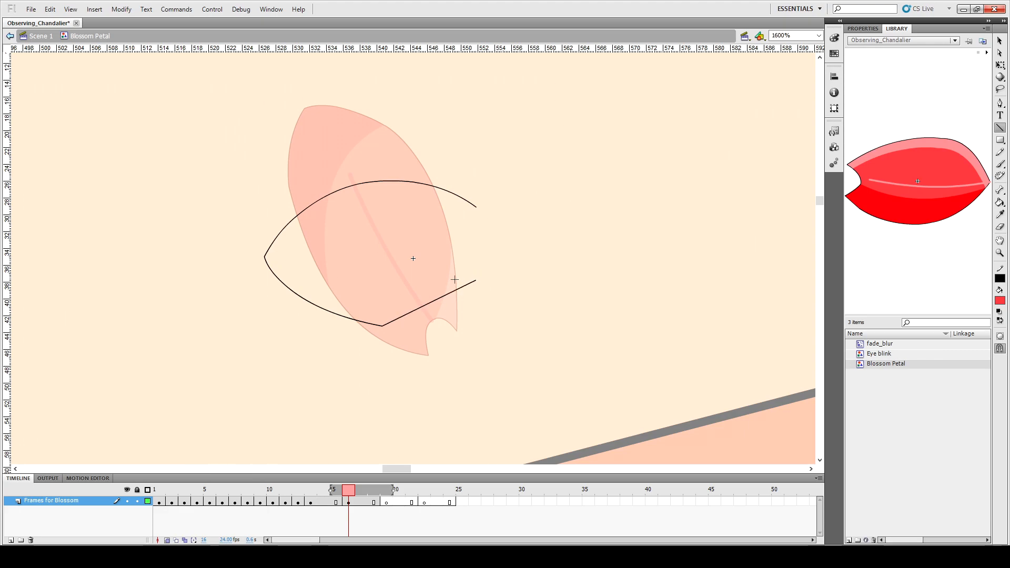
{"action": "key", "text": "v"}
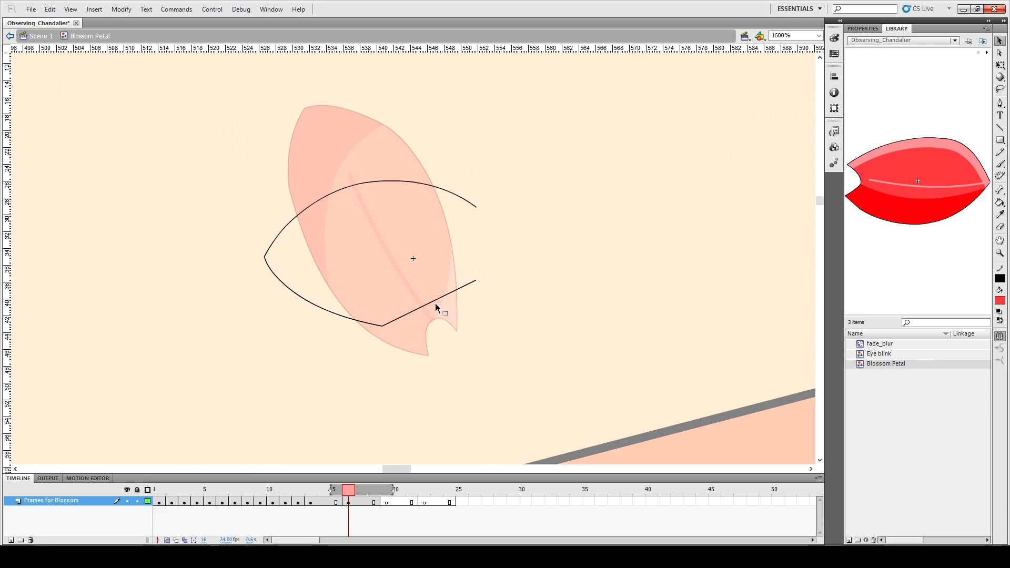
{"action": "left_click_drag", "start_coordinate": [431, 304], "coordinate": [438, 313]}
Step: Close the petal's right end with two short lines meeting in an inward notch and bend them outward
{"action": "key", "text": "n"}
{"action": "left_click_drag", "start_coordinate": [460, 248], "coordinate": [476, 208]}
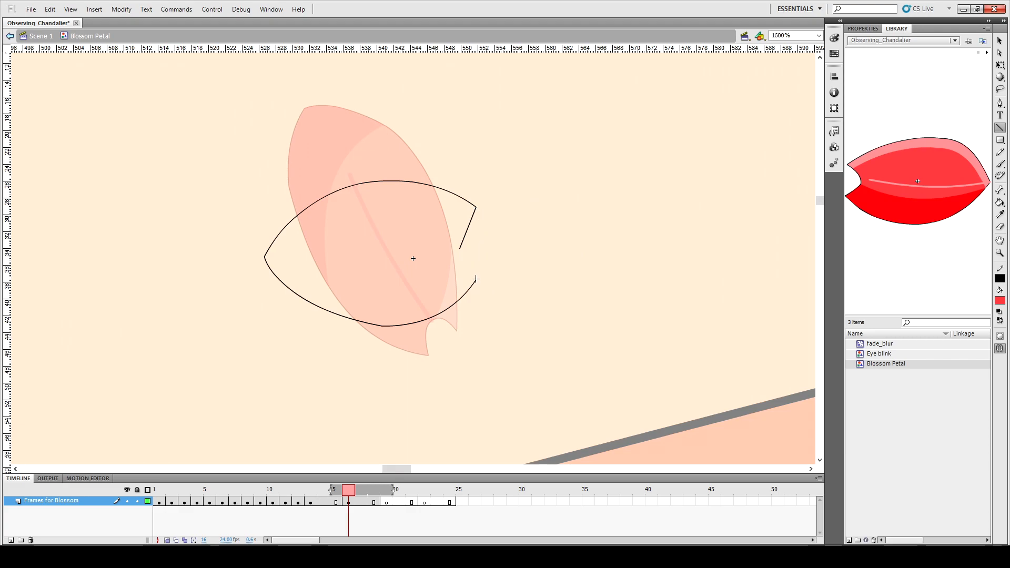
{"action": "left_click_drag", "start_coordinate": [476, 280], "coordinate": [461, 249]}
{"action": "key", "text": "v"}
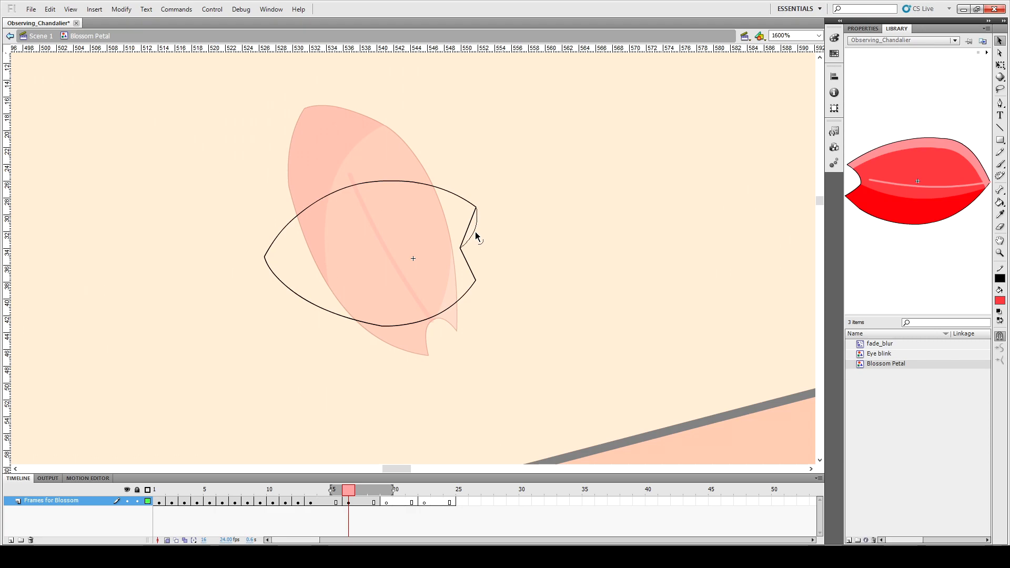
{"action": "left_click_drag", "start_coordinate": [476, 235], "coordinate": [475, 235]}
Step: Round the two lobes beside the notch by pulling their corner points inward and bulging the upper lobe's edge slightly outward
{"action": "left_click_drag", "start_coordinate": [475, 208], "coordinate": [458, 207]}
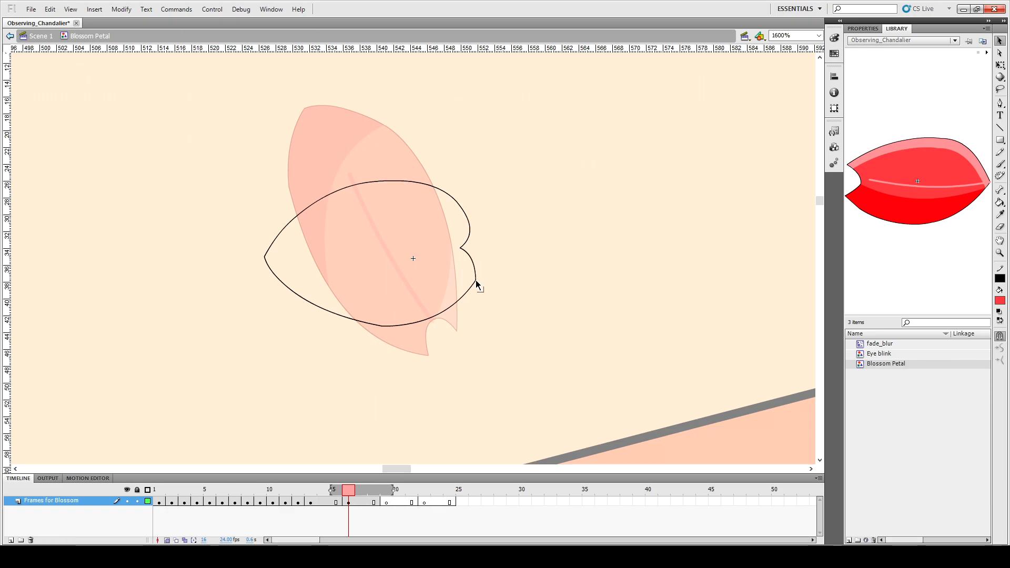
{"action": "mouse_move", "coordinate": [476, 282]}
{"action": "left_mouse_down"}
{"action": "mouse_move", "coordinate": [464, 289]}
{"action": "mouse_move", "coordinate": [470, 279]}
{"action": "left_mouse_up"}
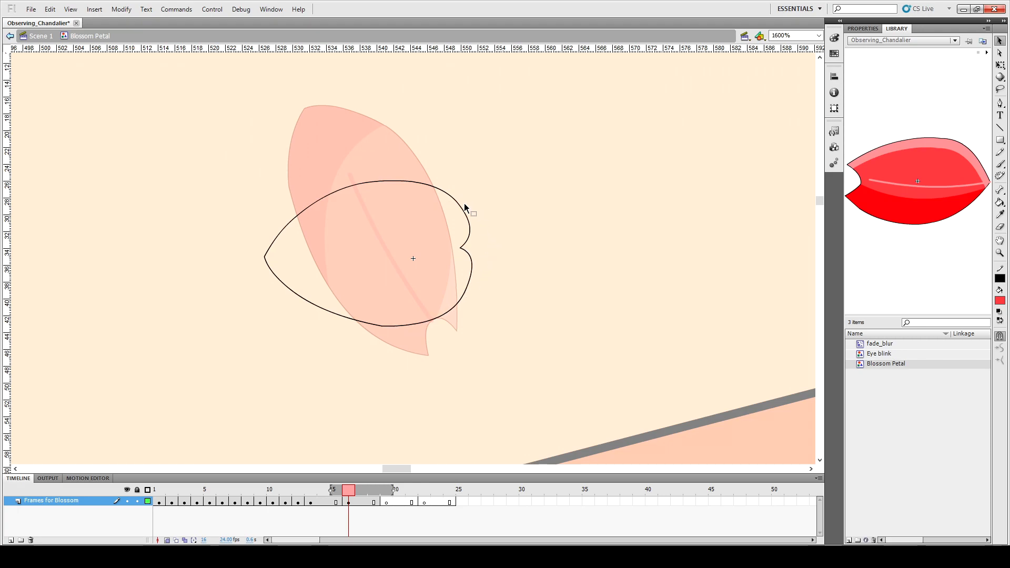
{"action": "left_click_drag", "start_coordinate": [460, 210], "coordinate": [464, 205]}
Step: Select the whole petal outline and stretch it taller by raising its upper edge with Free Transform
{"action": "double_click", "coordinate": [361, 182]}
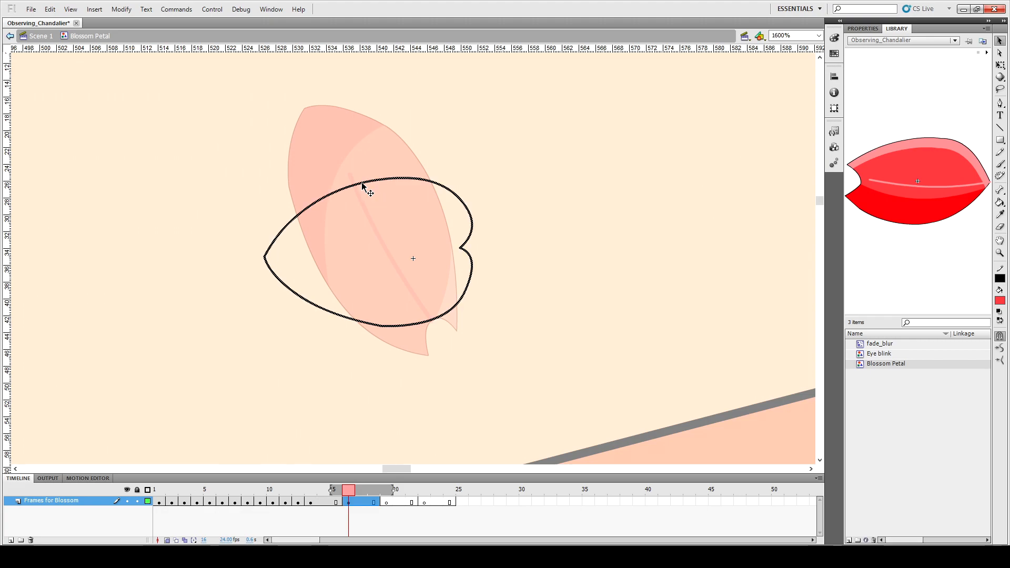
{"action": "key", "text": "q"}
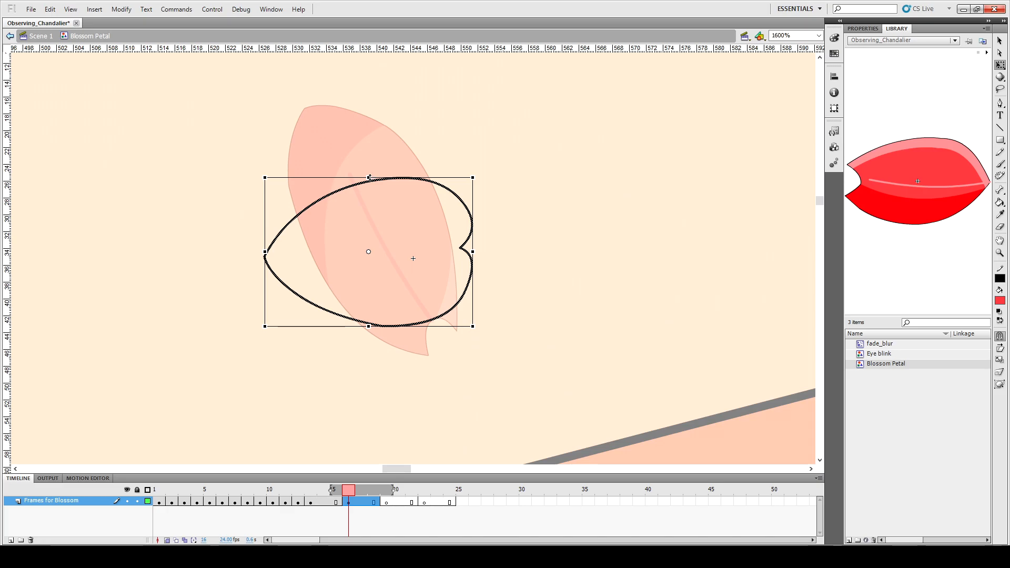
{"action": "left_click_drag", "start_coordinate": [368, 177], "coordinate": [368, 161]}
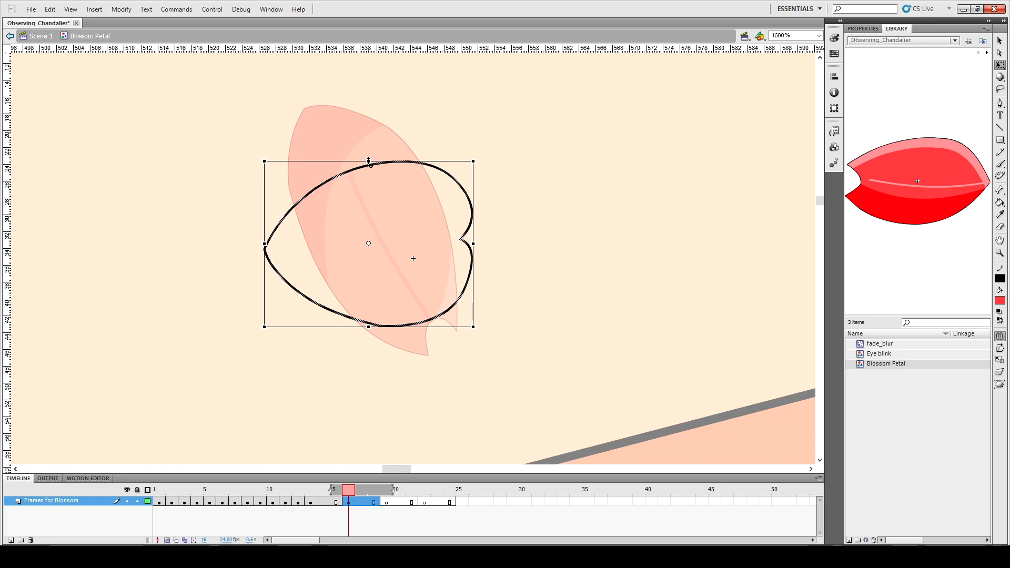
{"action": "left_click", "coordinate": [545, 190]}
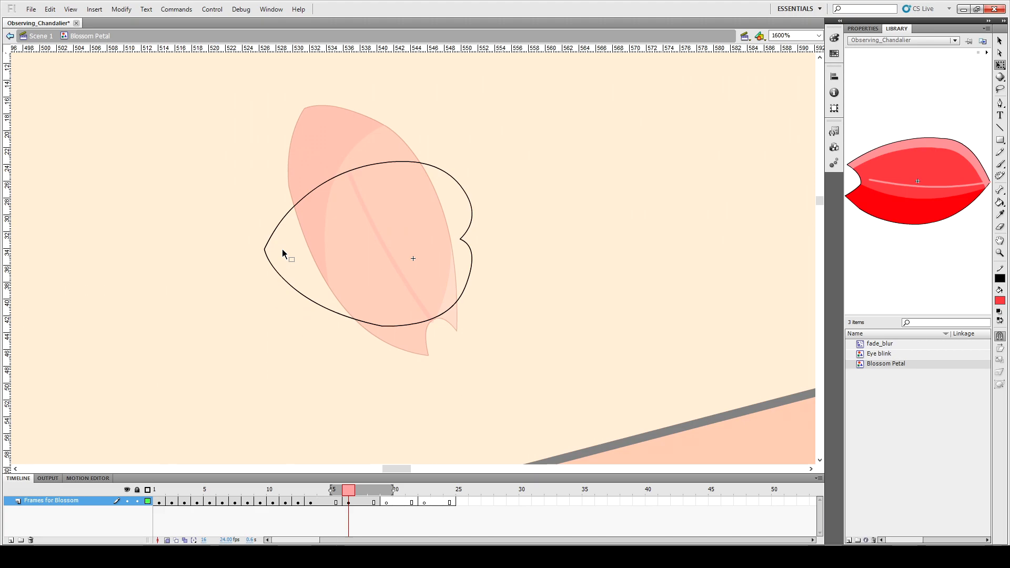
Step: Draw two shading boundary lines from just inside the left tip to the upper and lower edges, bending each slightly outward
{"action": "key", "text": "n"}
{"action": "left_click_drag", "start_coordinate": [286, 249], "coordinate": [403, 162]}
{"action": "key", "text": "v"}
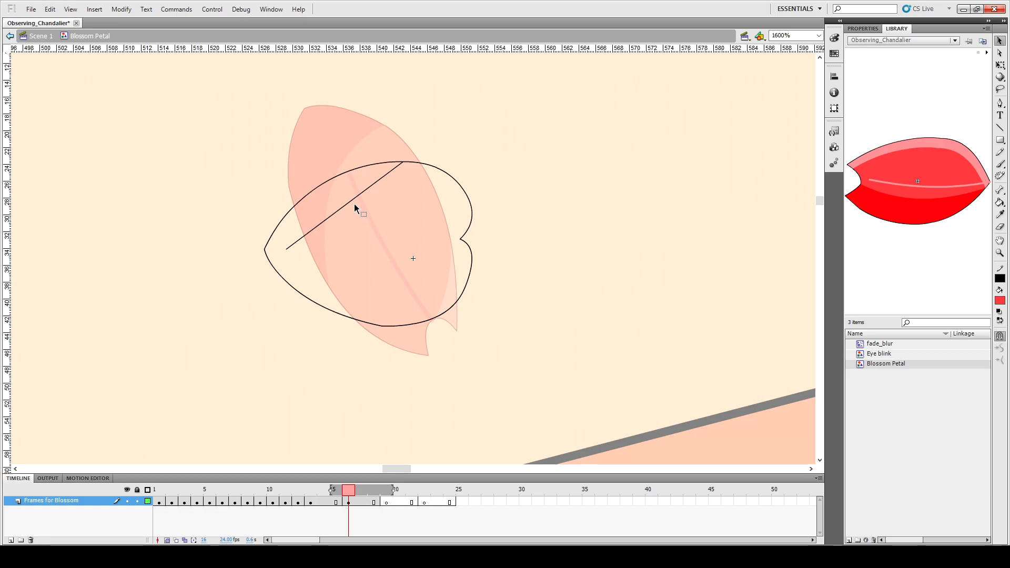
{"action": "left_click_drag", "start_coordinate": [352, 204], "coordinate": [346, 196]}
{"action": "key", "text": "n"}
{"action": "left_click_drag", "start_coordinate": [286, 249], "coordinate": [384, 326]}
{"action": "key", "text": "v"}
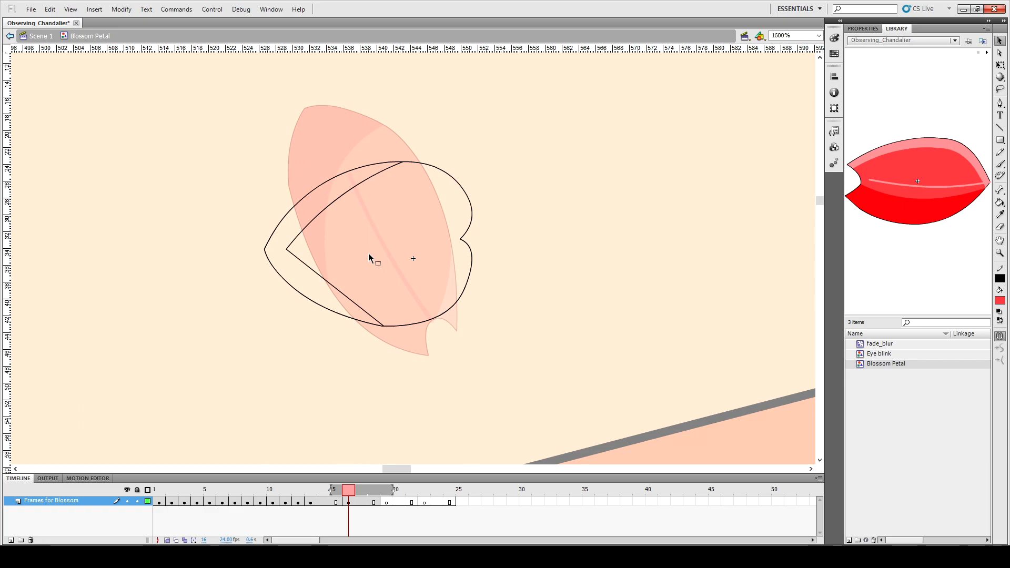
{"action": "left_click_drag", "start_coordinate": [335, 290], "coordinate": [335, 294]}
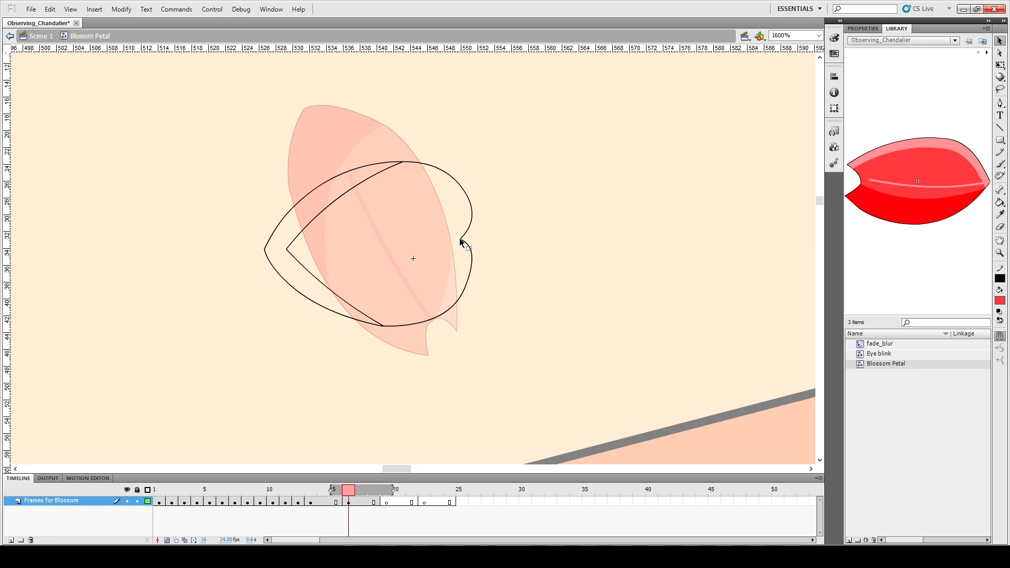
Step: Draw the petal's central vein from the notch toward the left tip and bend it slightly upward
{"action": "key", "text": "n"}
{"action": "left_click_drag", "start_coordinate": [461, 239], "coordinate": [321, 248]}
{"action": "key", "text": "v"}
{"action": "left_click_drag", "start_coordinate": [401, 245], "coordinate": [401, 240]}
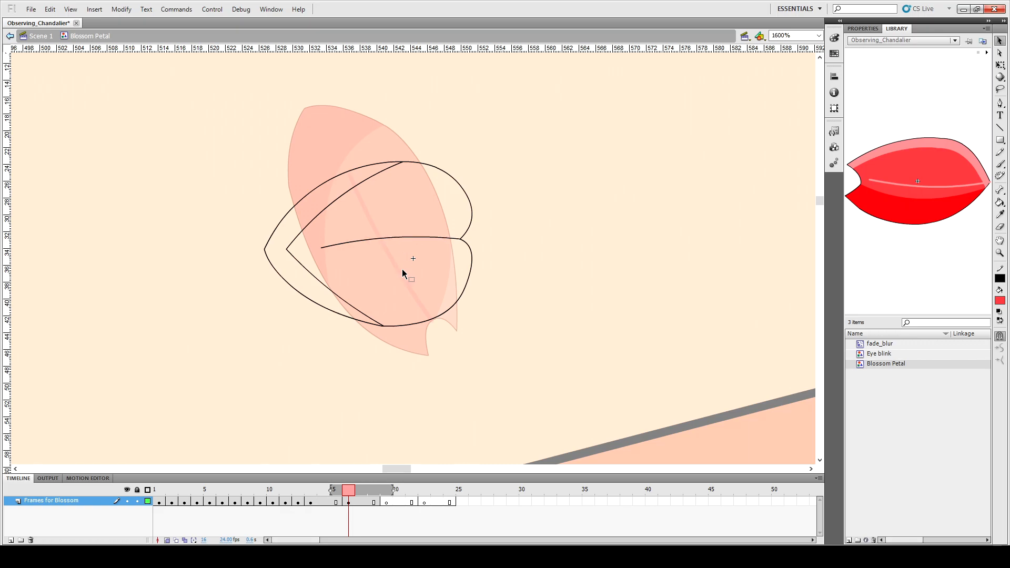
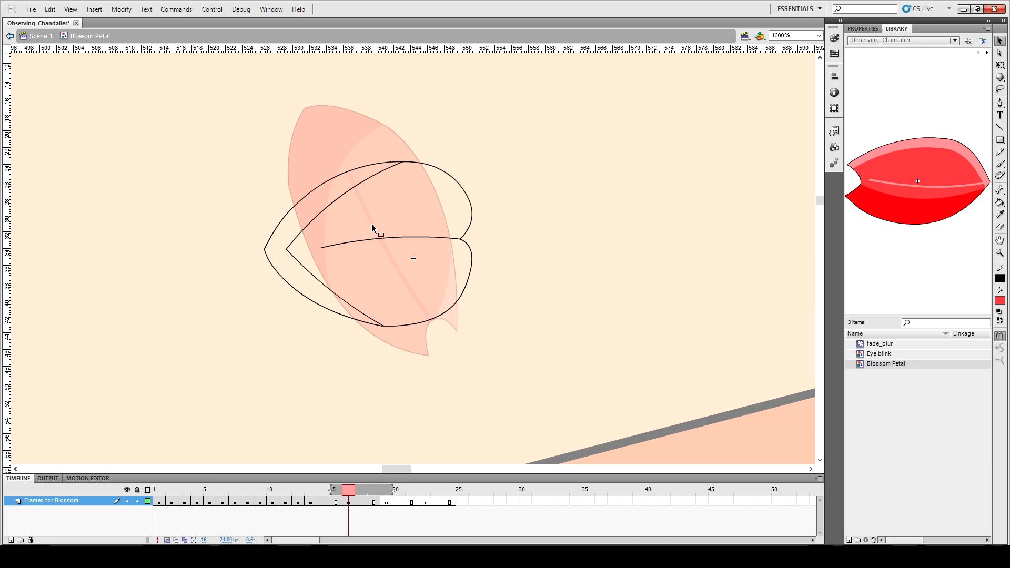
Step: Compare with frame 15, then draw two curved highlight boundary lines on frame 16 from the upper and lower edges to the vein near the notch
{"action": "key", "text": "comma"}
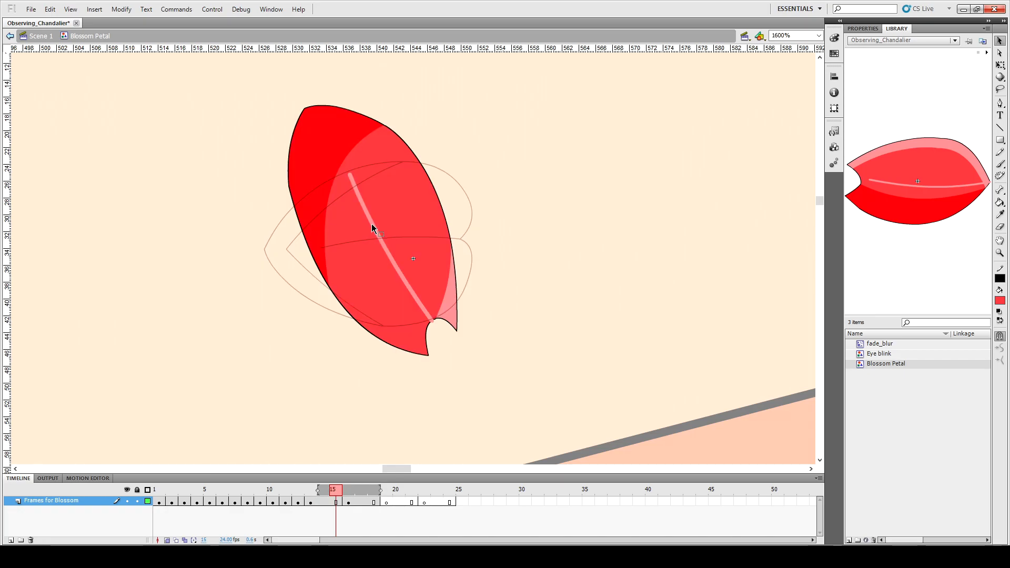
{"action": "key", "text": "period"}
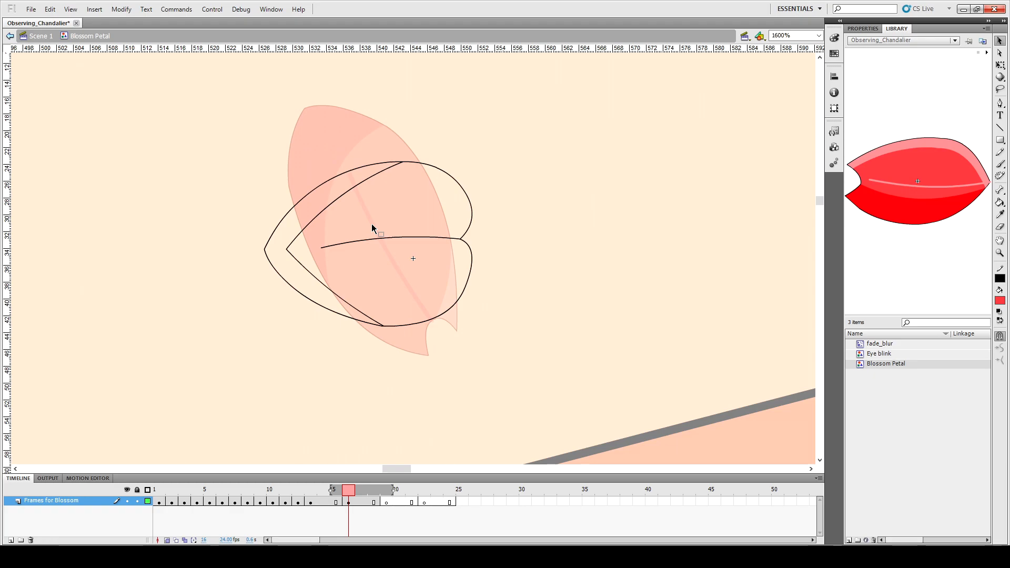
{"action": "key", "text": "comma"}
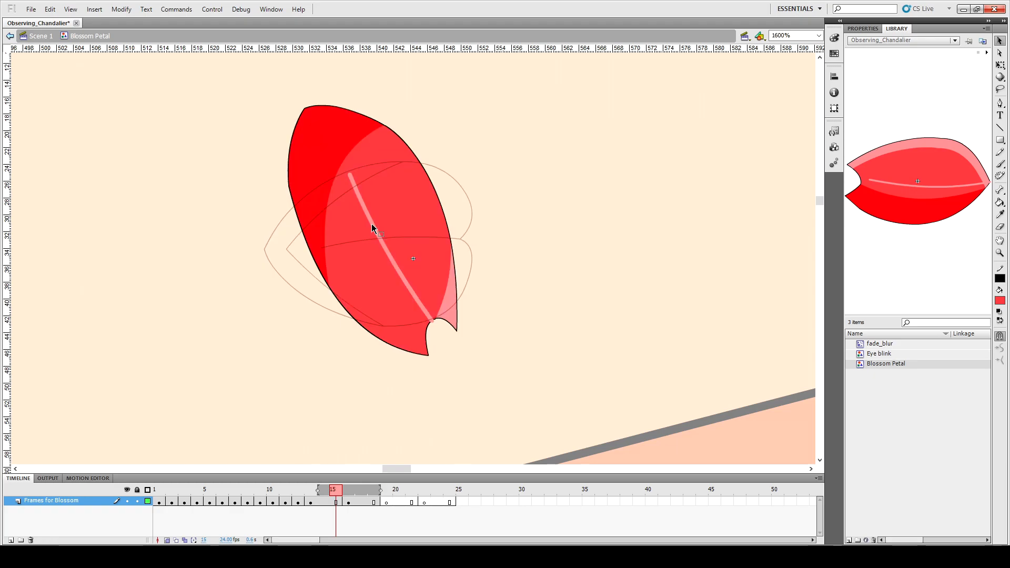
{"action": "key", "text": "period"}
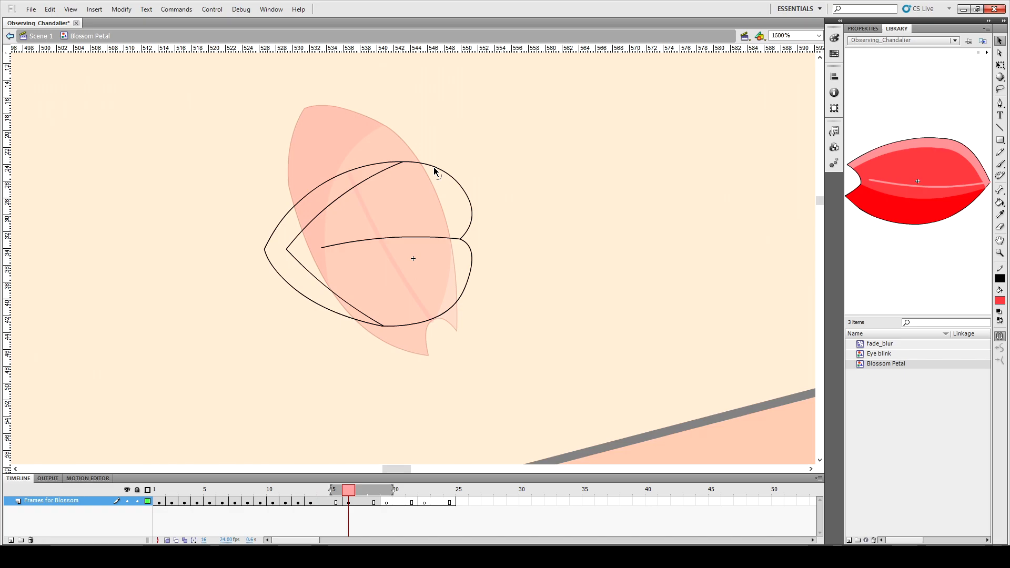
{"action": "key", "text": "n"}
{"action": "left_click_drag", "start_coordinate": [435, 167], "coordinate": [454, 239]}
{"action": "key", "text": "v"}
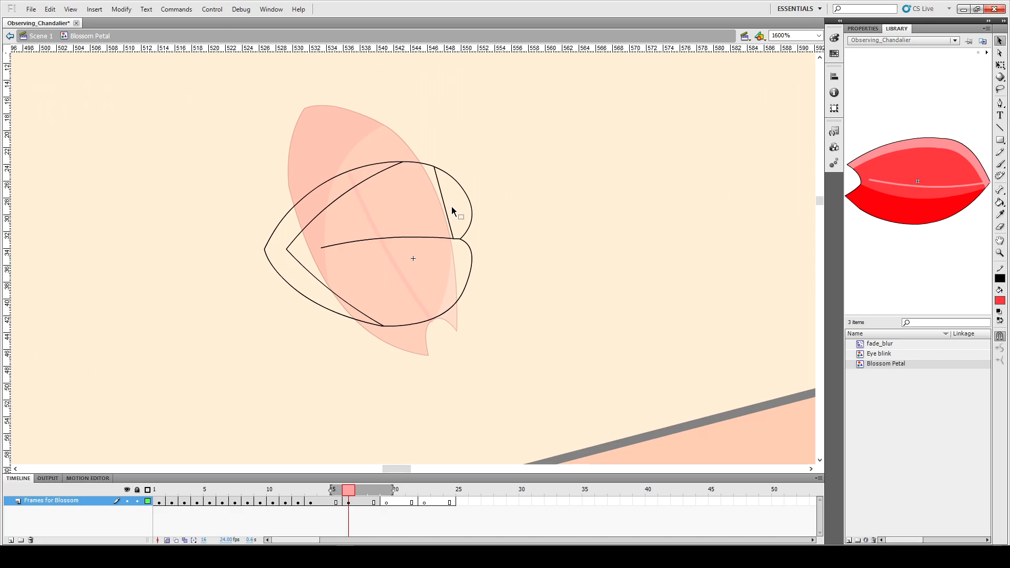
{"action": "left_click_drag", "start_coordinate": [445, 210], "coordinate": [451, 214]}
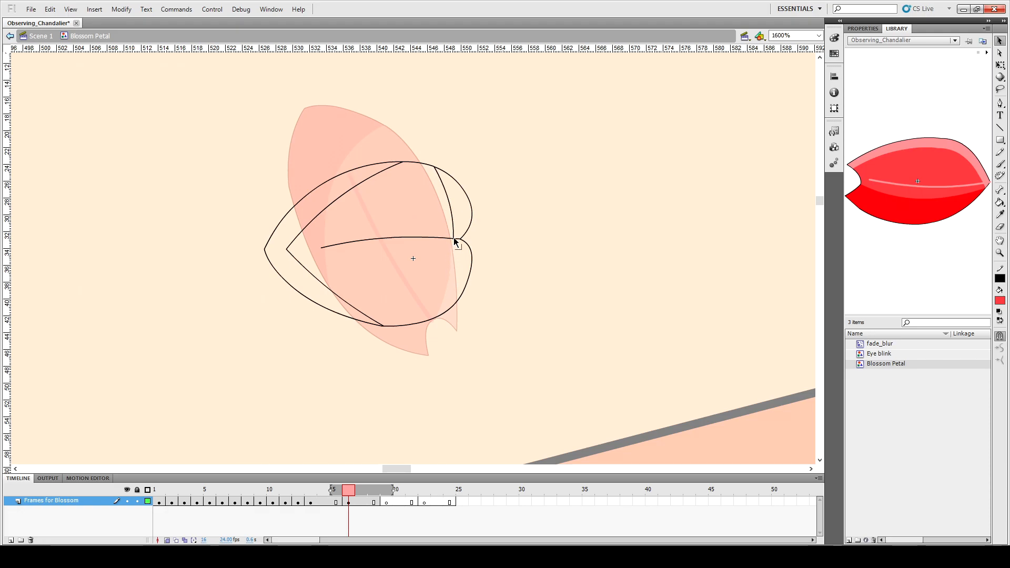
{"action": "key", "text": "n"}
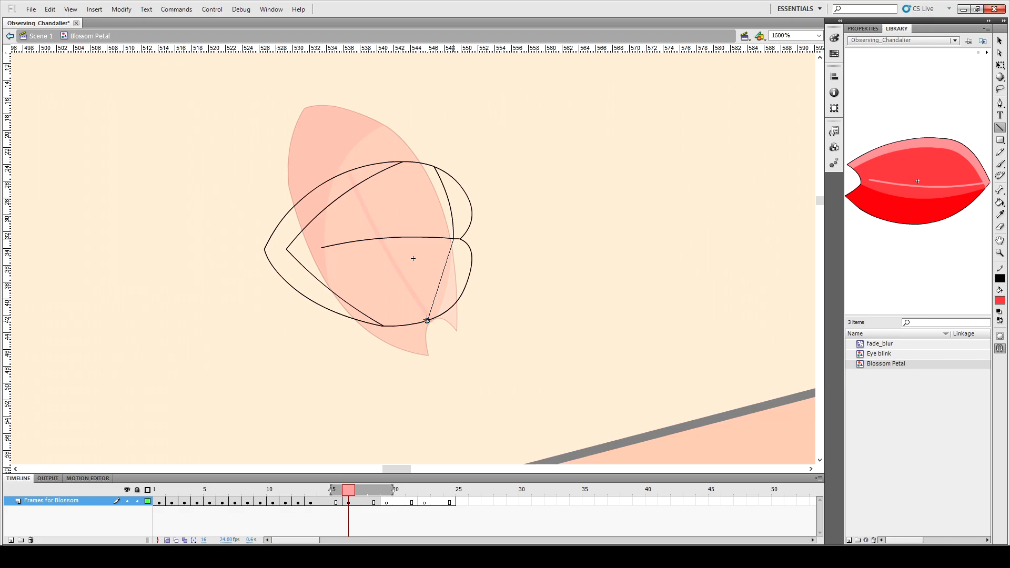
{"action": "left_click_drag", "start_coordinate": [427, 319], "coordinate": [454, 239]}
{"action": "key", "text": "v"}
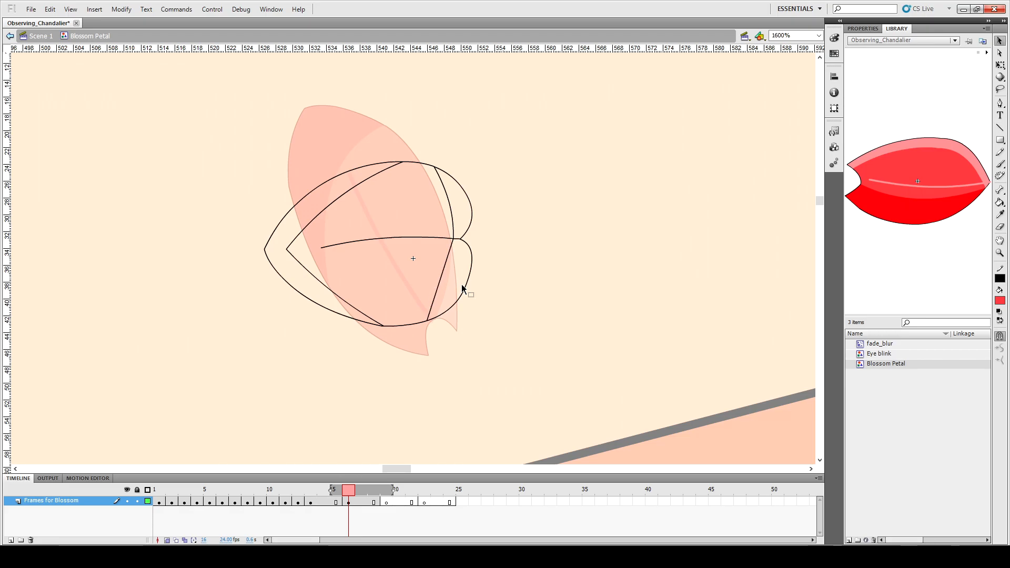
{"action": "left_click_drag", "start_coordinate": [440, 281], "coordinate": [448, 282]}
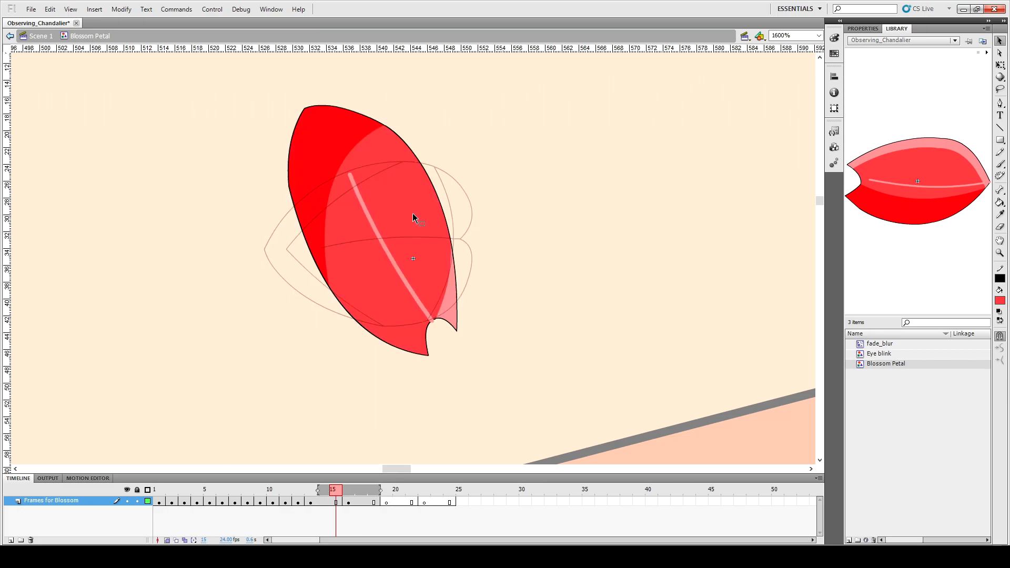
Step: Sample the light pink highlight from frame 15 and fill both lobe areas beside the notch on frame 16
{"action": "key", "text": "i"}
{"action": "left_click", "coordinate": [448, 290]}
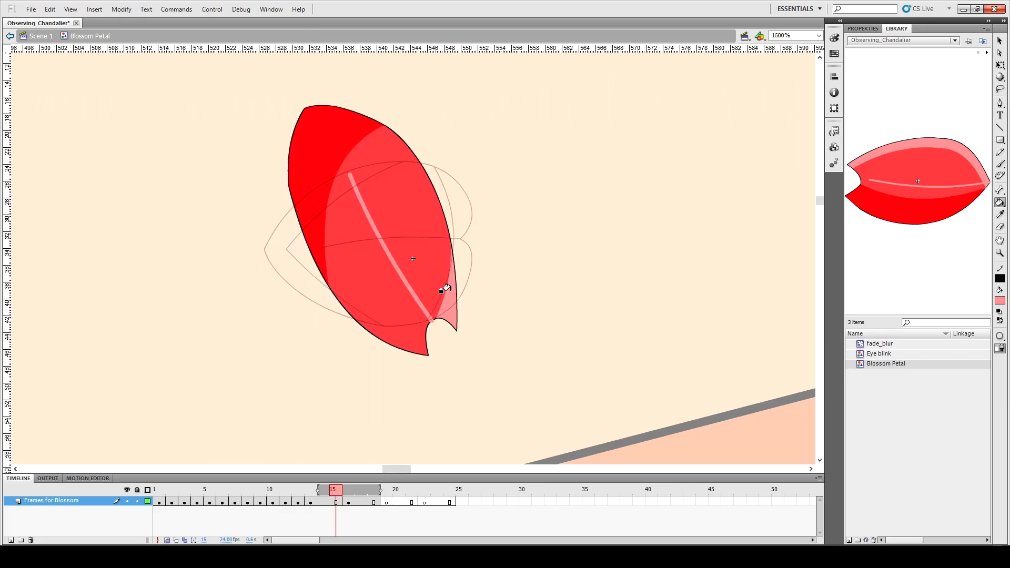
{"action": "key", "text": "."}
{"action": "left_click", "coordinate": [453, 211]}
{"action": "left_click", "coordinate": [447, 274]}
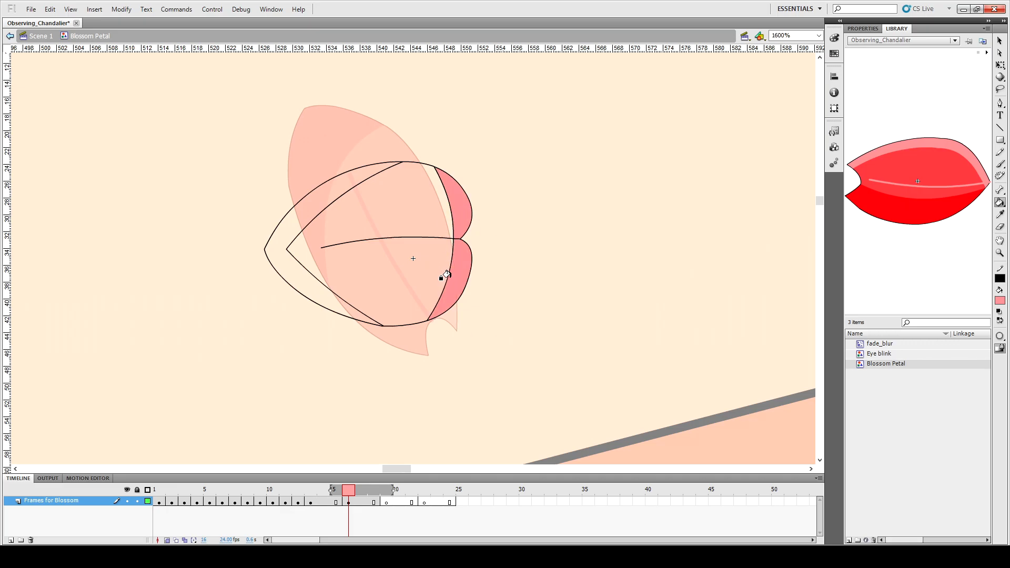
Step: Delete the two black boundary lines between the pink highlight and the petal's middle
{"action": "key", "text": "v"}
{"action": "left_click", "coordinate": [449, 273]}
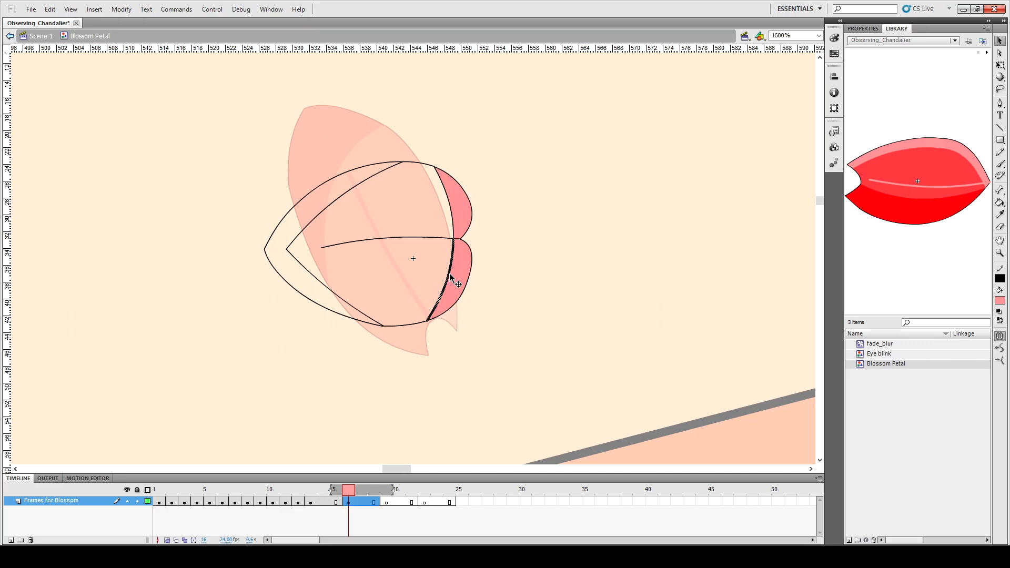
{"action": "key", "text": "Delete"}
{"action": "left_click", "coordinate": [449, 206]}
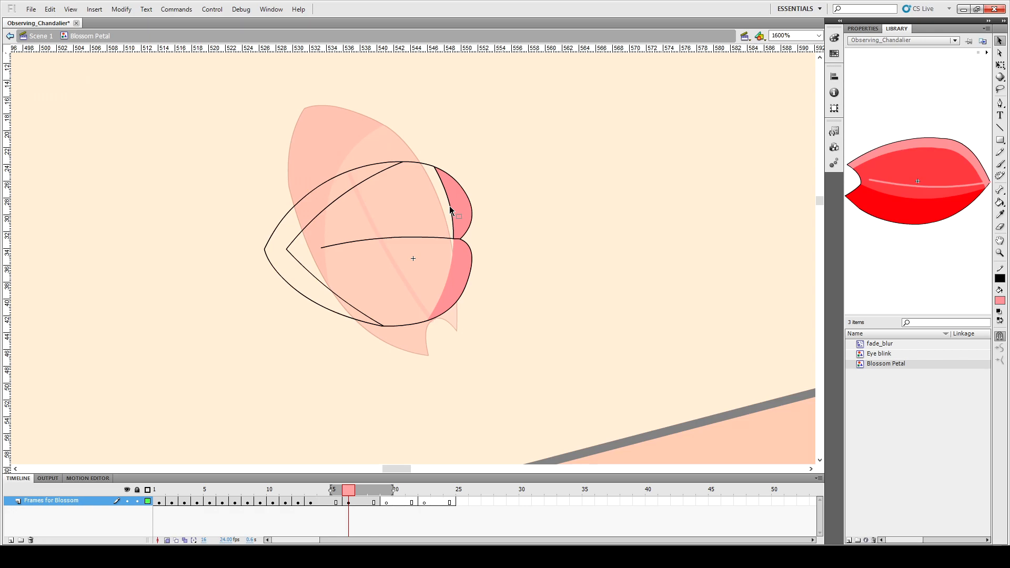
{"action": "key", "text": "Delete"}
Step: Fill the petal's middle with the medium red and the outer band at the left tip with the dark red sampled from frame 15
{"action": "key", "text": "comma"}
{"action": "key", "text": "k"}
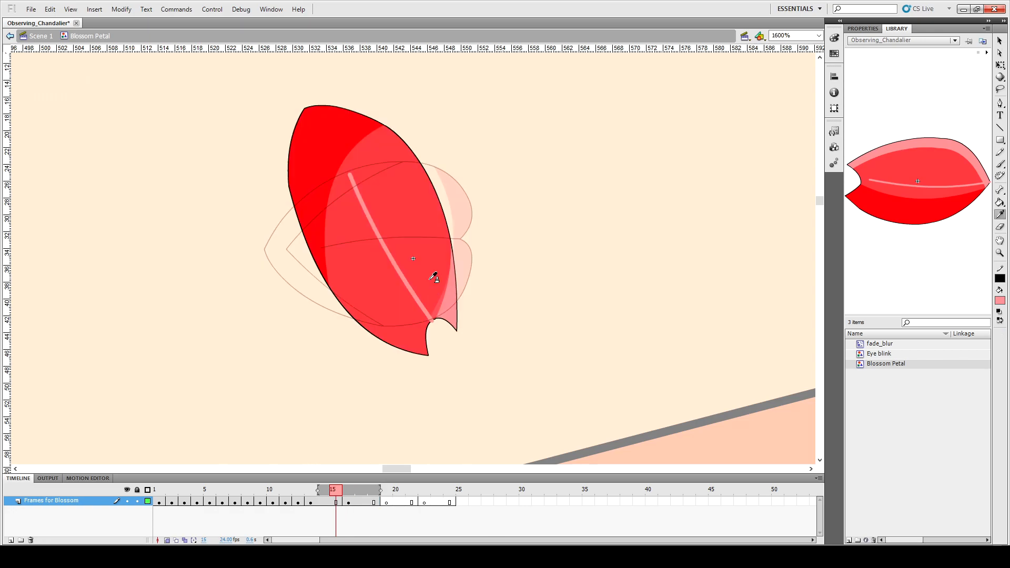
{"action": "key", "text": "period"}
{"action": "left_click", "coordinate": [424, 223]}
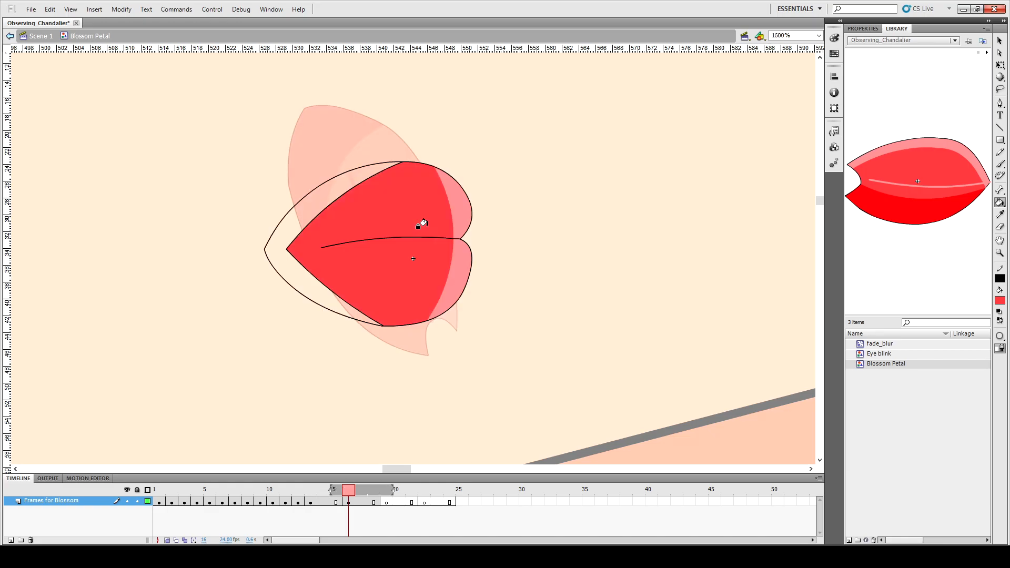
{"action": "key", "text": "comma"}
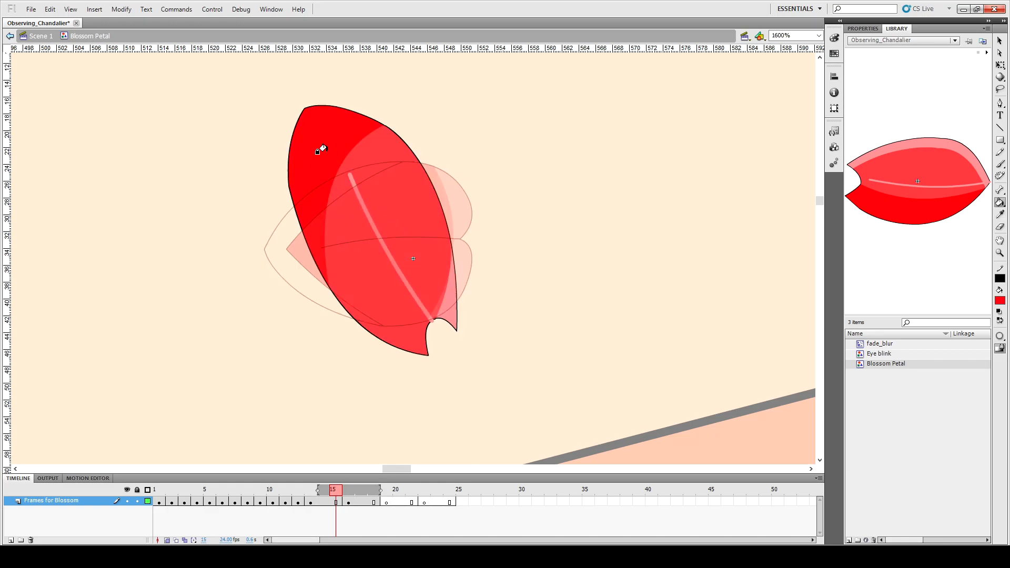
{"action": "key", "text": "period"}
{"action": "left_click", "coordinate": [338, 194]}
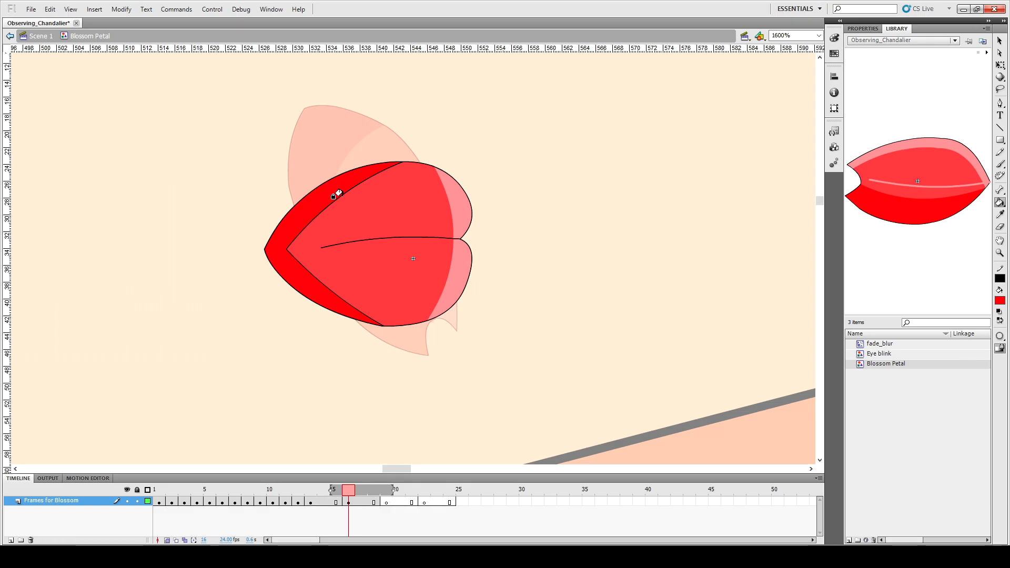
Step: Delete the two black boundary lines between the dark red band and the petal's middle
{"action": "key", "text": "v"}
{"action": "left_click", "coordinate": [342, 199]}
{"action": "key", "text": "Delete"}
{"action": "left_click", "coordinate": [350, 300]}
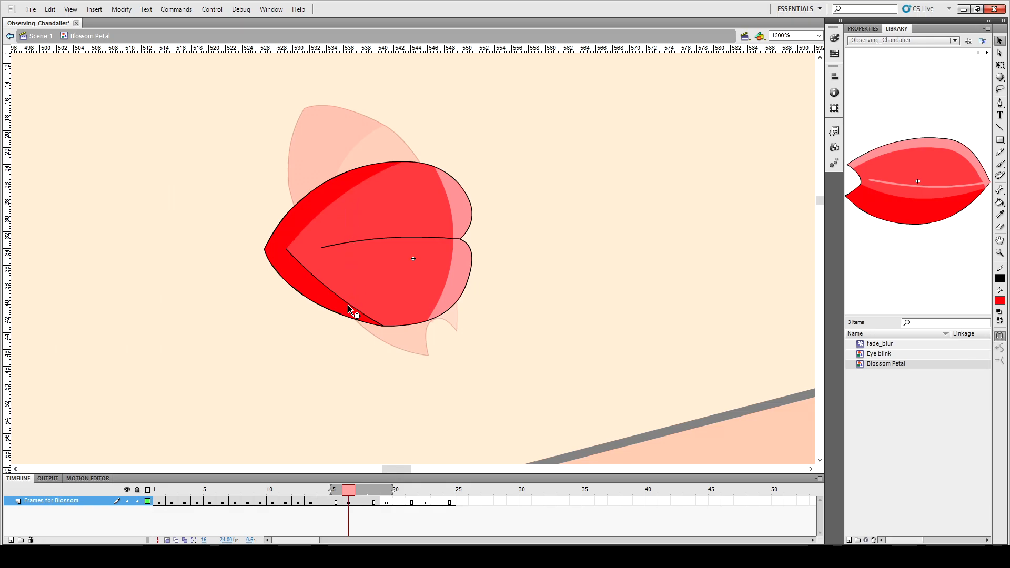
{"action": "key", "text": "Delete"}
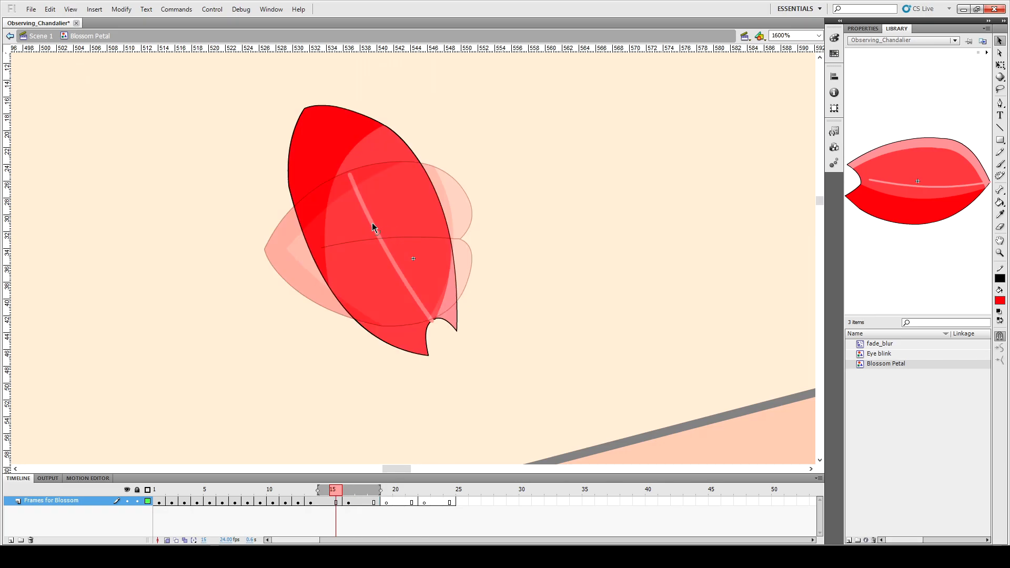
Step: Recolour the petal's centre vein on frame 16 with the light pink stroke sampled from frame 15's vein, and save the file
{"action": "key", "text": "k"}
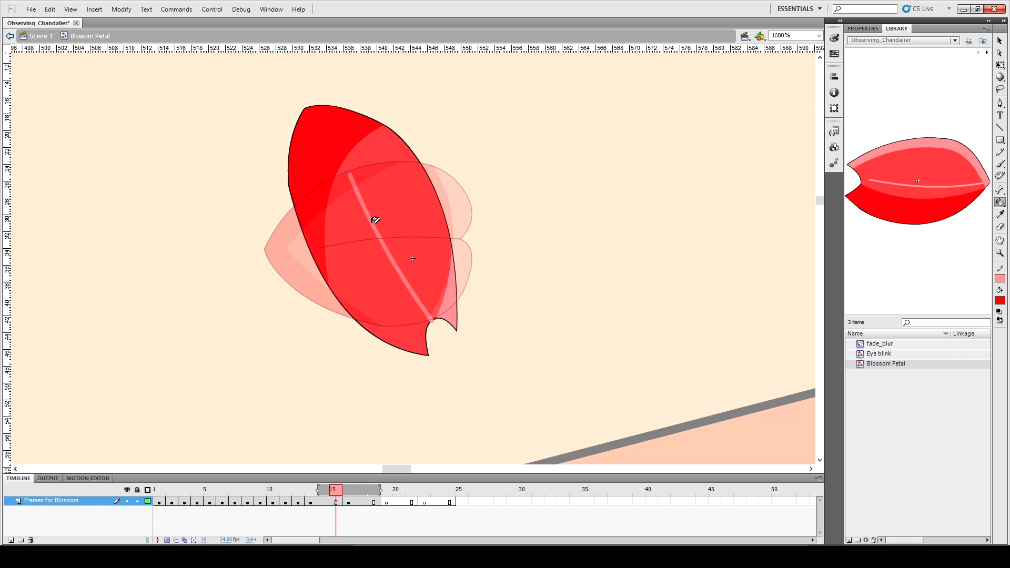
{"action": "key", "text": "."}
{"action": "left_click", "coordinate": [394, 233]}
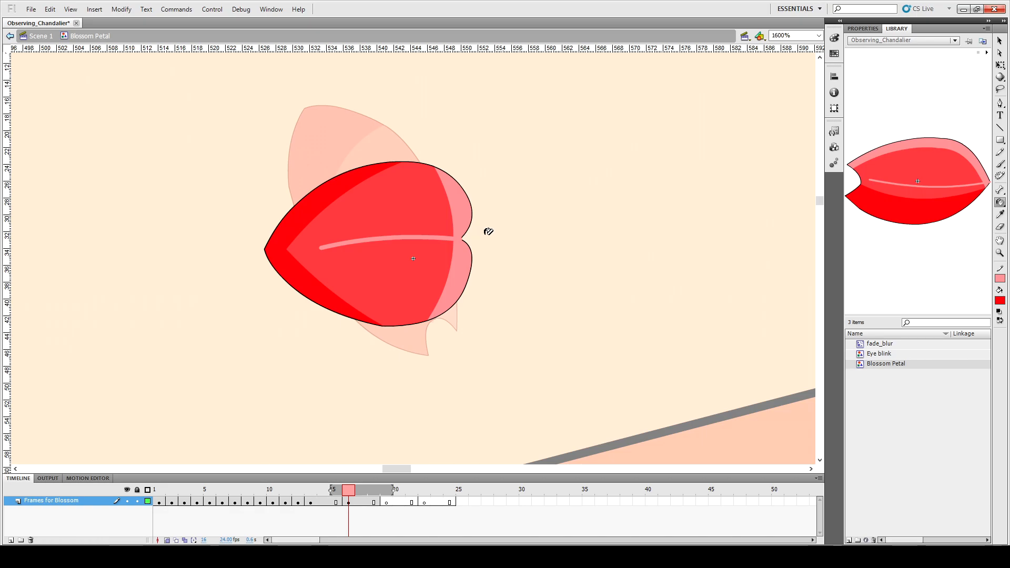
{"action": "key", "text": "v"}
{"action": "key", "text": "ctrl+s"}
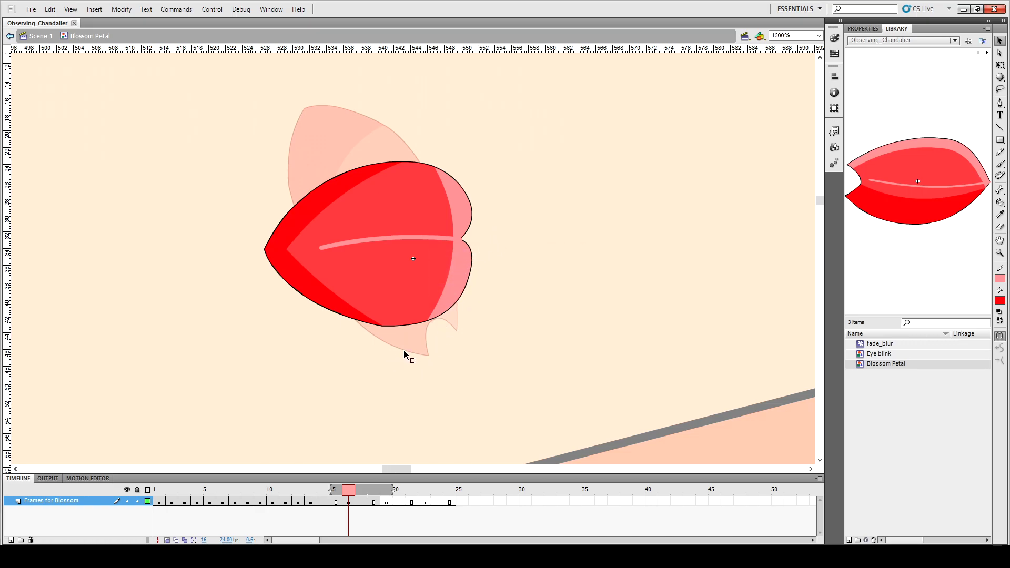
Step: Make frame 14 a keyframe holding the tilted petal and clear the petal from frame 15
{"action": "left_click", "coordinate": [321, 490]}
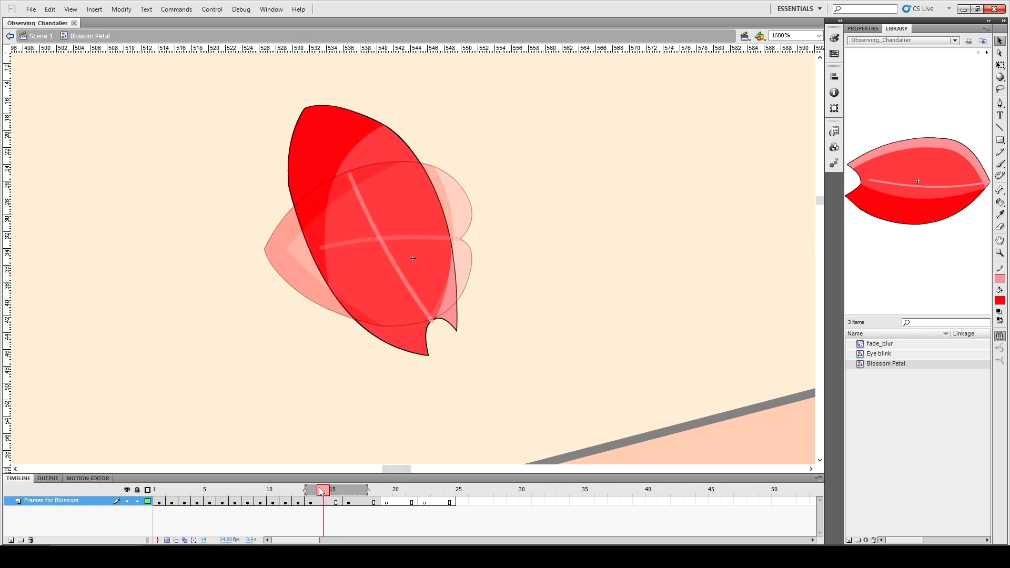
{"action": "left_click", "coordinate": [319, 502]}
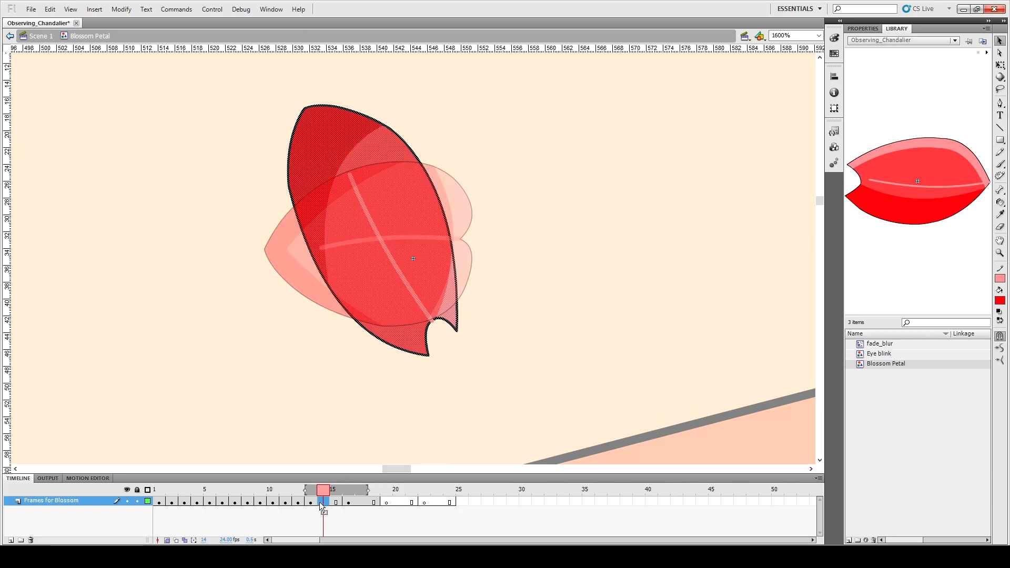
{"action": "key", "text": "F6"}
{"action": "left_click", "coordinate": [321, 504]}
{"action": "left_click", "coordinate": [338, 503]}
{"action": "key", "text": "Delete"}
Step: Rotate the whole petal on frame 14 slightly counterclockwise with Free Transform
{"action": "left_click", "coordinate": [325, 503]}
{"action": "left_click", "coordinate": [324, 503]}
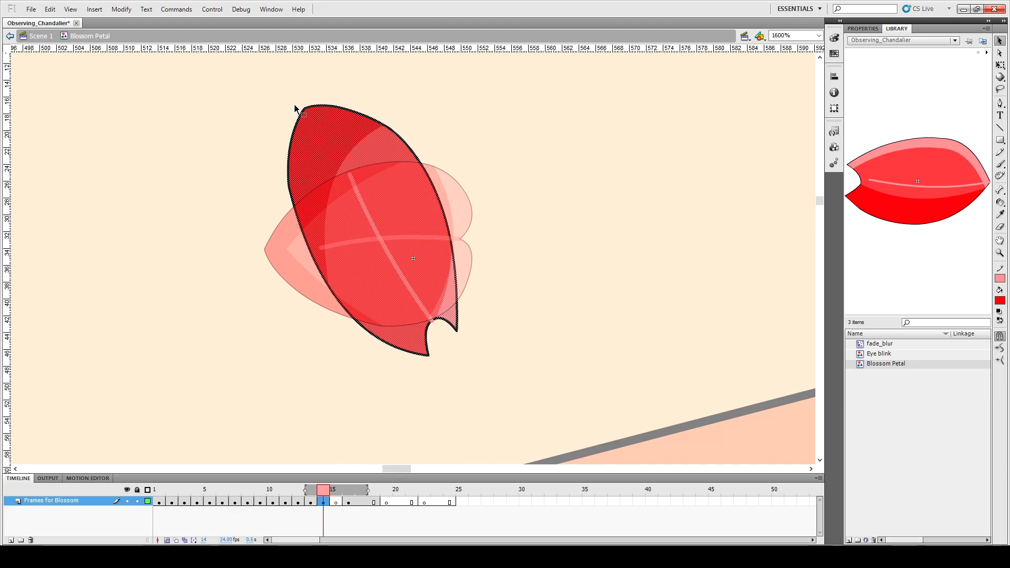
{"action": "key", "text": "q"}
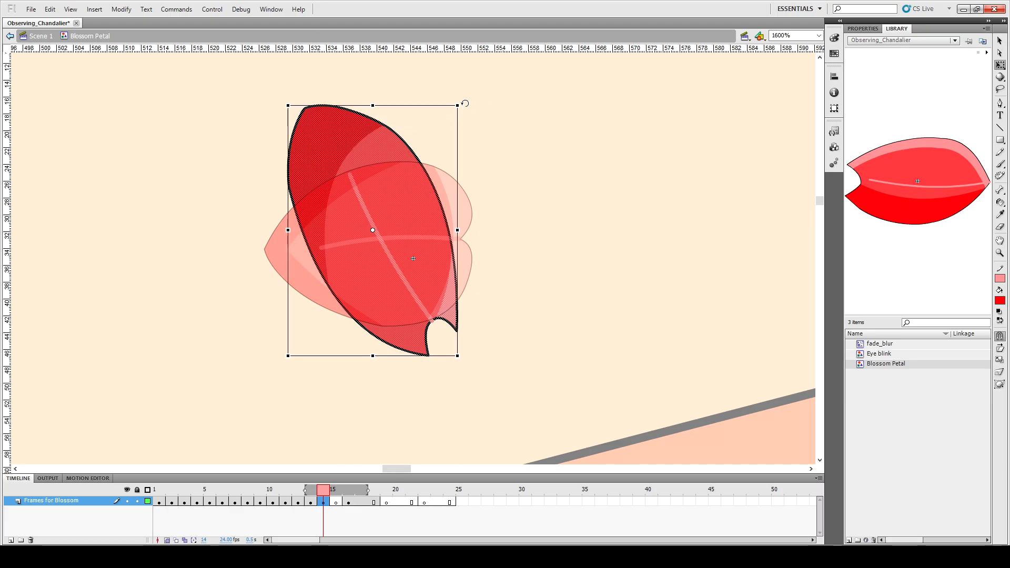
{"action": "left_click_drag", "start_coordinate": [463, 102], "coordinate": [419, 101]}
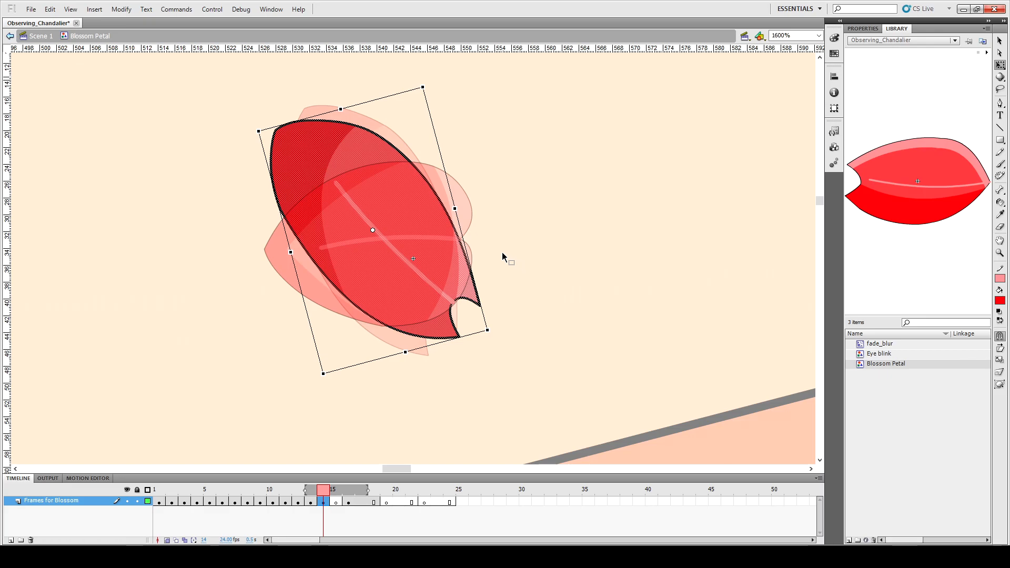
Step: Place a copy of frame 14's petal at the same position on frame 15 and rotate it further counterclockwise
{"action": "left_click", "coordinate": [336, 501]}
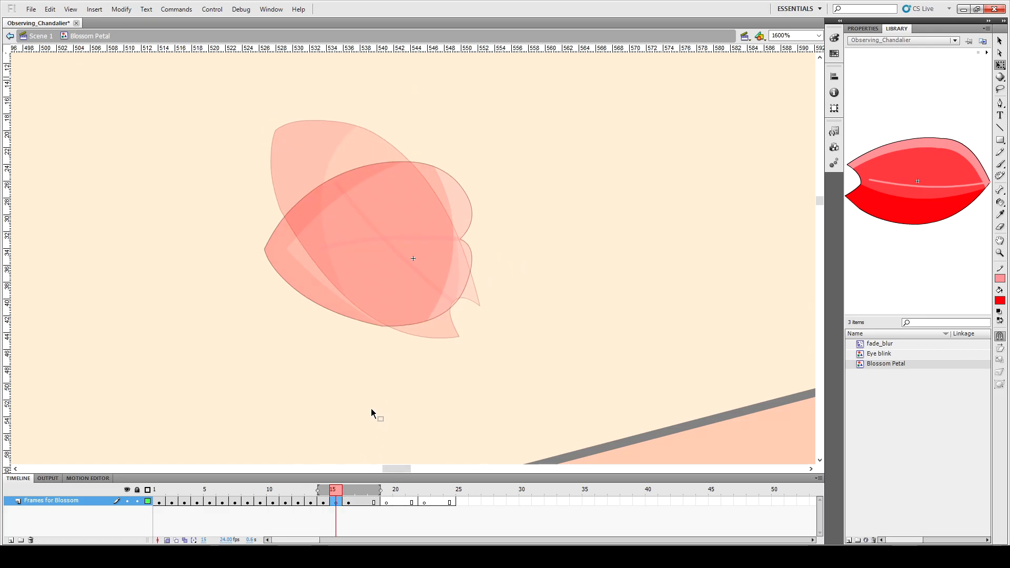
{"action": "key", "text": "ctrl+a"}
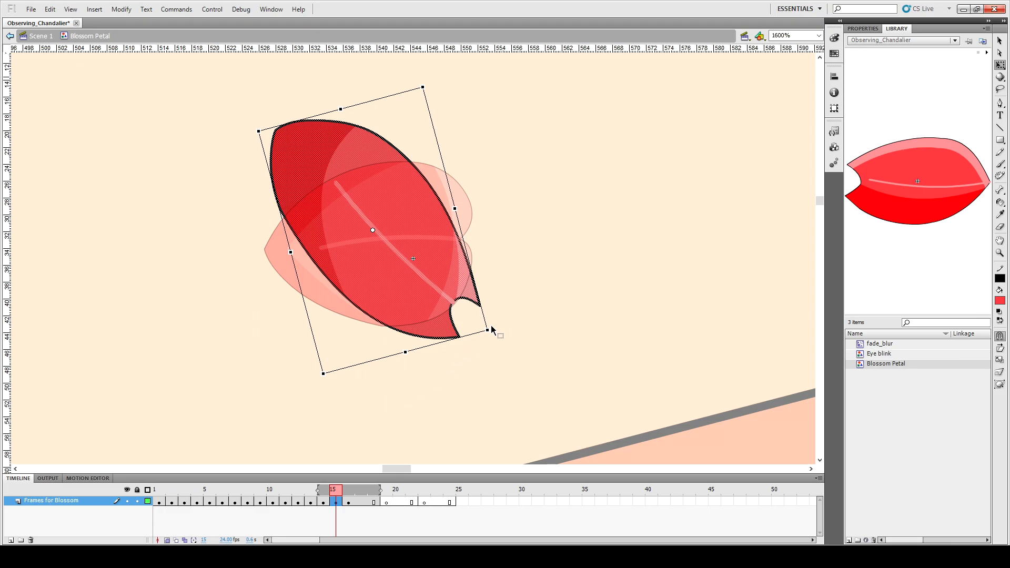
{"action": "left_click_drag", "start_coordinate": [494, 330], "coordinate": [522, 284]}
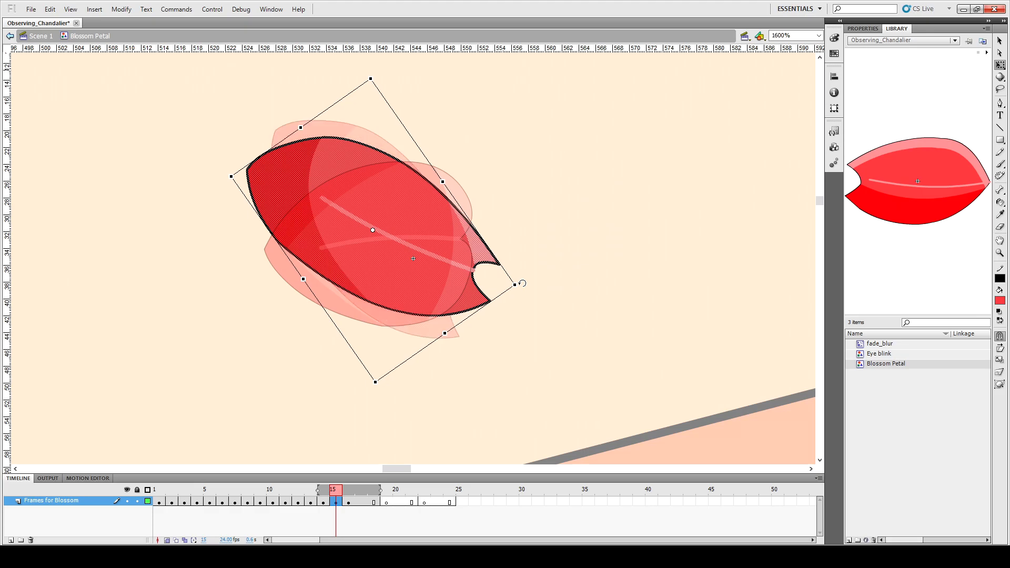
{"action": "left_click", "coordinate": [525, 252]}
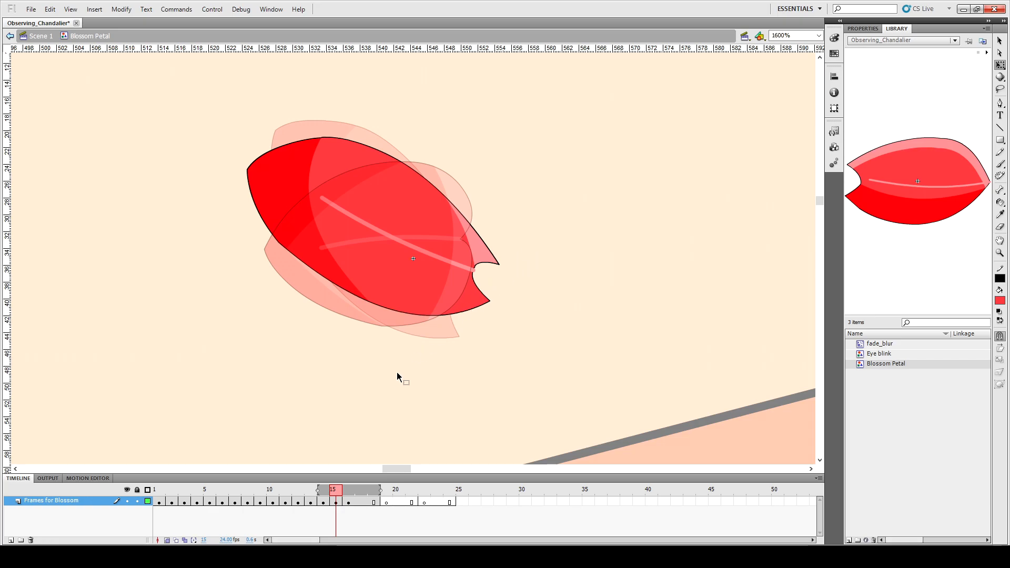
Step: Play back the petal animation from frame 1 with onion skinning off, both close up and zoomed out
{"action": "left_click", "coordinate": [167, 540]}
{"action": "left_click", "coordinate": [164, 490]}
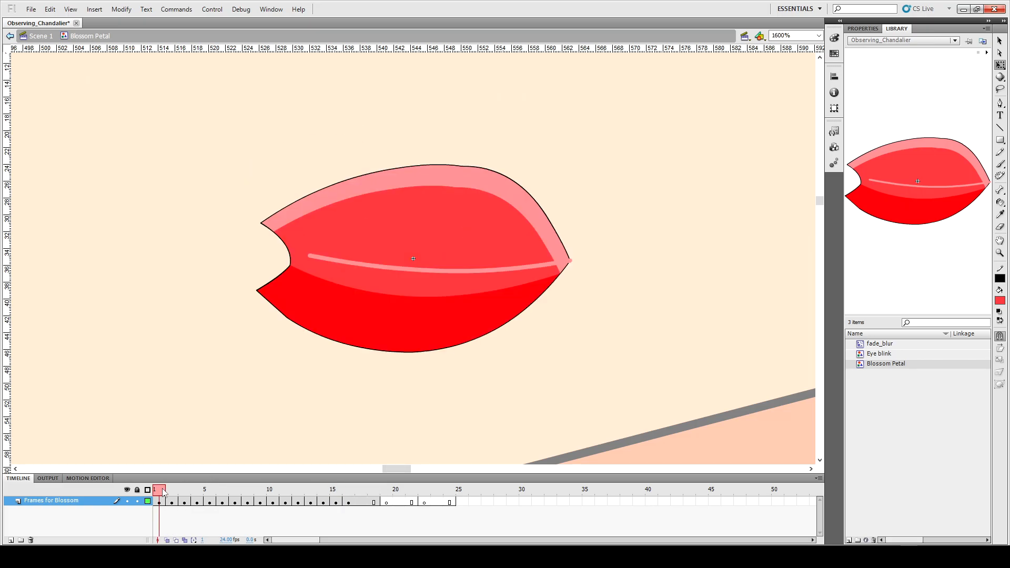
{"action": "key", "text": "Return"}
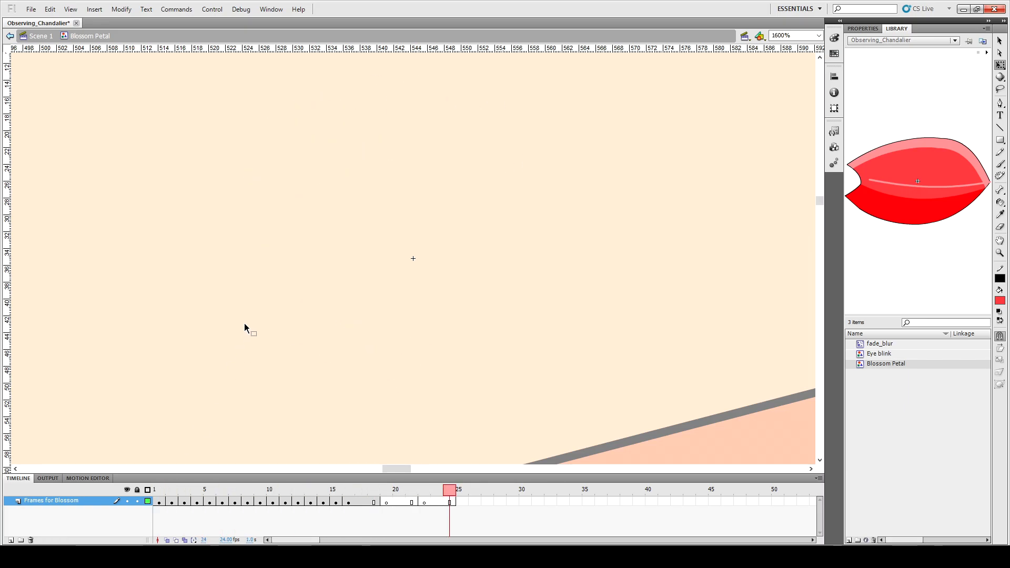
{"action": "key", "text": "ctrl+minus"}
{"action": "key", "text": "ctrl+minus"}
{"action": "key", "text": "ctrl+minus"}
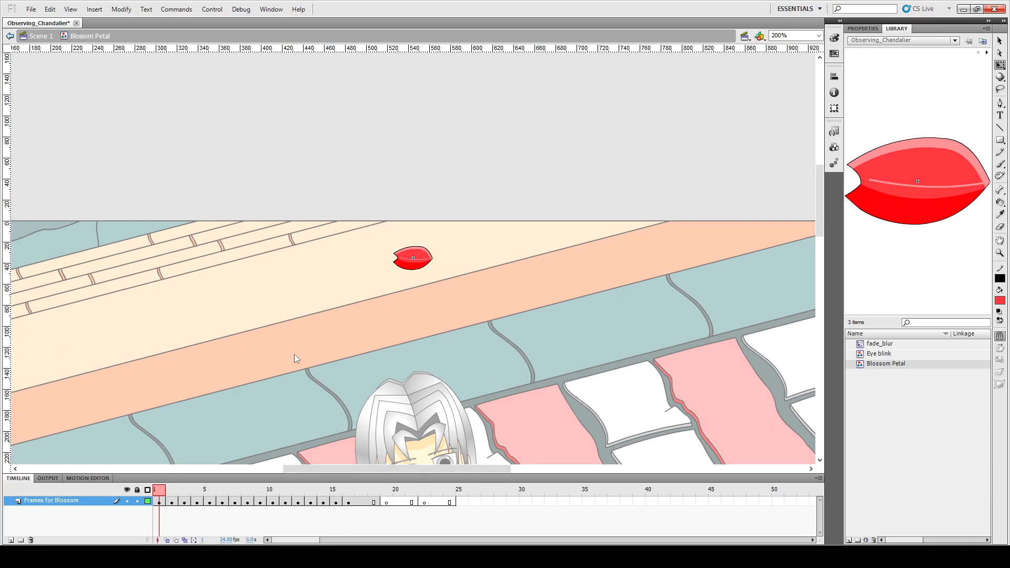
{"action": "scroll", "coordinate": [295, 355], "scroll_direction": "down", "scroll_amount": 3}
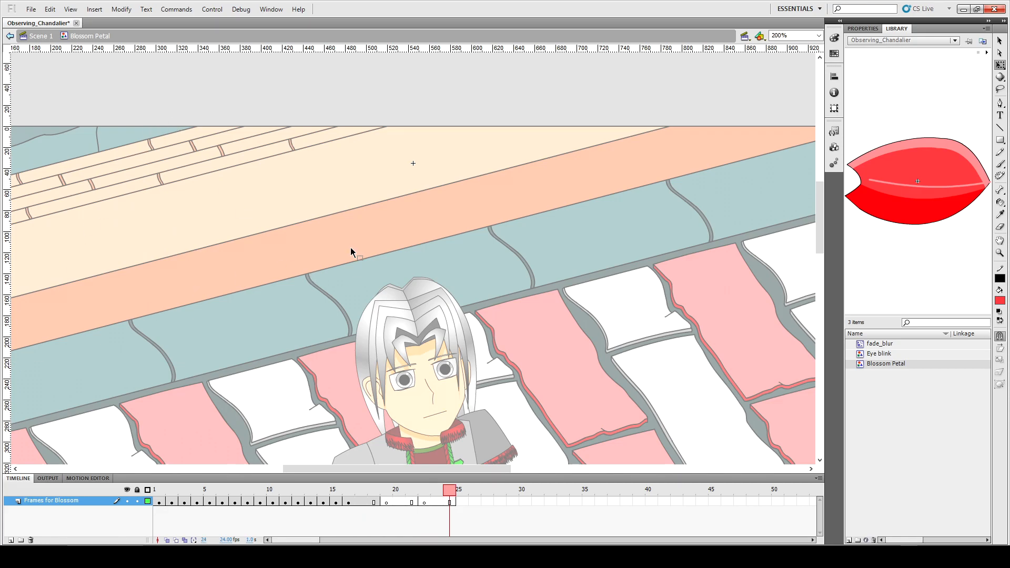
{"action": "left_click", "coordinate": [161, 502]}
{"action": "left_click", "coordinate": [163, 504]}
{"action": "key", "text": "ctrl+equal"}
{"action": "key", "text": "ctrl+equal"}
{"action": "key", "text": "ctrl+equal"}
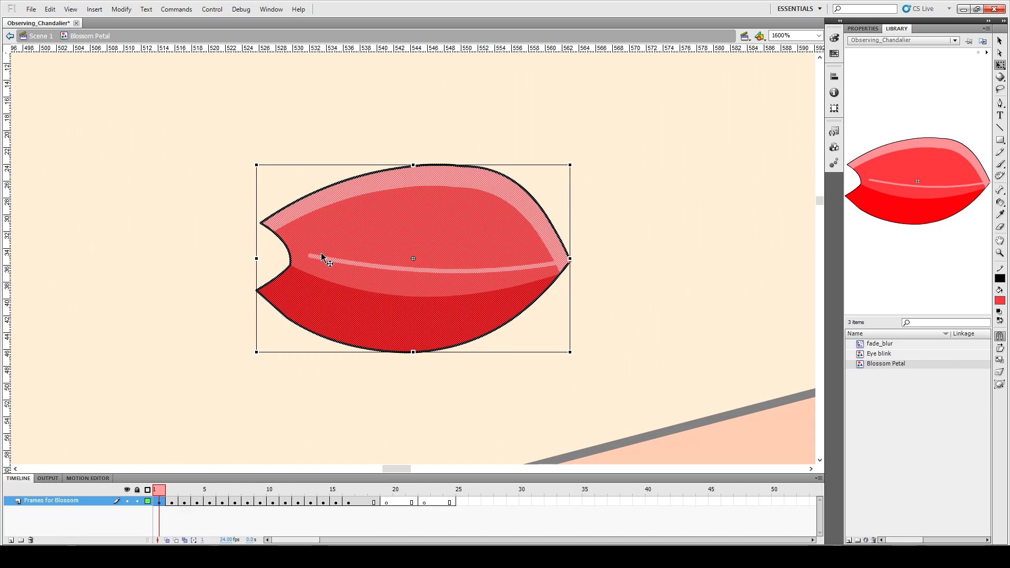
Step: Turn onion skinning on at blank keyframe 19 and draw a short arch above the ghosted petal with the Pen tool
{"action": "left_click", "coordinate": [387, 504]}
{"action": "key", "text": "F7"}
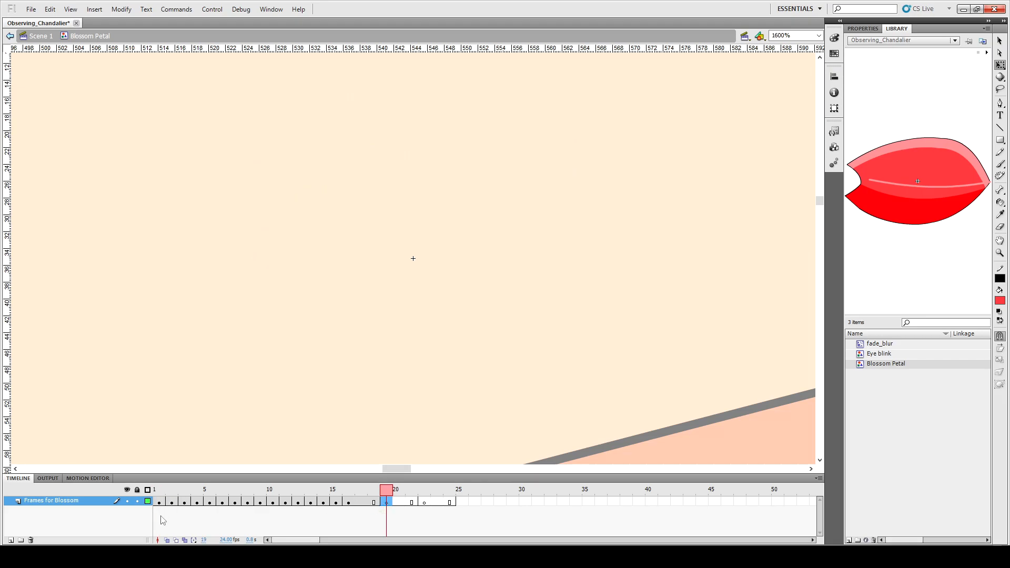
{"action": "left_click", "coordinate": [167, 540]}
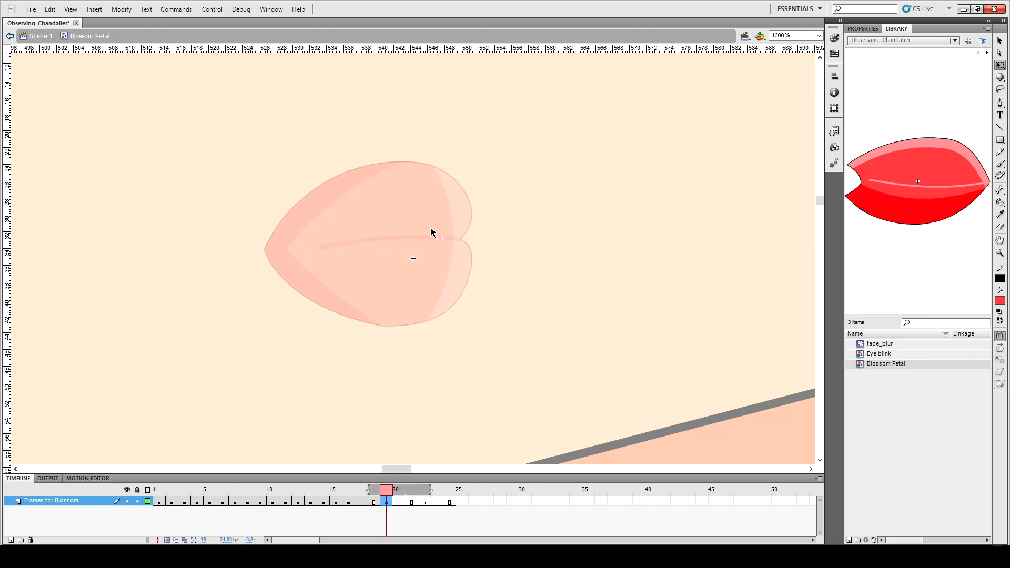
{"action": "key", "text": "p"}
{"action": "left_click", "coordinate": [406, 136]}
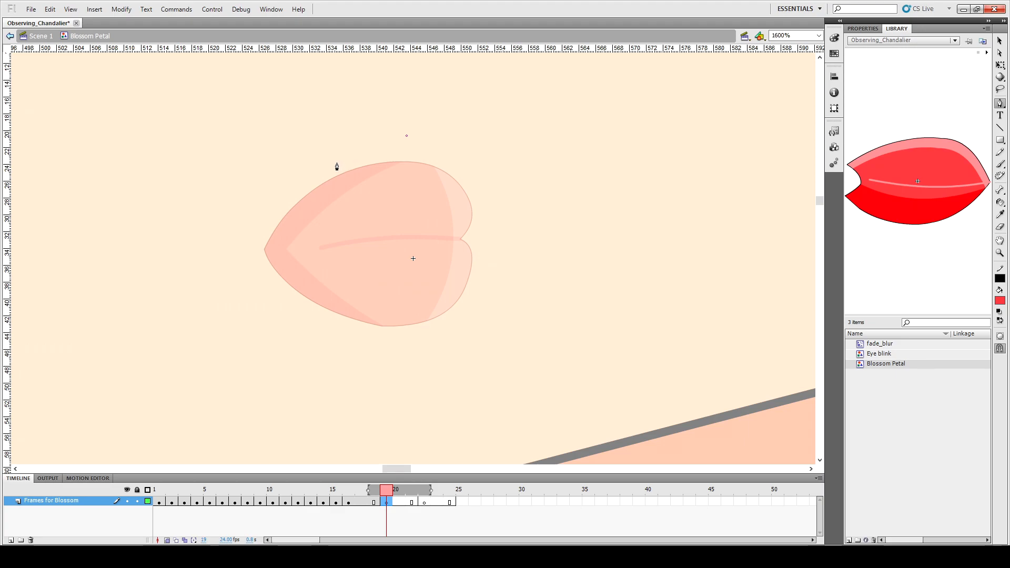
{"action": "left_click_drag", "start_coordinate": [337, 163], "coordinate": [313, 217]}
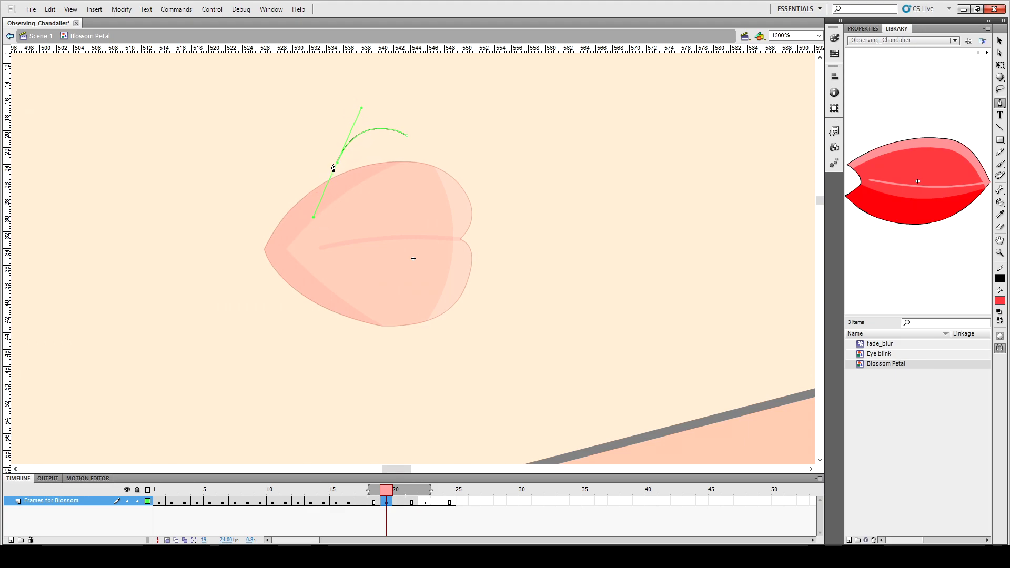
Step: Finish the arch's path and delete the surplus straight tail at its lower left end
{"action": "left_click", "coordinate": [337, 173]}
{"action": "key", "text": "v"}
{"action": "left_click", "coordinate": [332, 173]}
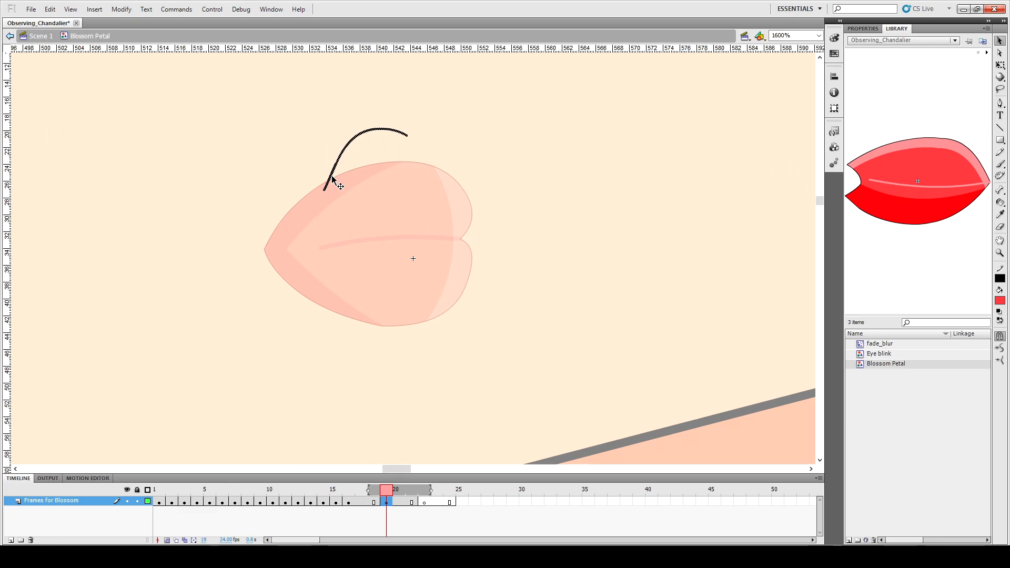
{"action": "left_click_drag", "start_coordinate": [373, 222], "coordinate": [306, 160]}
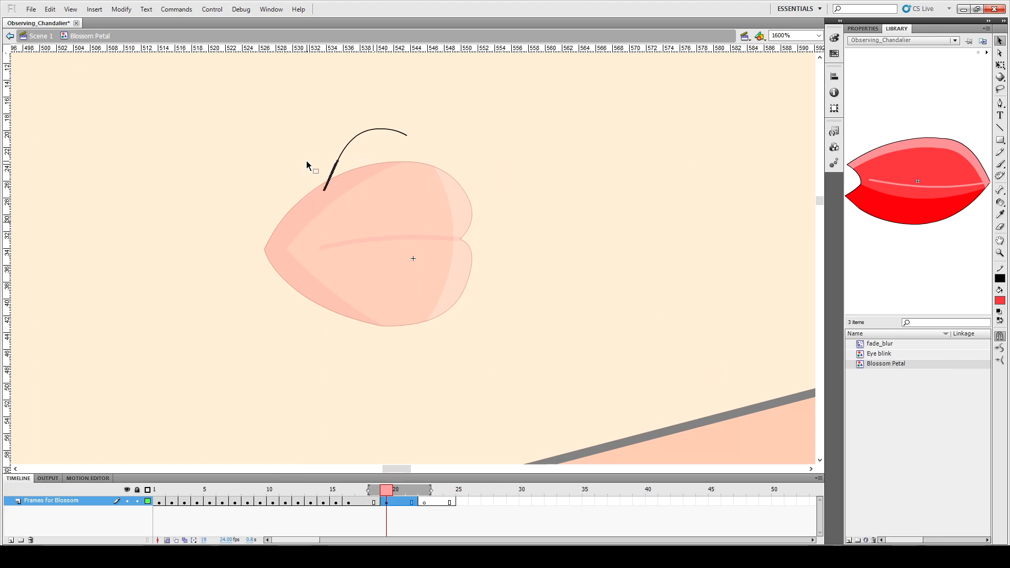
{"action": "key", "text": "Delete"}
Step: Draw the petal's left side as a line running down from the arch to the ghost's lower edge and bow it outward
{"action": "key", "text": "n"}
{"action": "mouse_move", "coordinate": [337, 160]}
{"action": "left_mouse_down"}
{"action": "mouse_move", "coordinate": [302, 301]}
{"action": "mouse_move", "coordinate": [314, 318]}
{"action": "left_mouse_up"}
{"action": "key", "text": "v"}
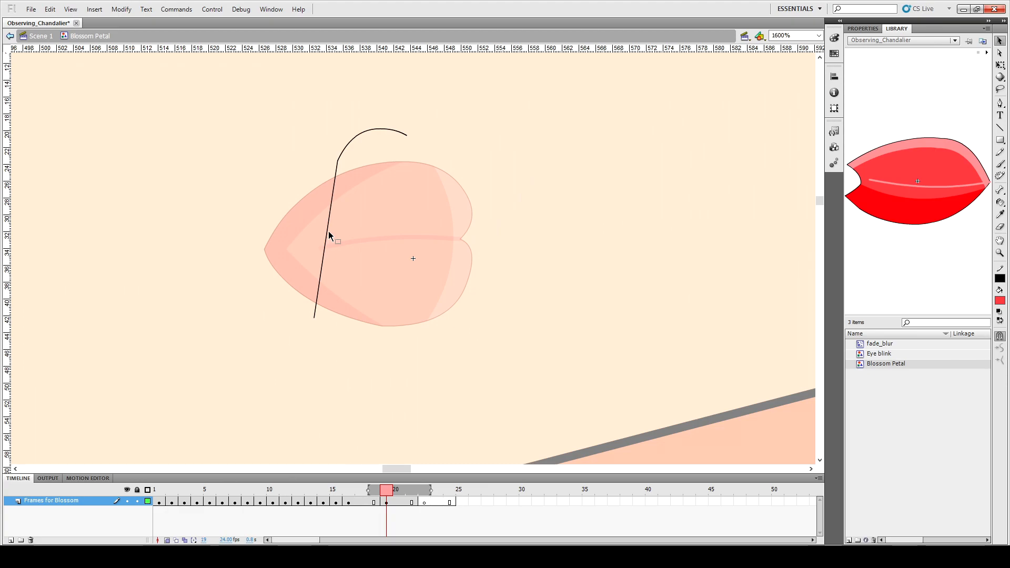
{"action": "left_click_drag", "start_coordinate": [329, 229], "coordinate": [319, 230]}
{"action": "left_click_drag", "start_coordinate": [314, 319], "coordinate": [309, 319]}
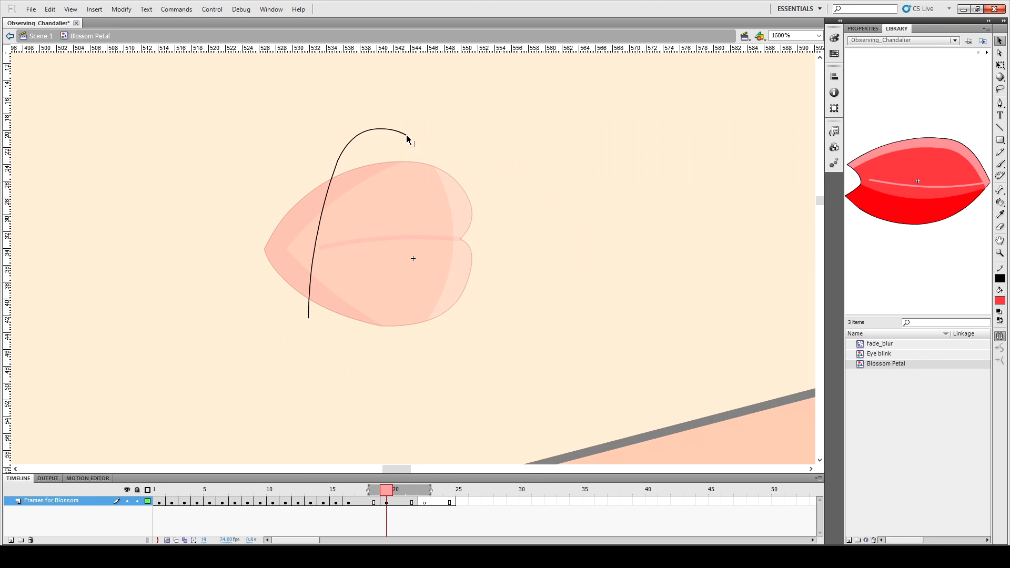
Step: Draw the notch beside the arch's right end with two short lines, each curved outward into a rounded V
{"action": "key", "text": "n"}
{"action": "left_click_drag", "start_coordinate": [407, 135], "coordinate": [408, 158]}
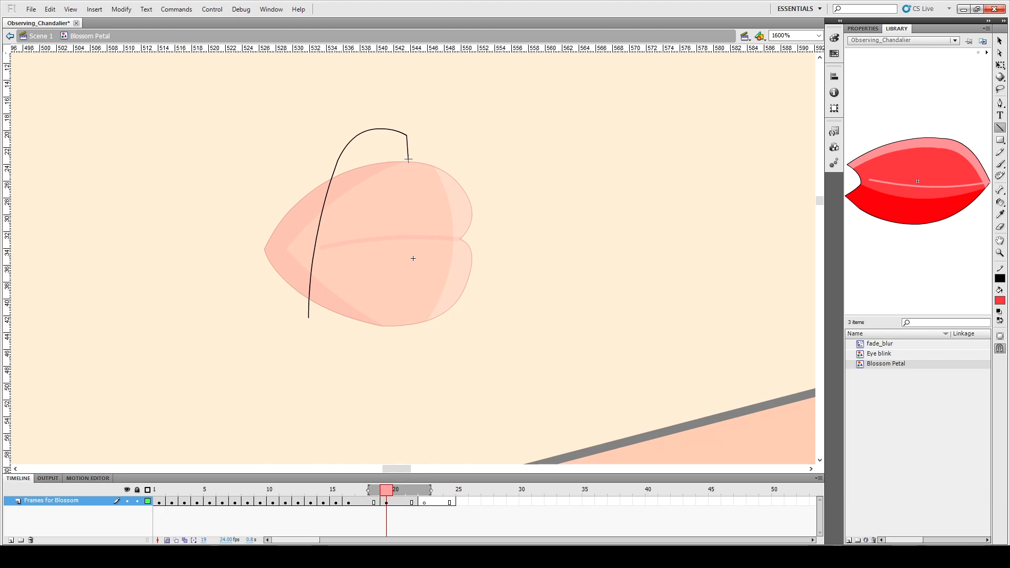
{"action": "key", "text": "v"}
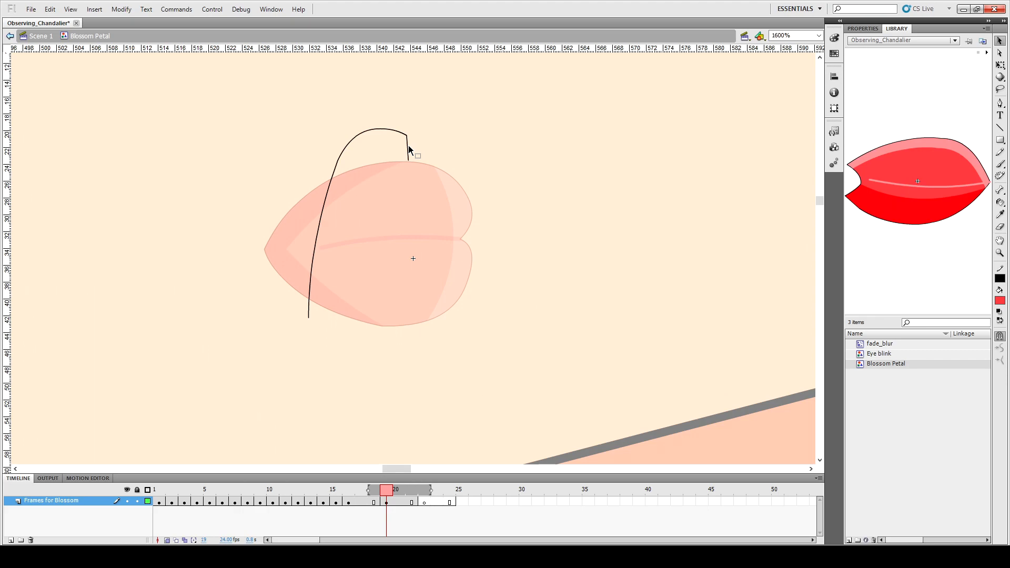
{"action": "left_click_drag", "start_coordinate": [407, 147], "coordinate": [404, 150]}
{"action": "key", "text": "n"}
{"action": "left_click_drag", "start_coordinate": [409, 160], "coordinate": [428, 142]}
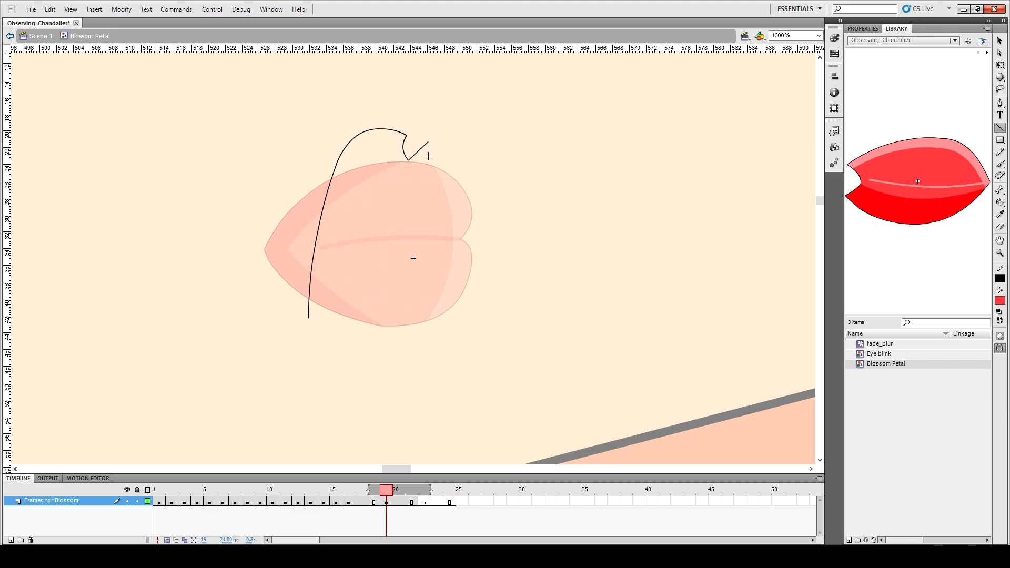
{"action": "key", "text": "v"}
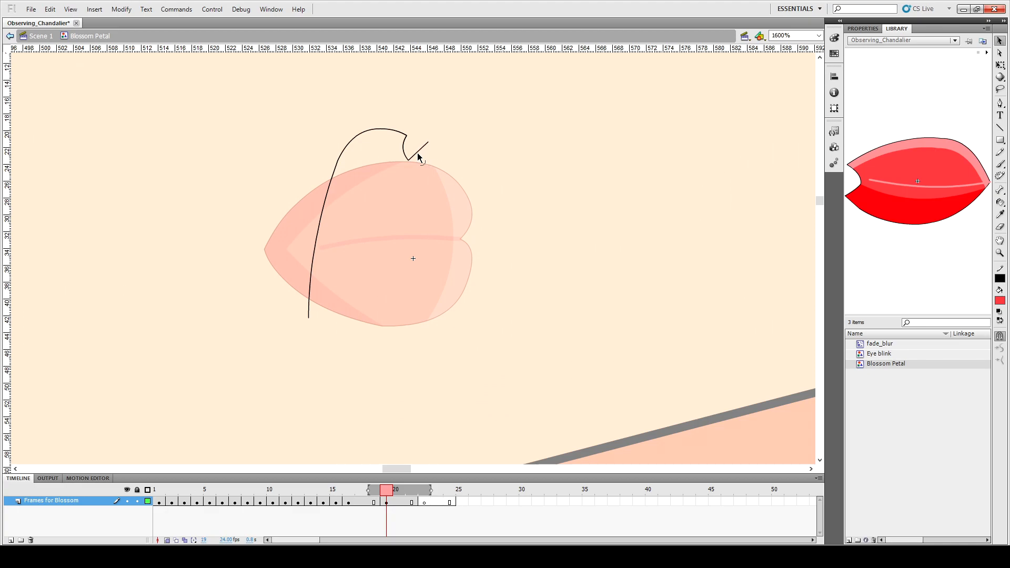
{"action": "left_click_drag", "start_coordinate": [417, 153], "coordinate": [421, 159]}
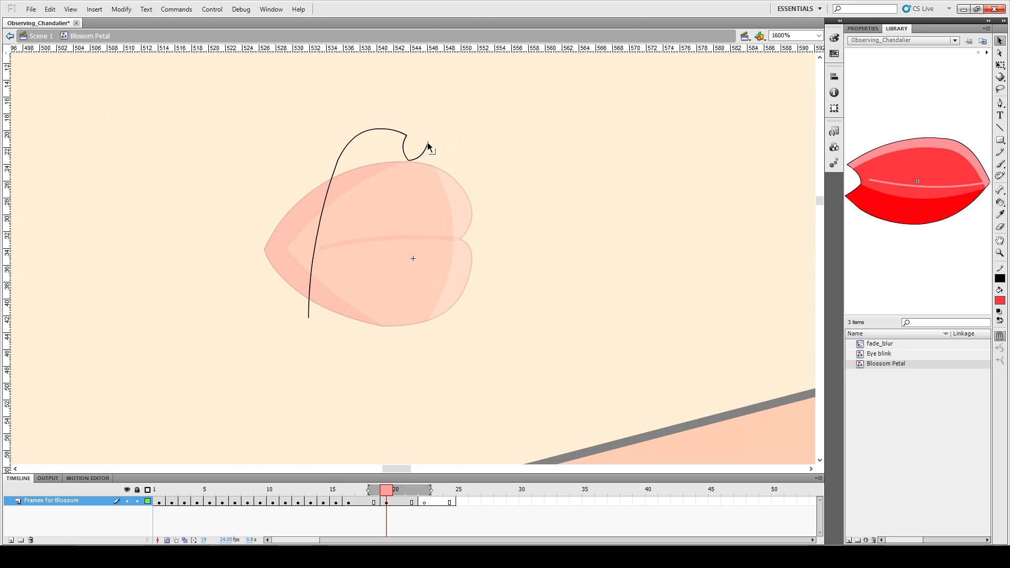
Step: Draw a line down from the notch's right tip and curve it outward as the petal's upper right edge
{"action": "key", "text": "n"}
{"action": "mouse_move", "coordinate": [428, 142]}
{"action": "left_mouse_down"}
{"action": "mouse_move", "coordinate": [440, 206]}
{"action": "mouse_move", "coordinate": [452, 210]}
{"action": "mouse_move", "coordinate": [442, 211]}
{"action": "left_mouse_up"}
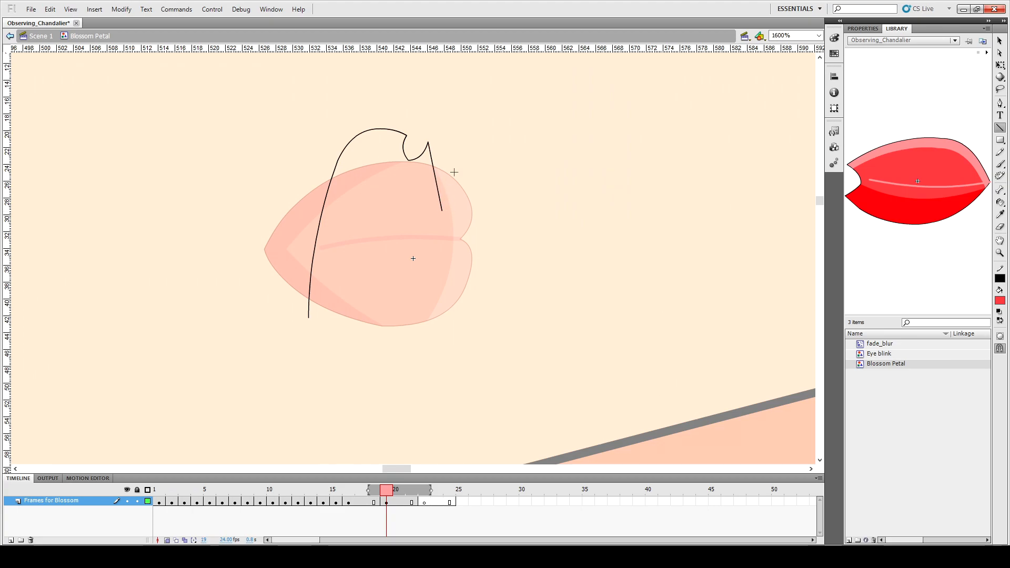
{"action": "key", "text": "v"}
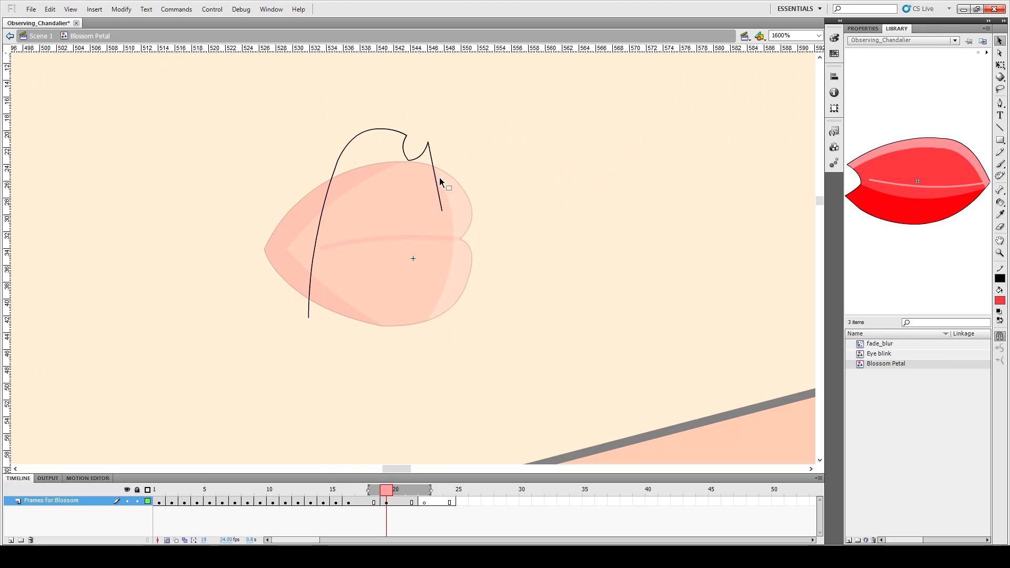
{"action": "left_click_drag", "start_coordinate": [448, 179], "coordinate": [448, 180]}
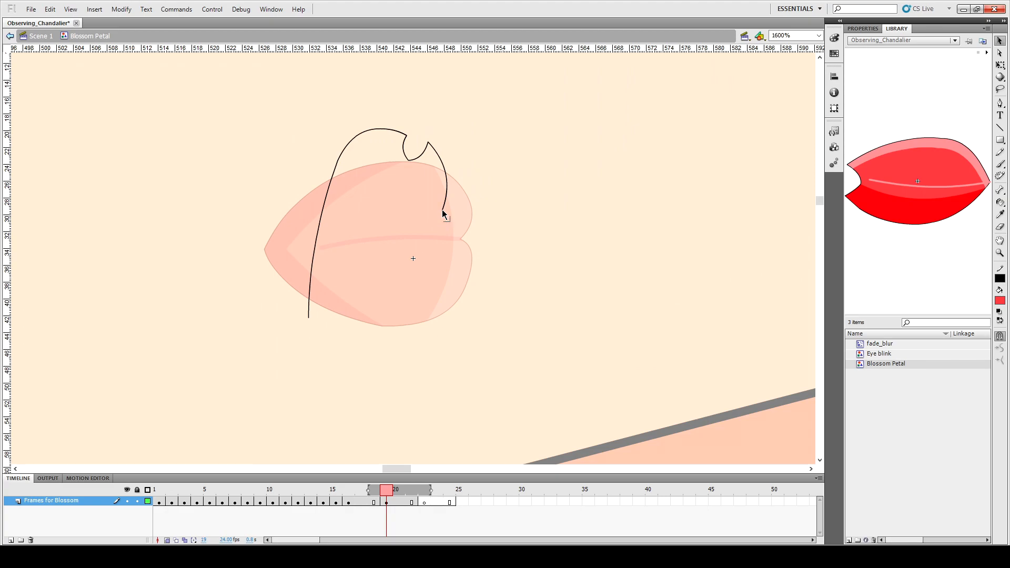
Step: Extend the right outline with a line down to the petal's lower end and bow it outward
{"action": "key", "text": "n"}
{"action": "left_click_drag", "start_coordinate": [401, 314], "coordinate": [361, 338]}
{"action": "key", "text": "v"}
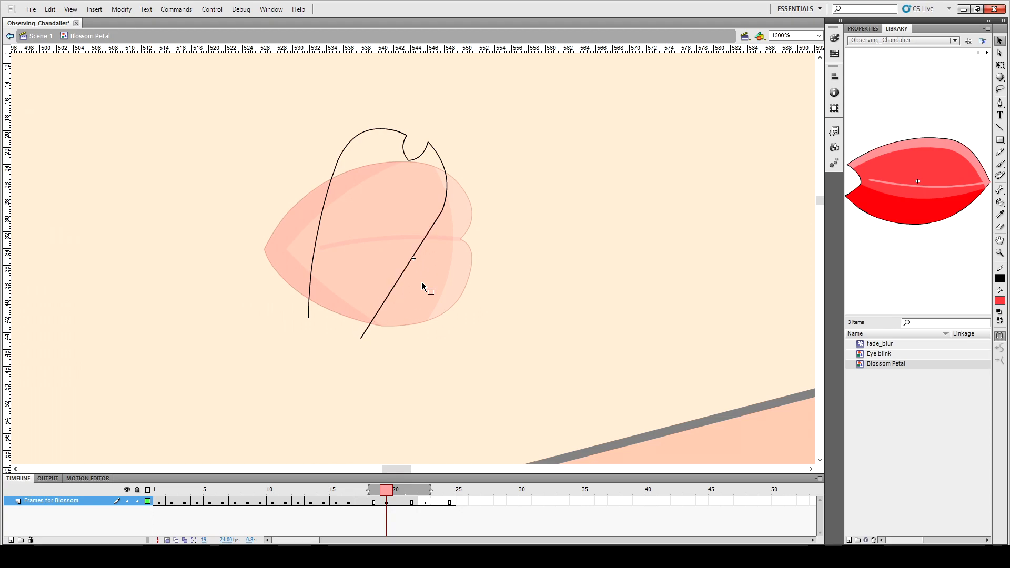
{"action": "left_click_drag", "start_coordinate": [395, 286], "coordinate": [408, 292]}
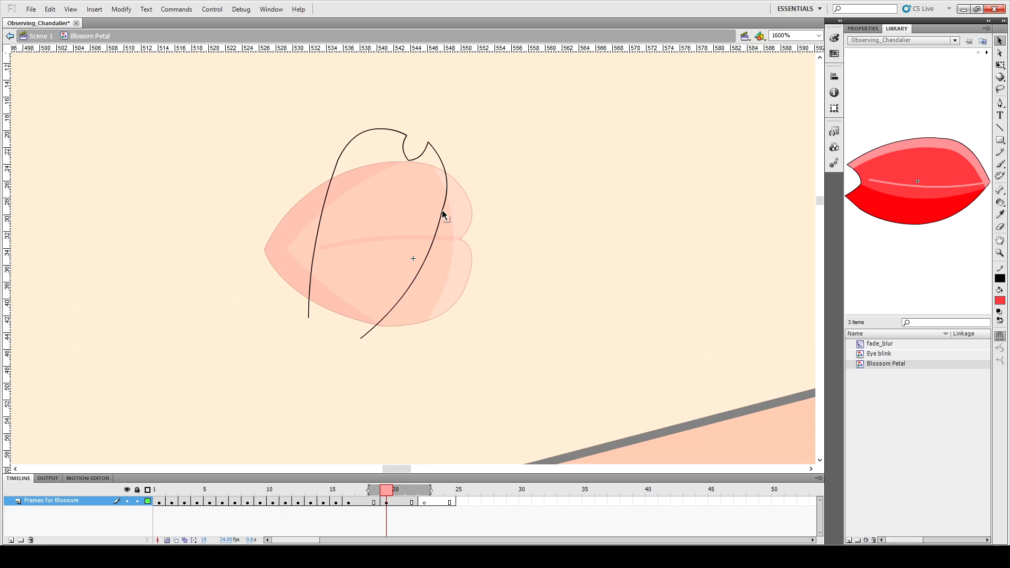
Step: Bow both sides of the petal outline slightly further outward and extend the right side's lower end down and to the left
{"action": "left_click_drag", "start_coordinate": [442, 210], "coordinate": [447, 212]}
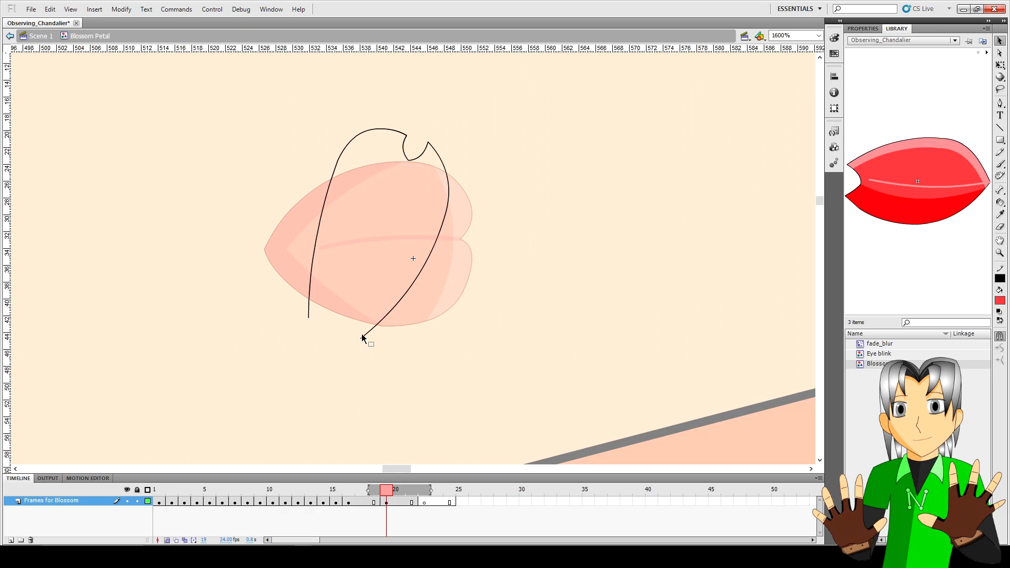
{"action": "left_click_drag", "start_coordinate": [362, 338], "coordinate": [338, 353]}
{"action": "left_click_drag", "start_coordinate": [321, 212], "coordinate": [316, 219]}
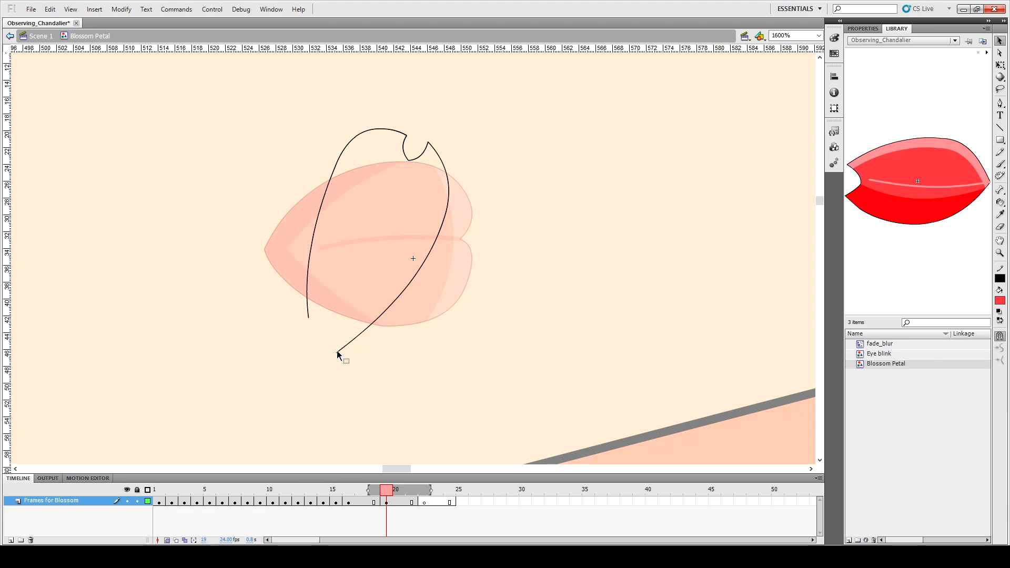
{"action": "left_click_drag", "start_coordinate": [337, 352], "coordinate": [334, 351]}
Step: Close the petal's lower end with a short line between the two sides and curve it outward into a rounded tip
{"action": "key", "text": "n"}
{"action": "left_click_drag", "start_coordinate": [334, 352], "coordinate": [309, 318]}
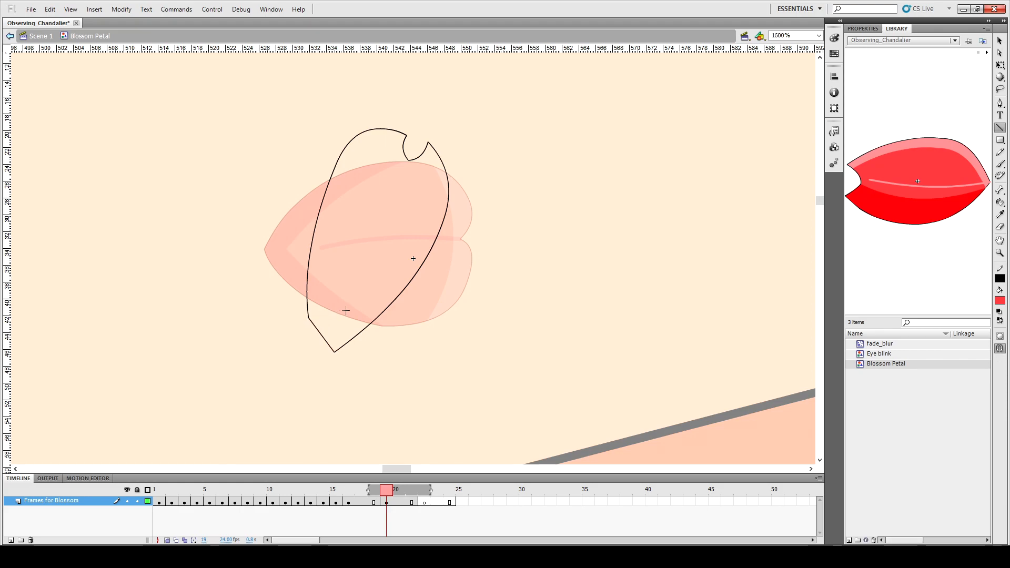
{"action": "key", "text": "v"}
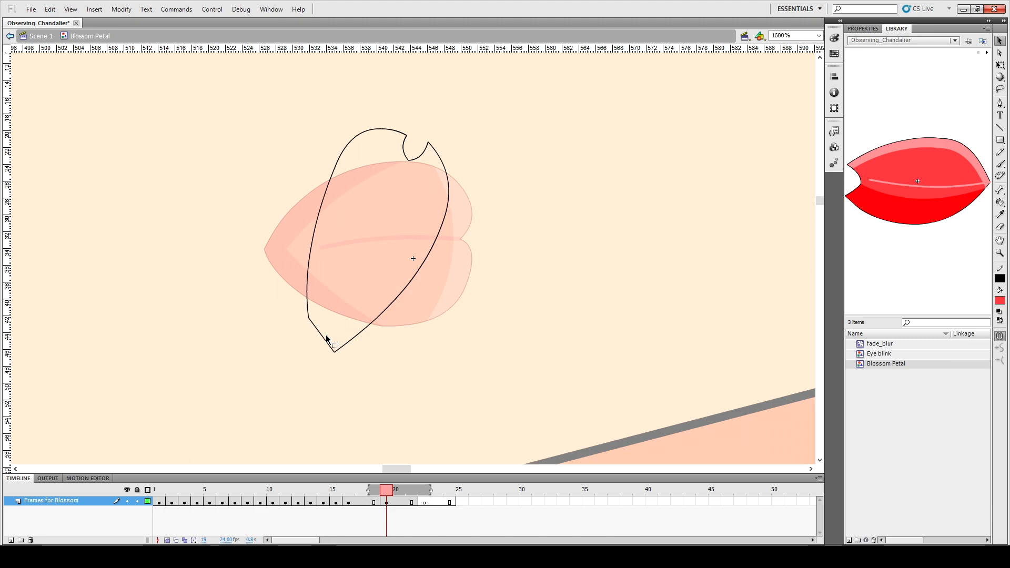
{"action": "left_click_drag", "start_coordinate": [323, 342], "coordinate": [319, 354]}
Step: Reshape the notch into a shallower, rounder dip and shift the right side's lower endpoint left to narrow the petal's tip
{"action": "left_click", "coordinate": [410, 157]}
{"action": "left_click", "coordinate": [412, 170]}
{"action": "left_click", "coordinate": [410, 154]}
{"action": "left_click", "coordinate": [411, 171]}
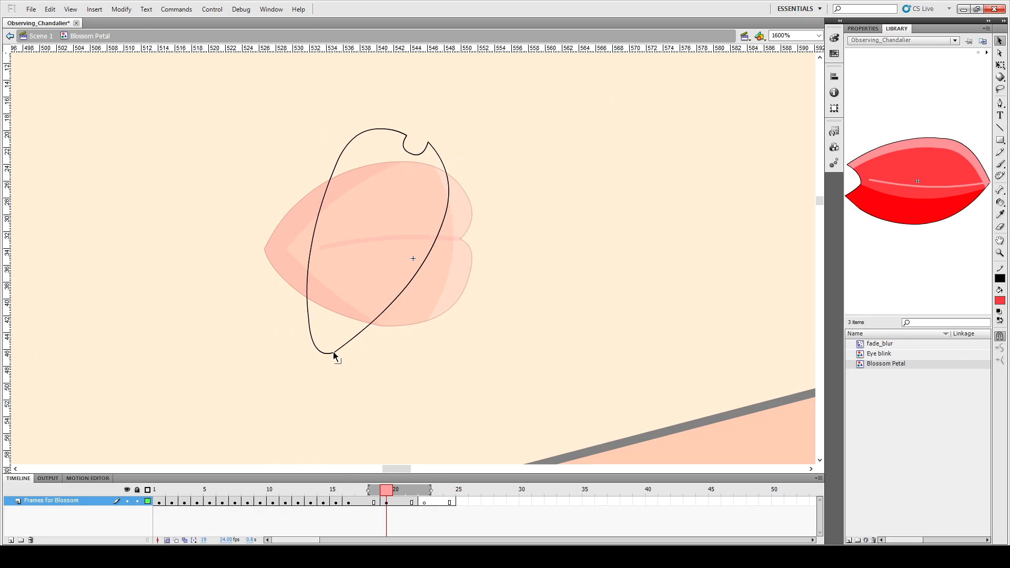
{"action": "left_click_drag", "start_coordinate": [333, 352], "coordinate": [326, 351]}
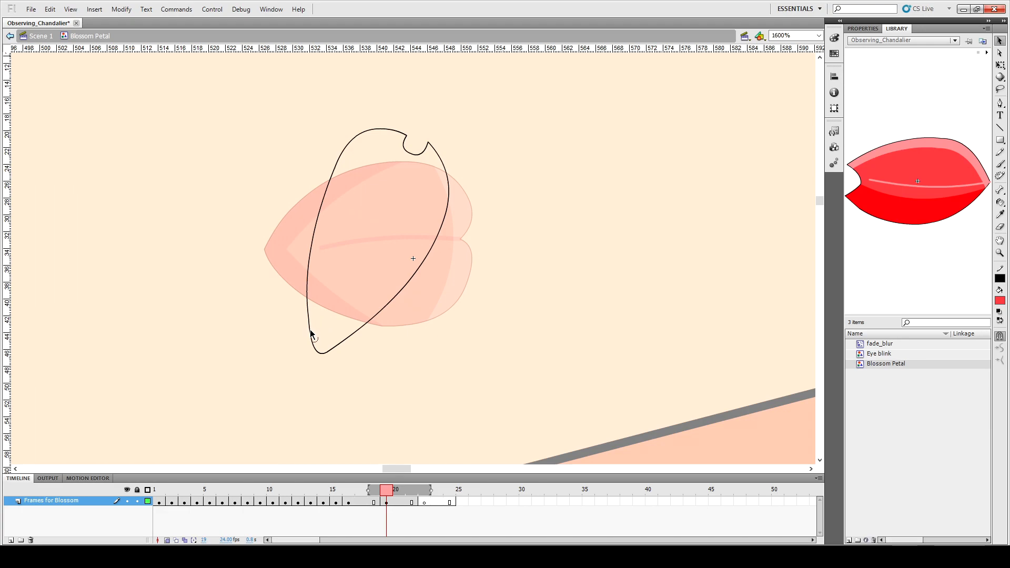
Step: Draw a shading boundary from the petal's lower left edge to its upper right edge and bow it toward the right side
{"action": "key", "text": "n"}
{"action": "left_click_drag", "start_coordinate": [309, 329], "coordinate": [447, 171]}
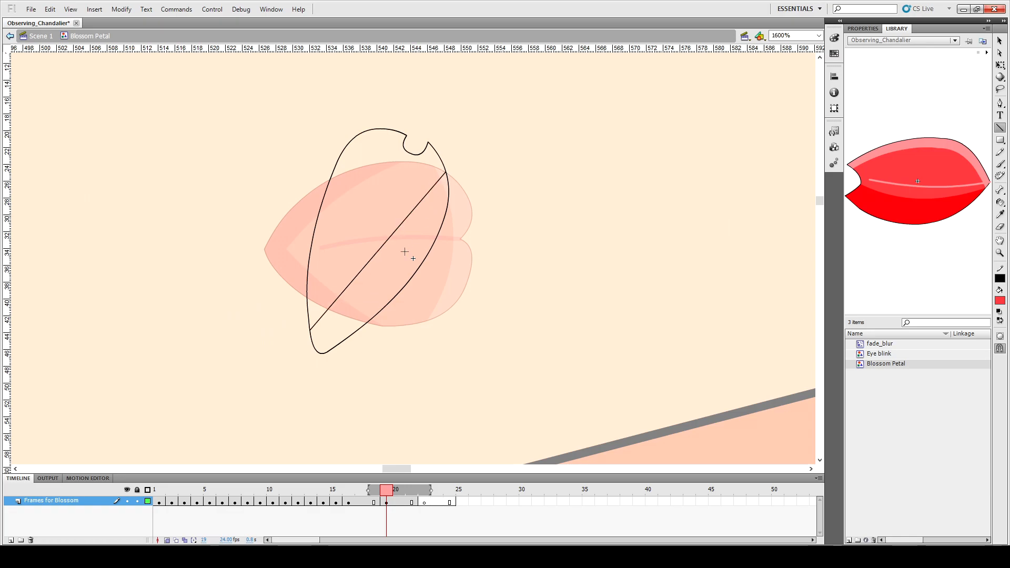
{"action": "key", "text": "v"}
{"action": "left_click_drag", "start_coordinate": [377, 254], "coordinate": [386, 270]}
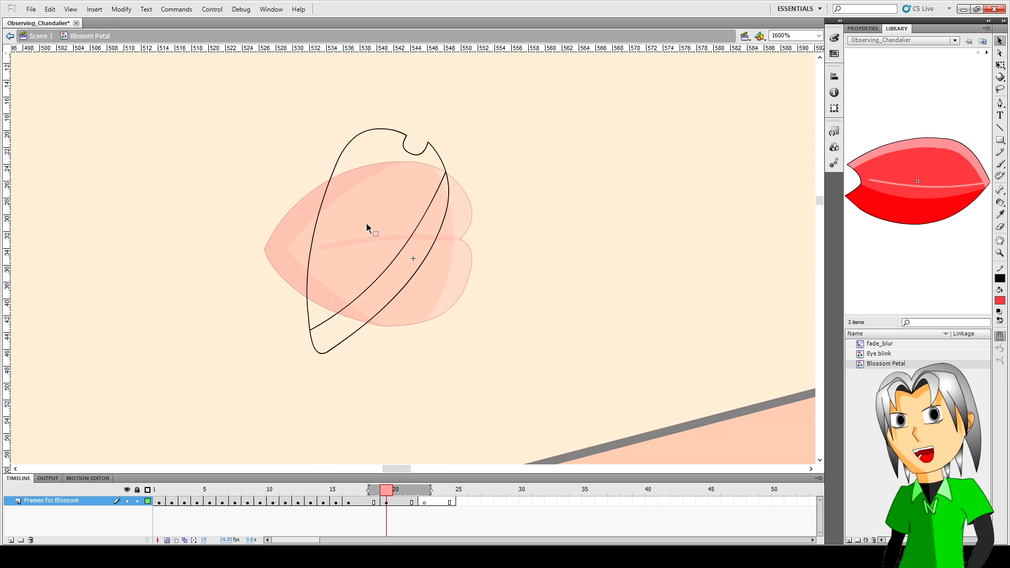
Step: Draw a second shading boundary from the middle of the left edge to the top of the arch and bow it toward the upper left
{"action": "key", "text": "n"}
{"action": "left_click_drag", "start_coordinate": [310, 258], "coordinate": [379, 129]}
{"action": "key", "text": "v"}
{"action": "left_click_drag", "start_coordinate": [346, 193], "coordinate": [342, 187]}
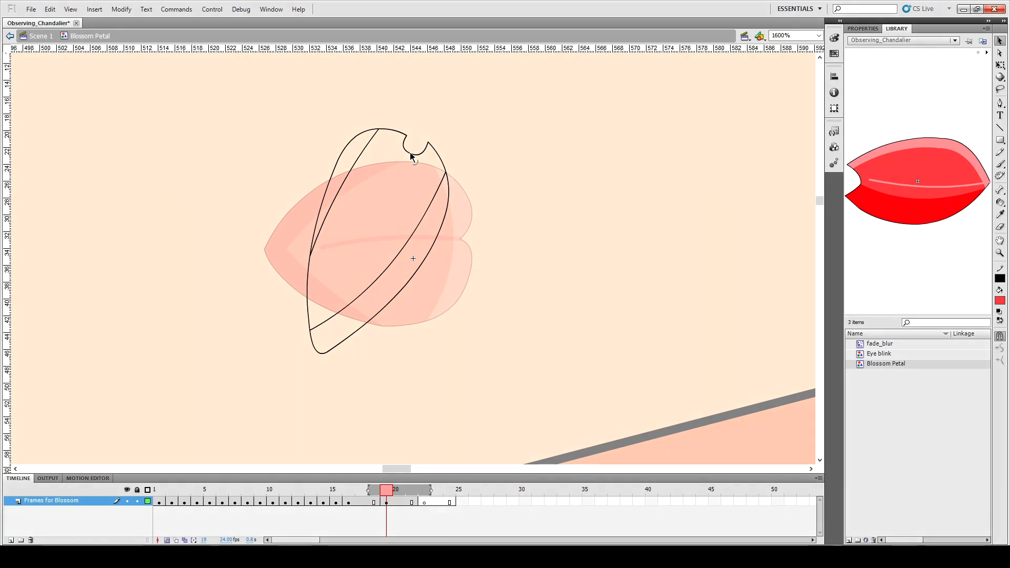